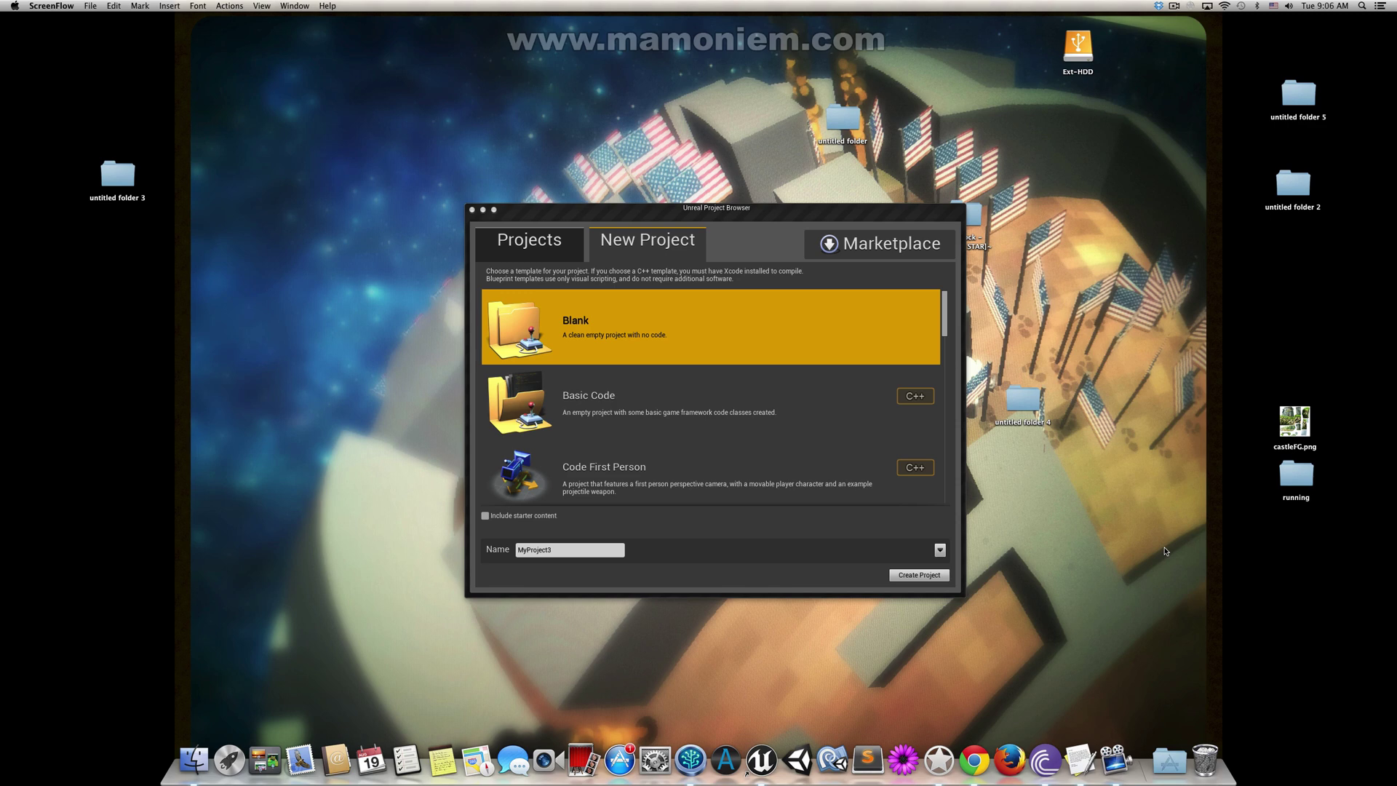
Step: Select the default name MyProject3 in the Blank template's project Name field
{"action": "left_click", "coordinate": [579, 551]}
Step: Name the blank project 'updates' and create it
{"action": "type", "text": "updates"}
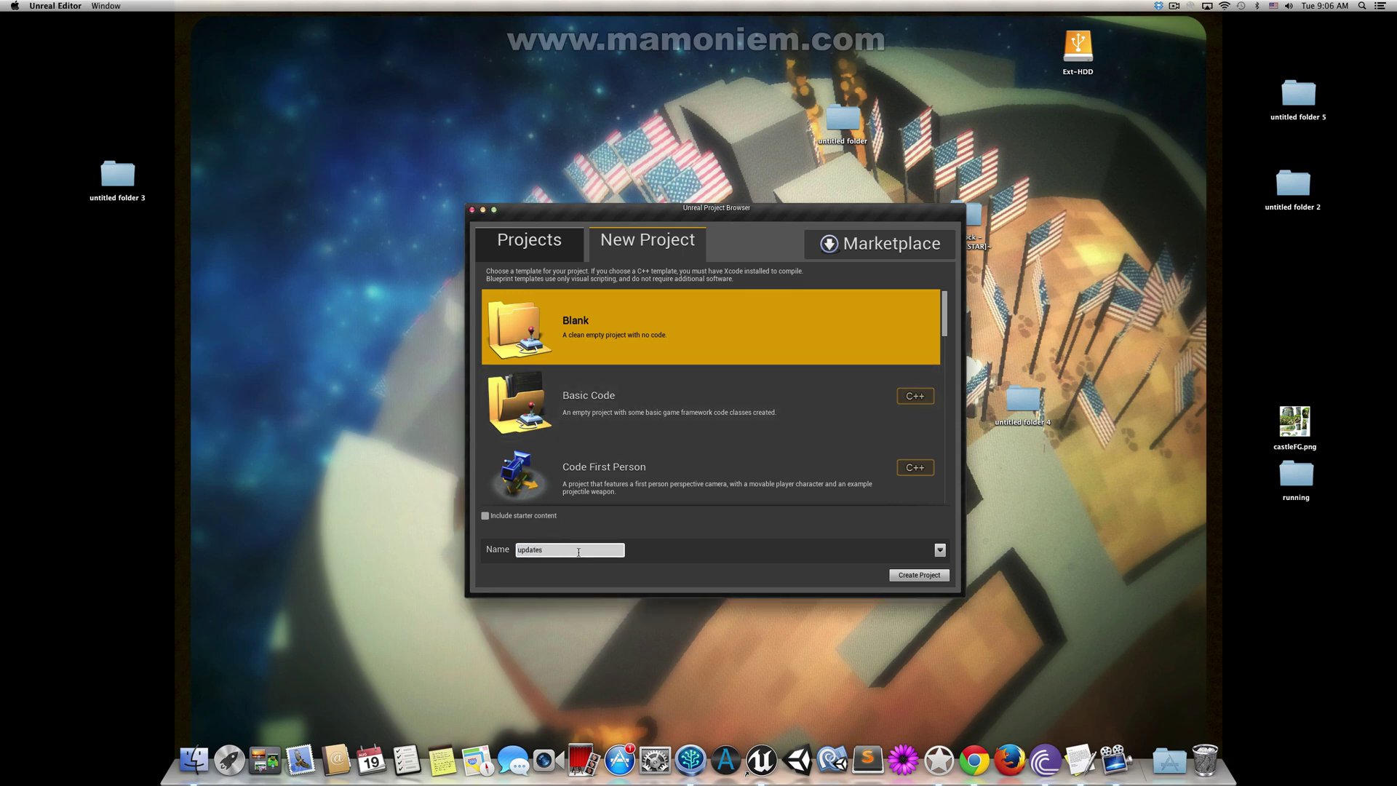
{"action": "left_click", "coordinate": [919, 575]}
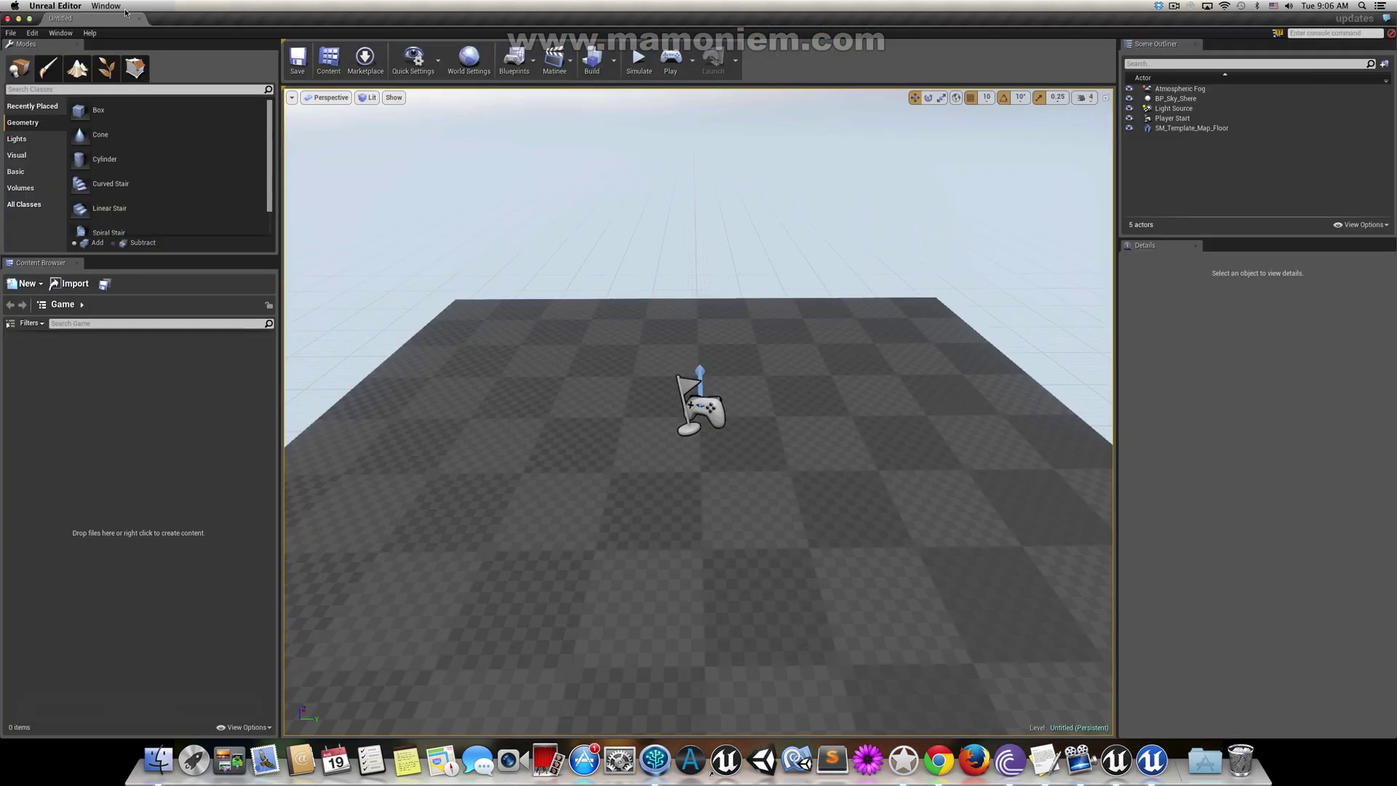
Step: Replace the default level with a new Empty Level
{"action": "left_click", "coordinate": [10, 32]}
{"action": "left_click", "coordinate": [36, 53]}
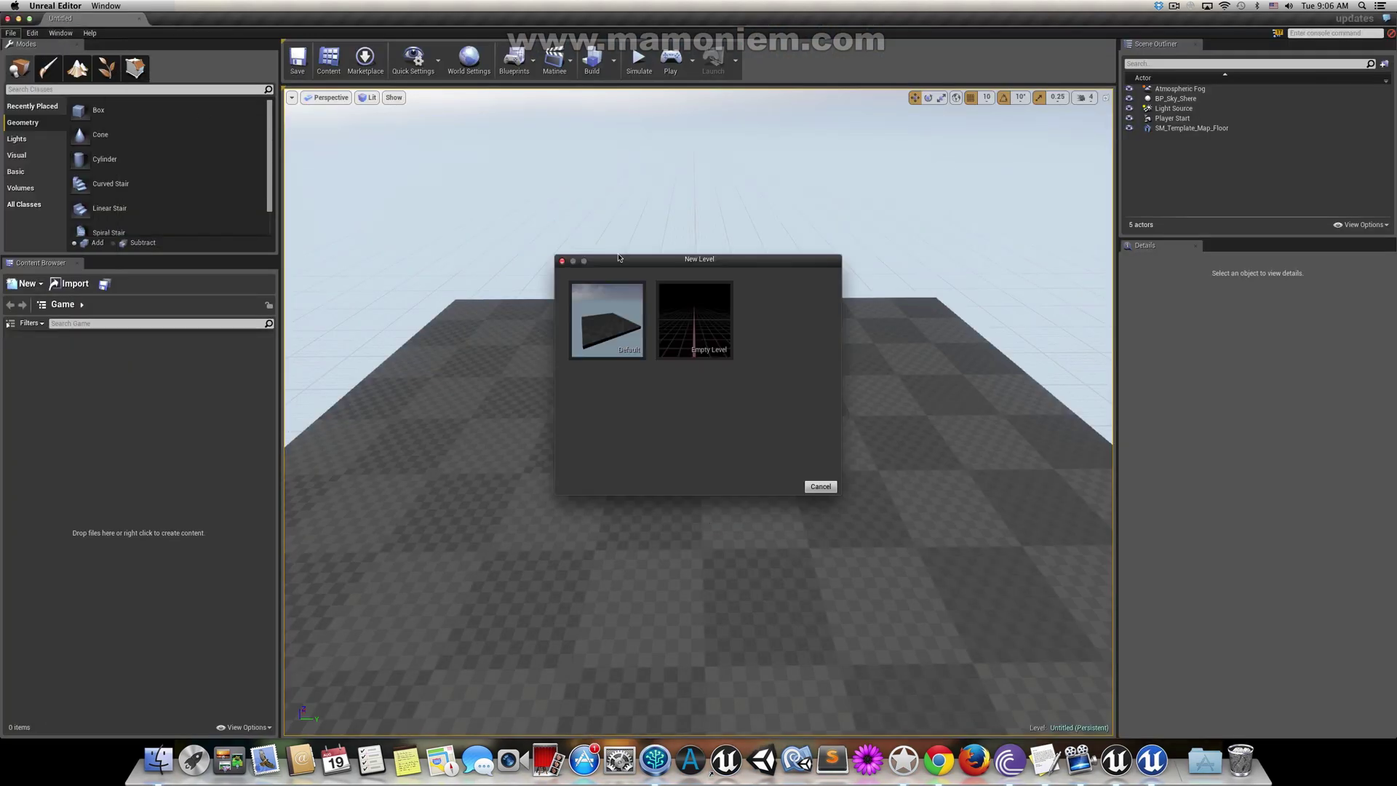
{"action": "left_click", "coordinate": [706, 341]}
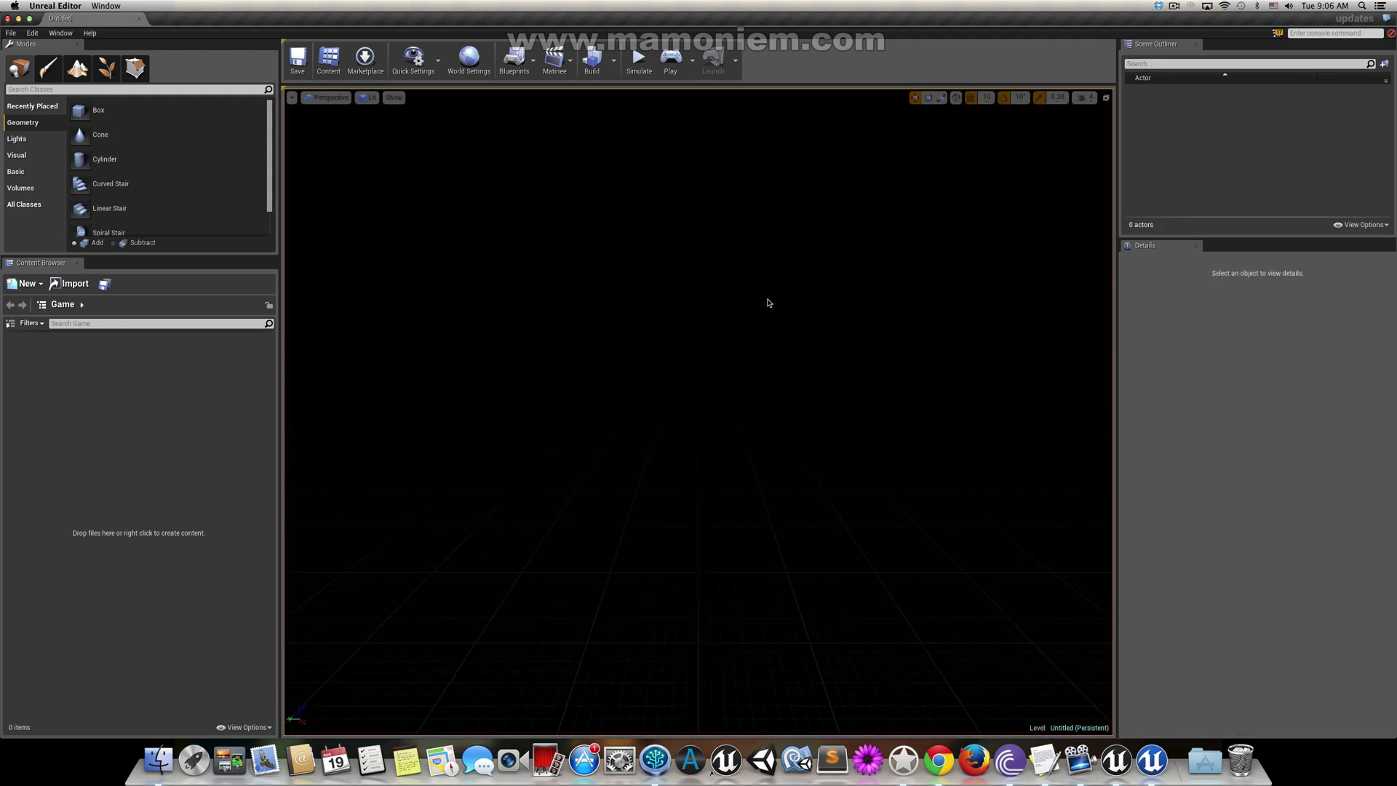
Step: Browse the Content Browser's asset creation menu, then bring up the Window menu
{"action": "right_click", "coordinate": [166, 382]}
{"action": "mouse_move", "coordinate": [218, 524]}
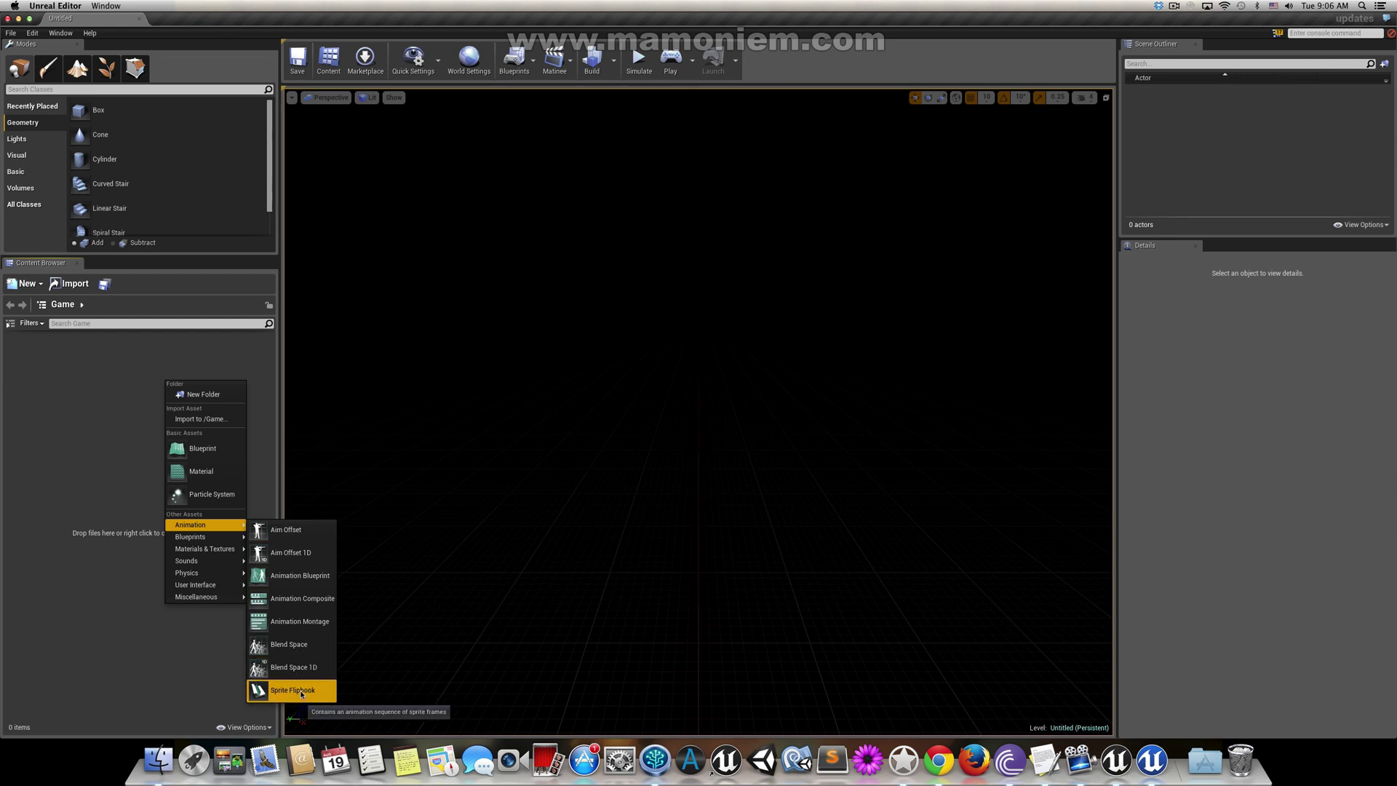
{"action": "mouse_move", "coordinate": [217, 594]}
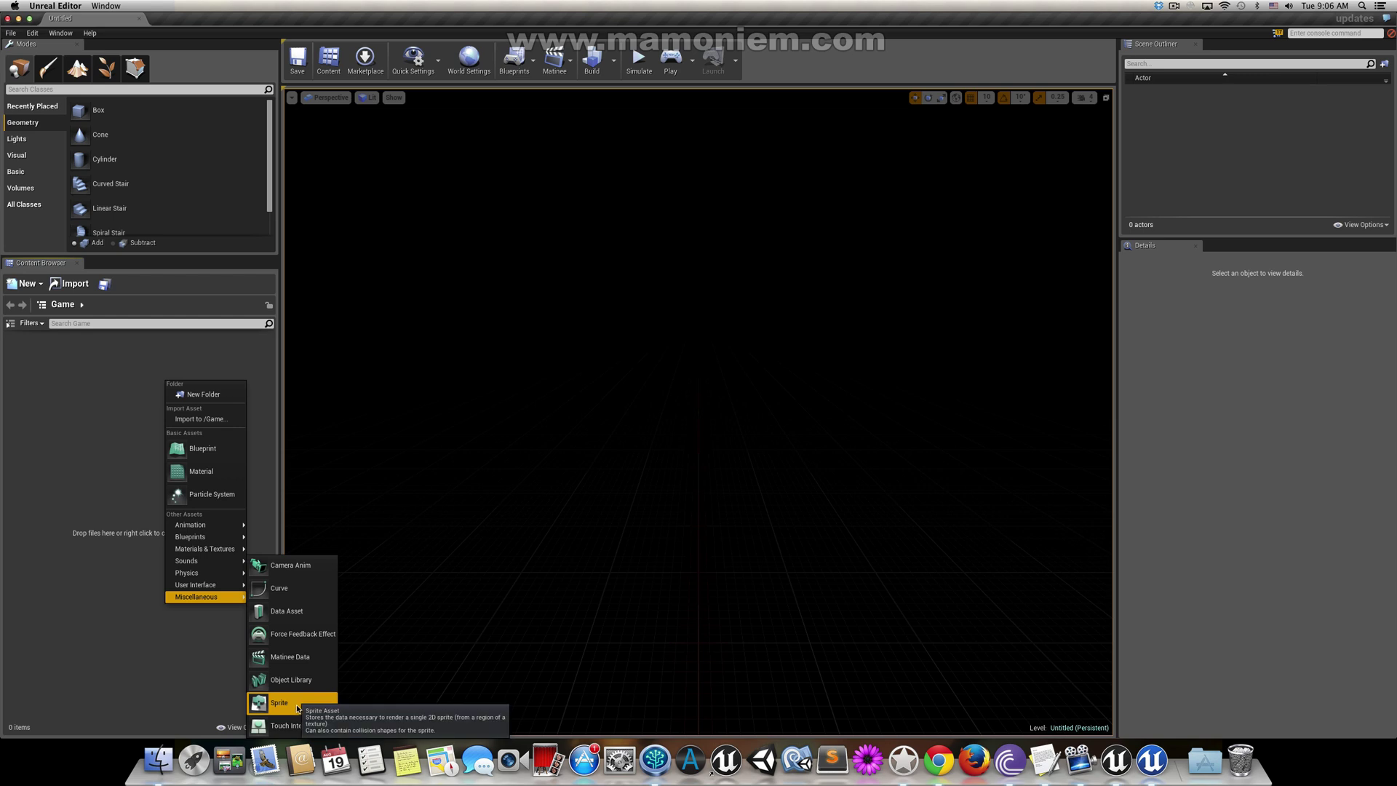
{"action": "left_click", "coordinate": [102, 167]}
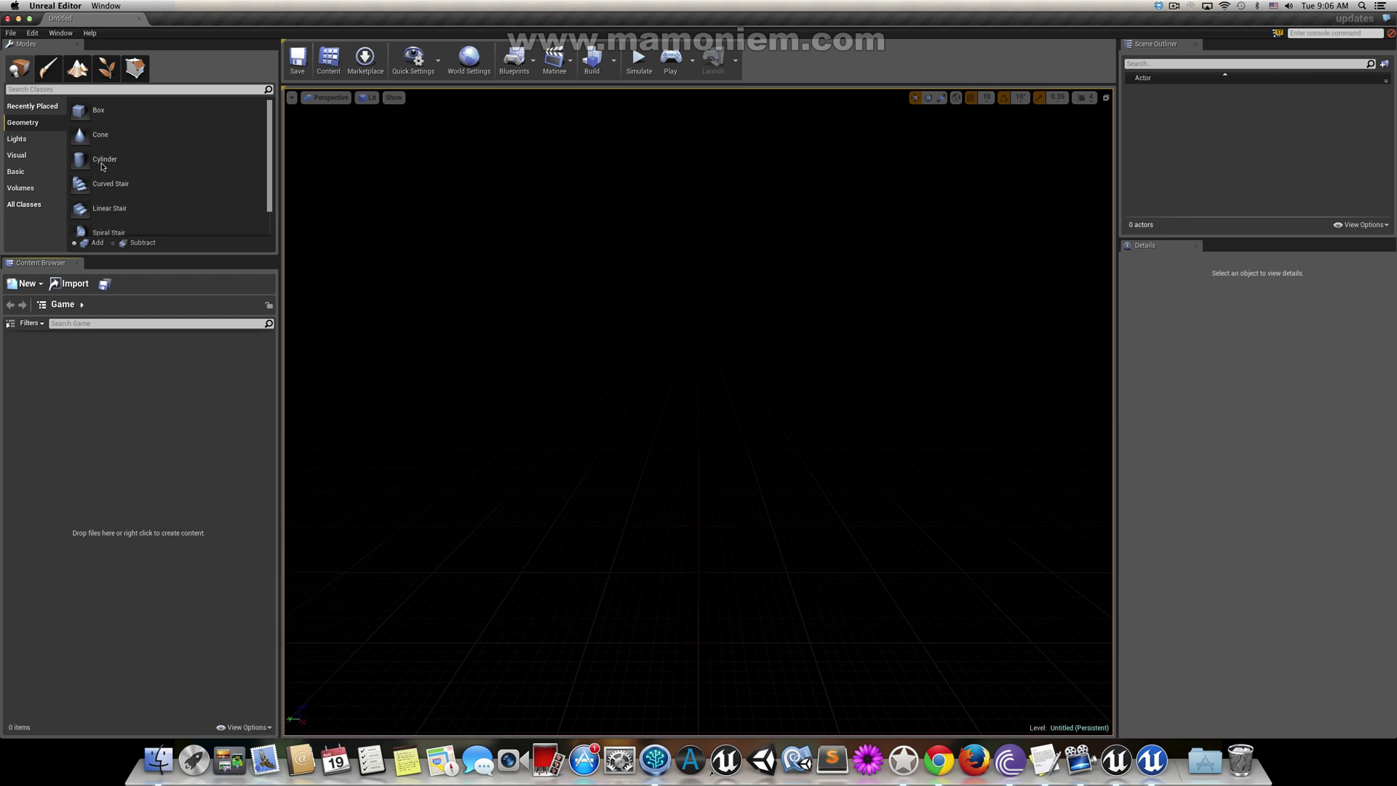
{"action": "left_click", "coordinate": [33, 32]}
{"action": "mouse_move", "coordinate": [58, 35]}
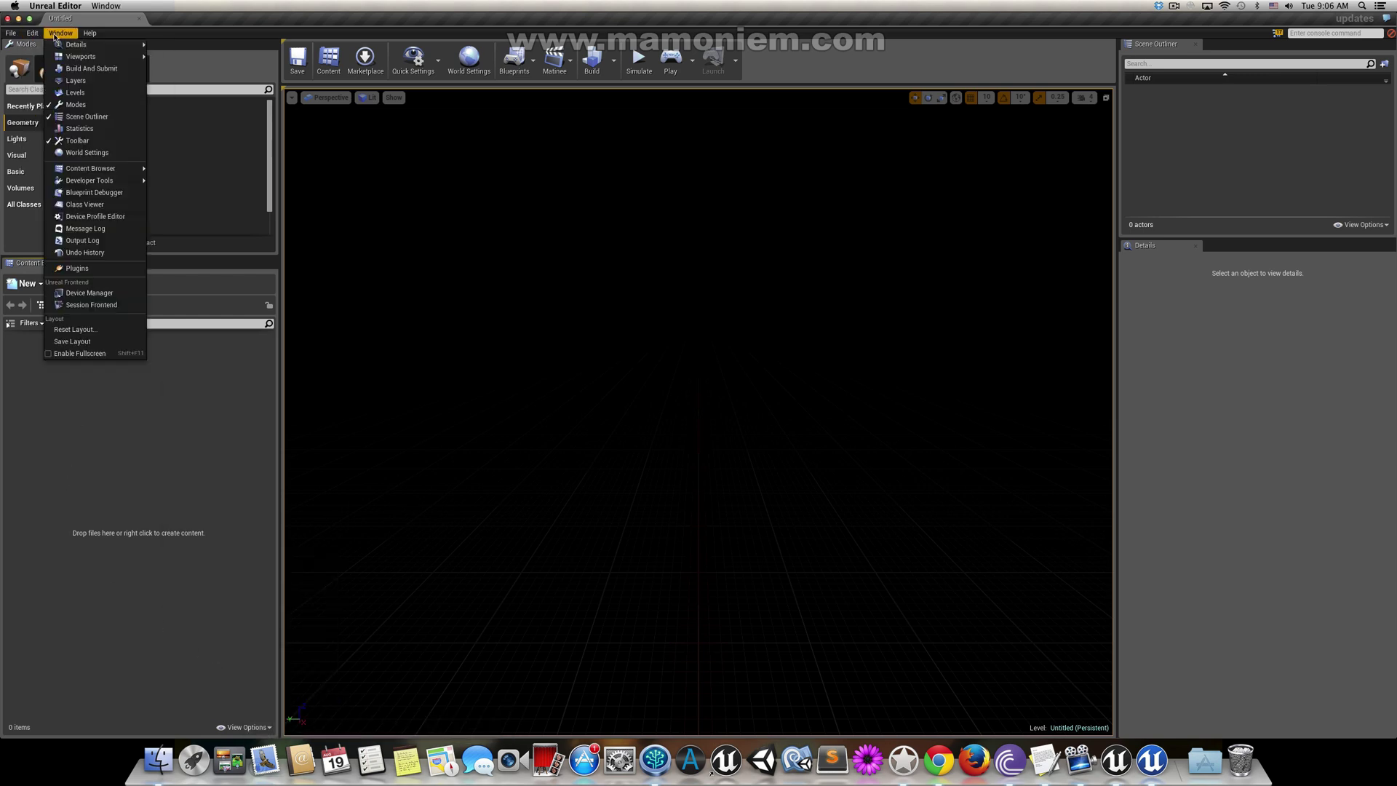
{"action": "left_click", "coordinate": [77, 268]}
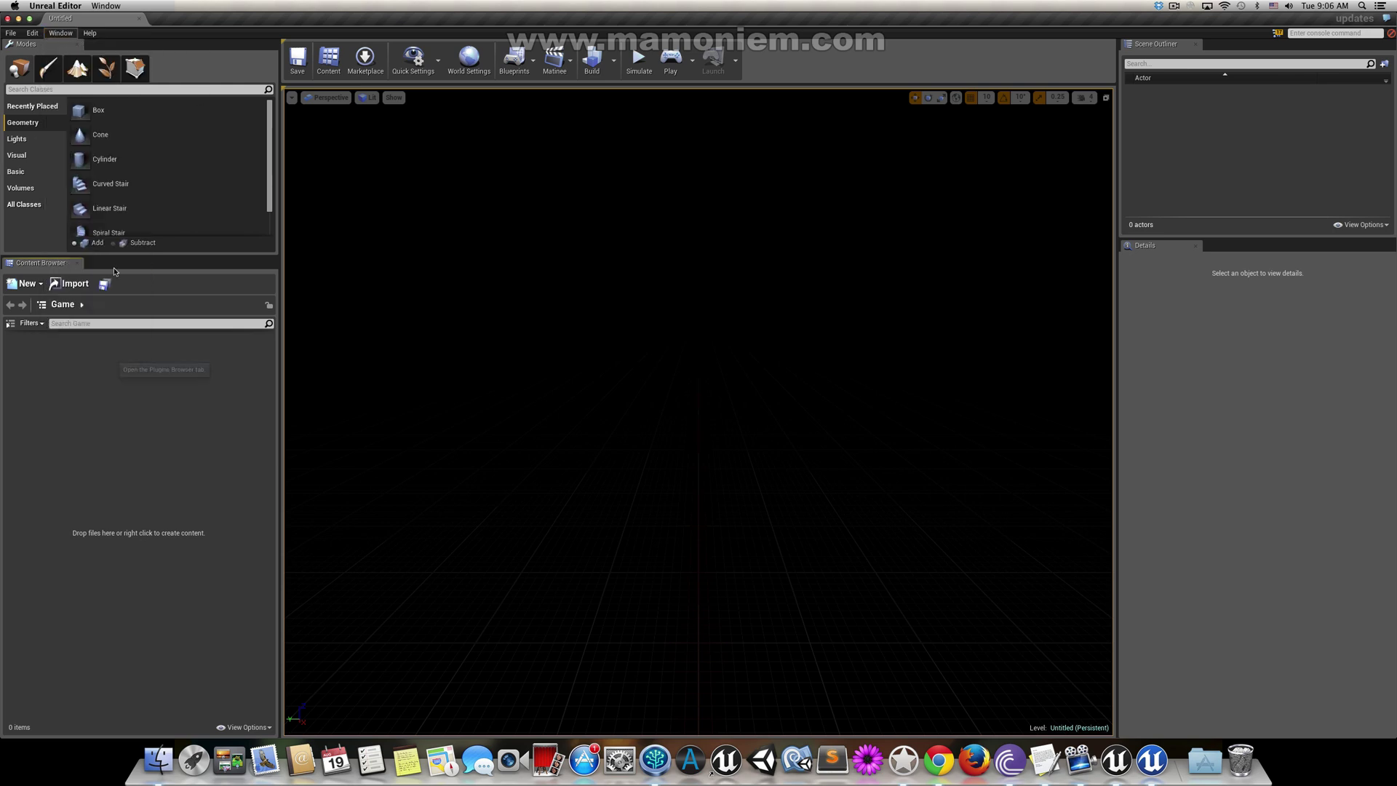
{"action": "left_click", "coordinate": [459, 261]}
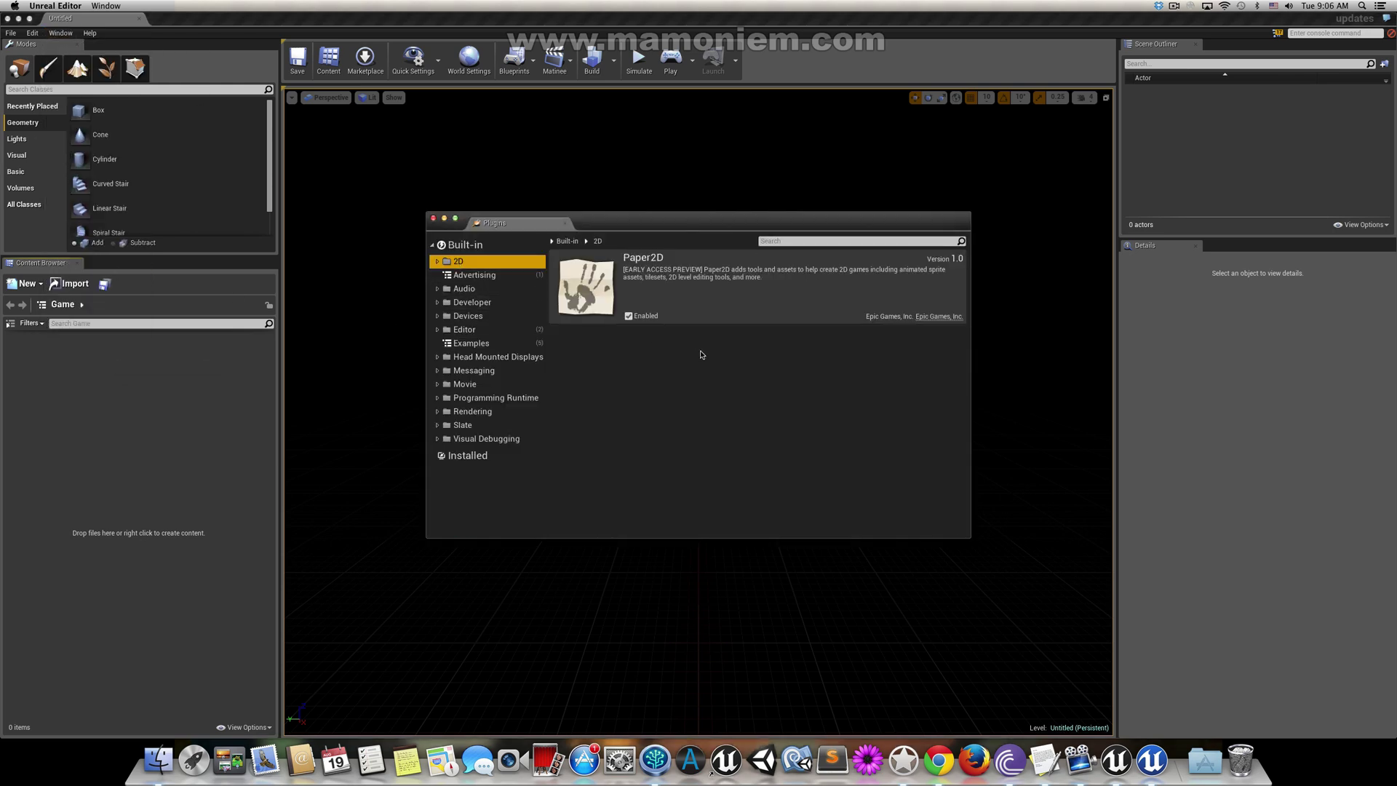
{"action": "left_click", "coordinate": [433, 218]}
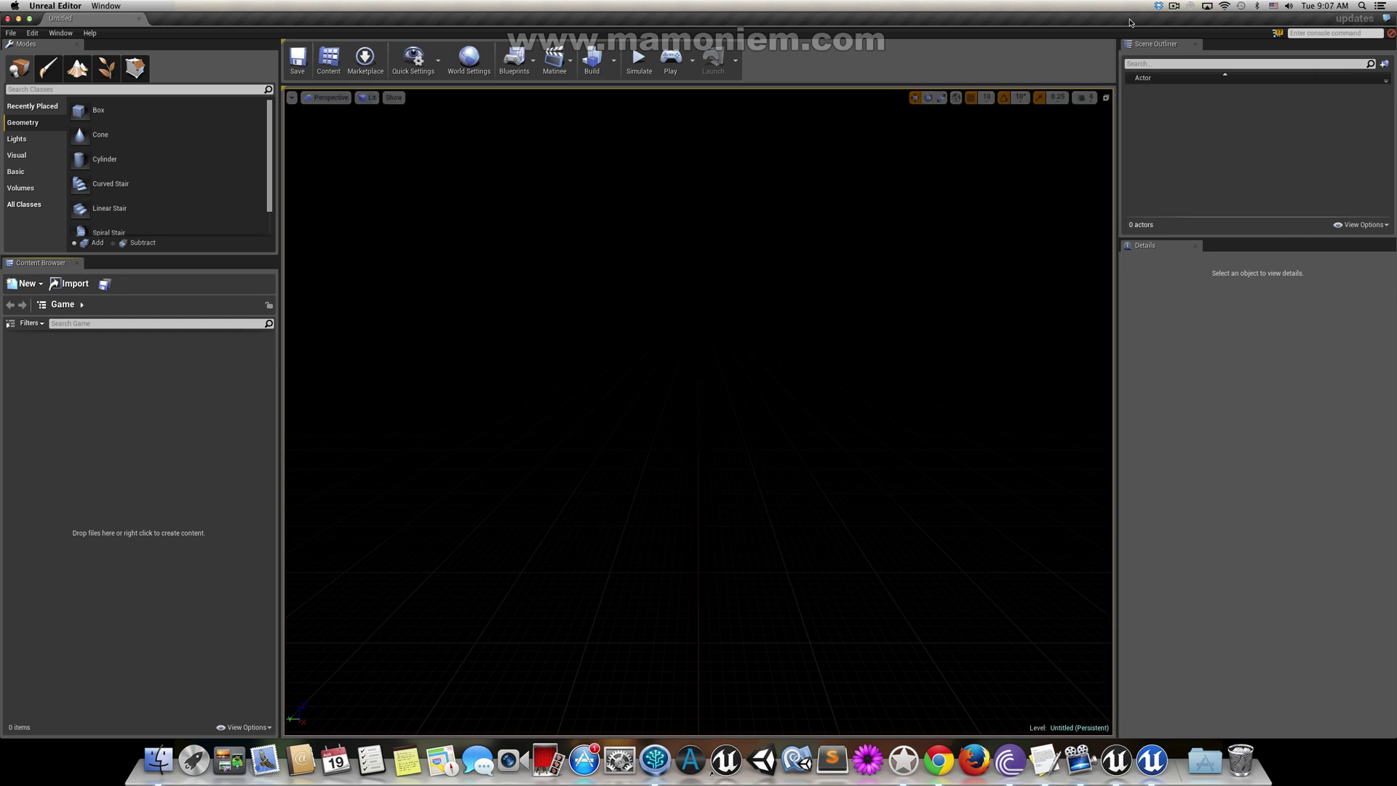
{"action": "right_click", "coordinate": [158, 759]}
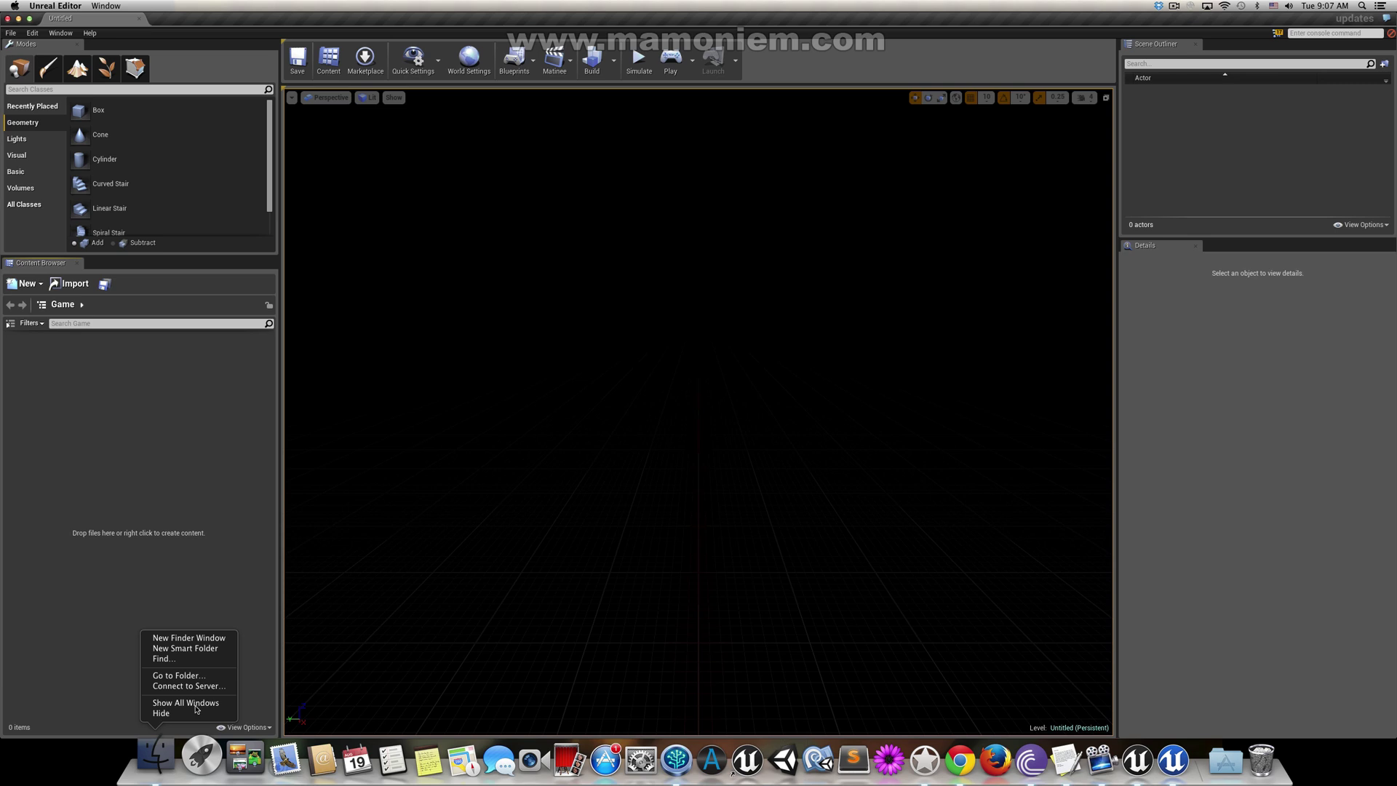
Step: Import castleFG.png from the Finder Desktop into the Content Browser
{"action": "left_click", "coordinate": [206, 641]}
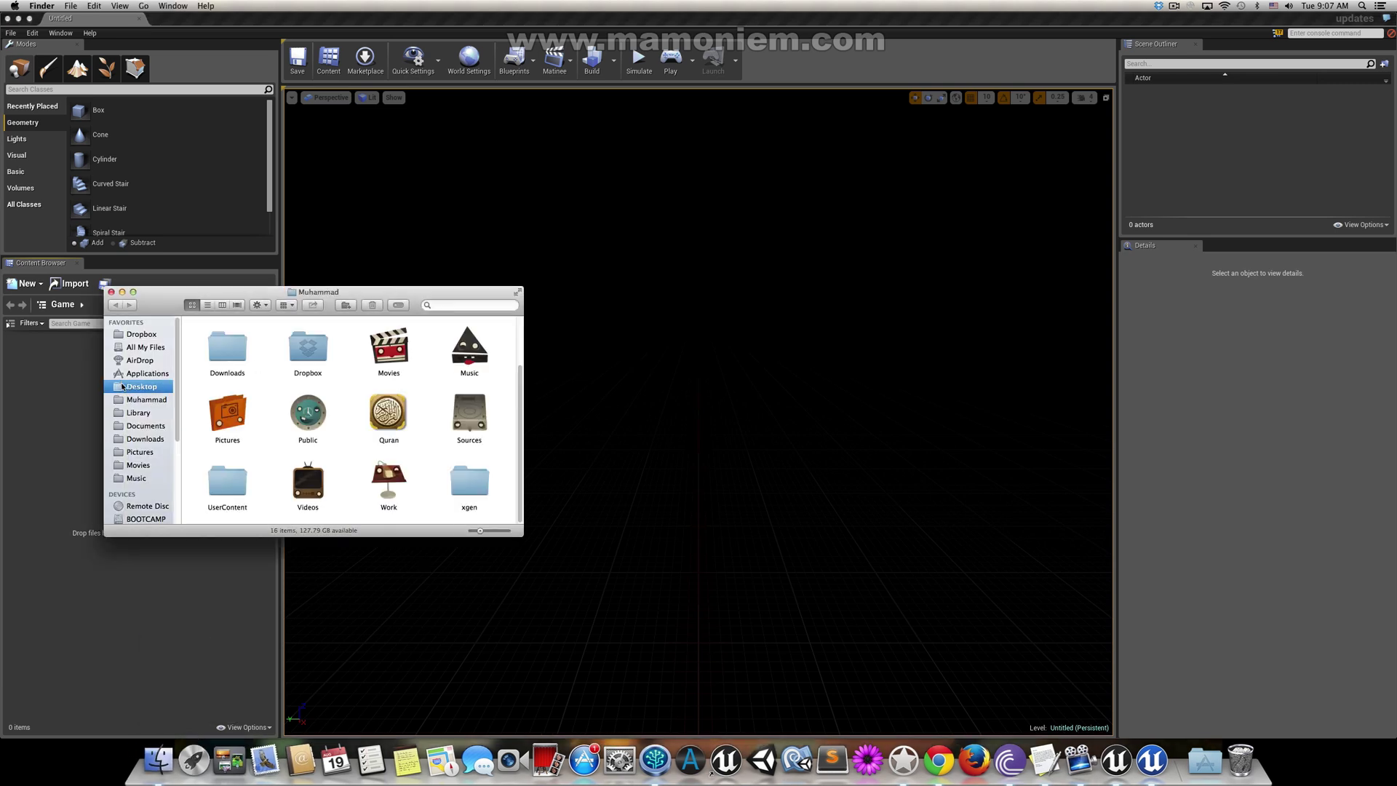
{"action": "left_click_drag", "start_coordinate": [296, 308], "coordinate": [923, 292]}
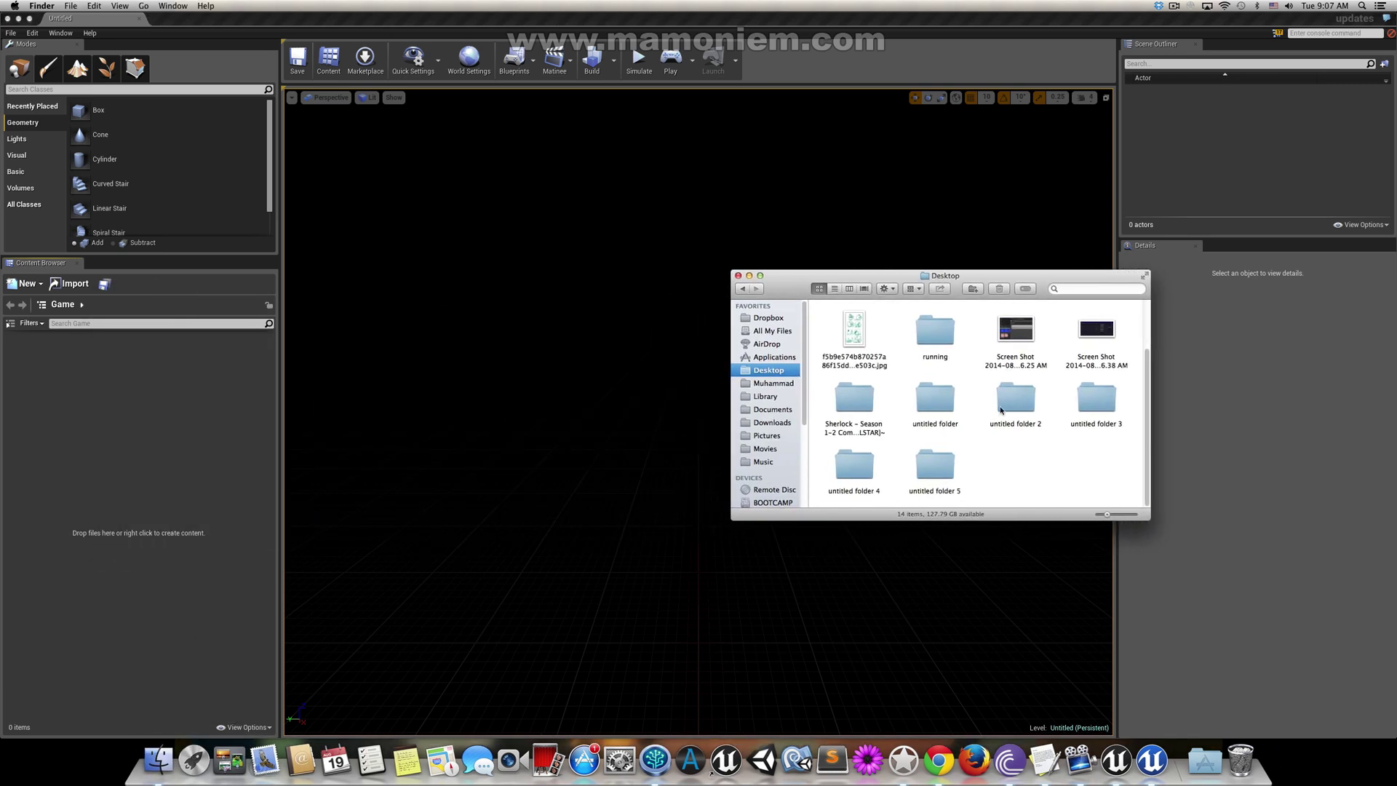
{"action": "scroll", "coordinate": [954, 396], "scroll_direction": "up", "scroll_amount": 2}
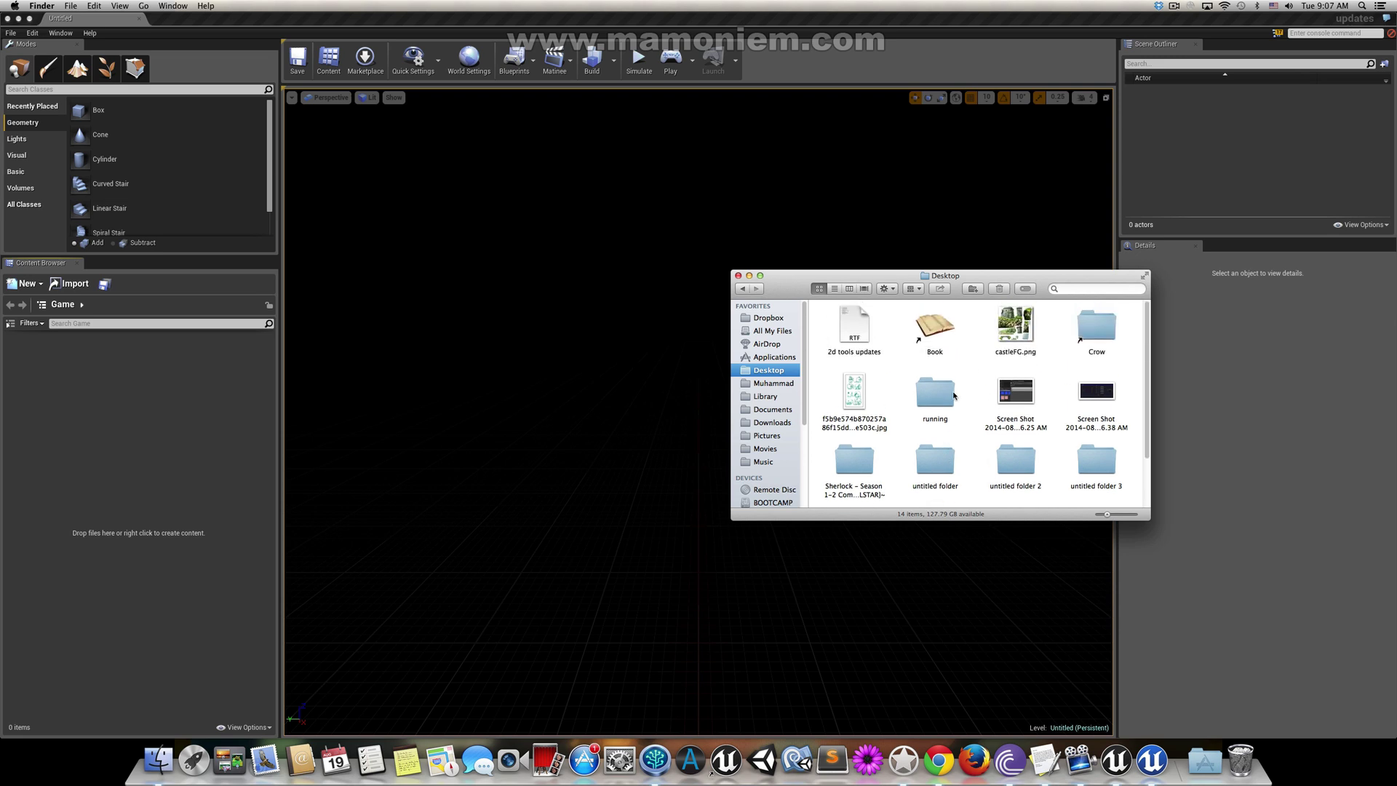
{"action": "left_click_drag", "start_coordinate": [1015, 325], "coordinate": [93, 456]}
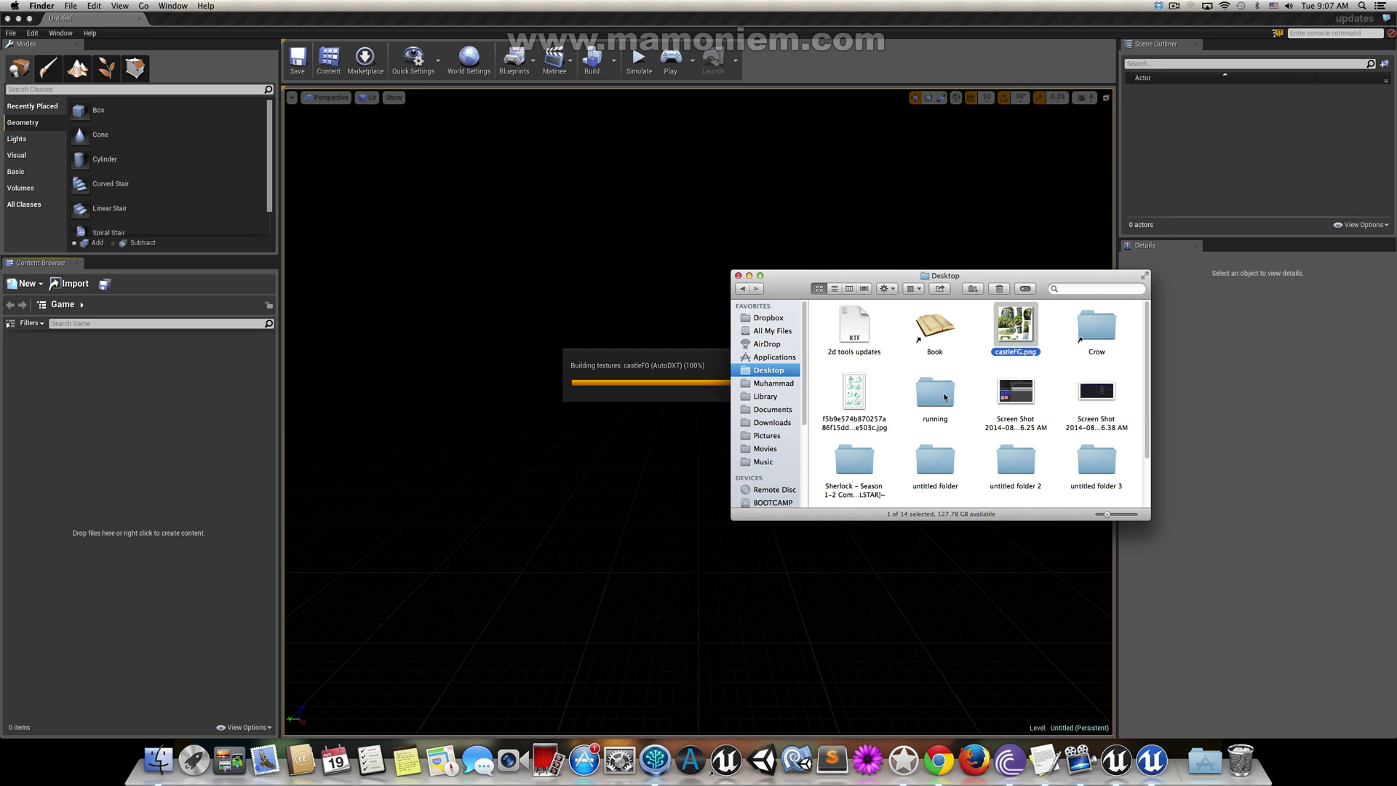
Step: Return to Unreal Editor and quit the Unreal Engine Launcher
{"action": "left_click", "coordinate": [622, 461]}
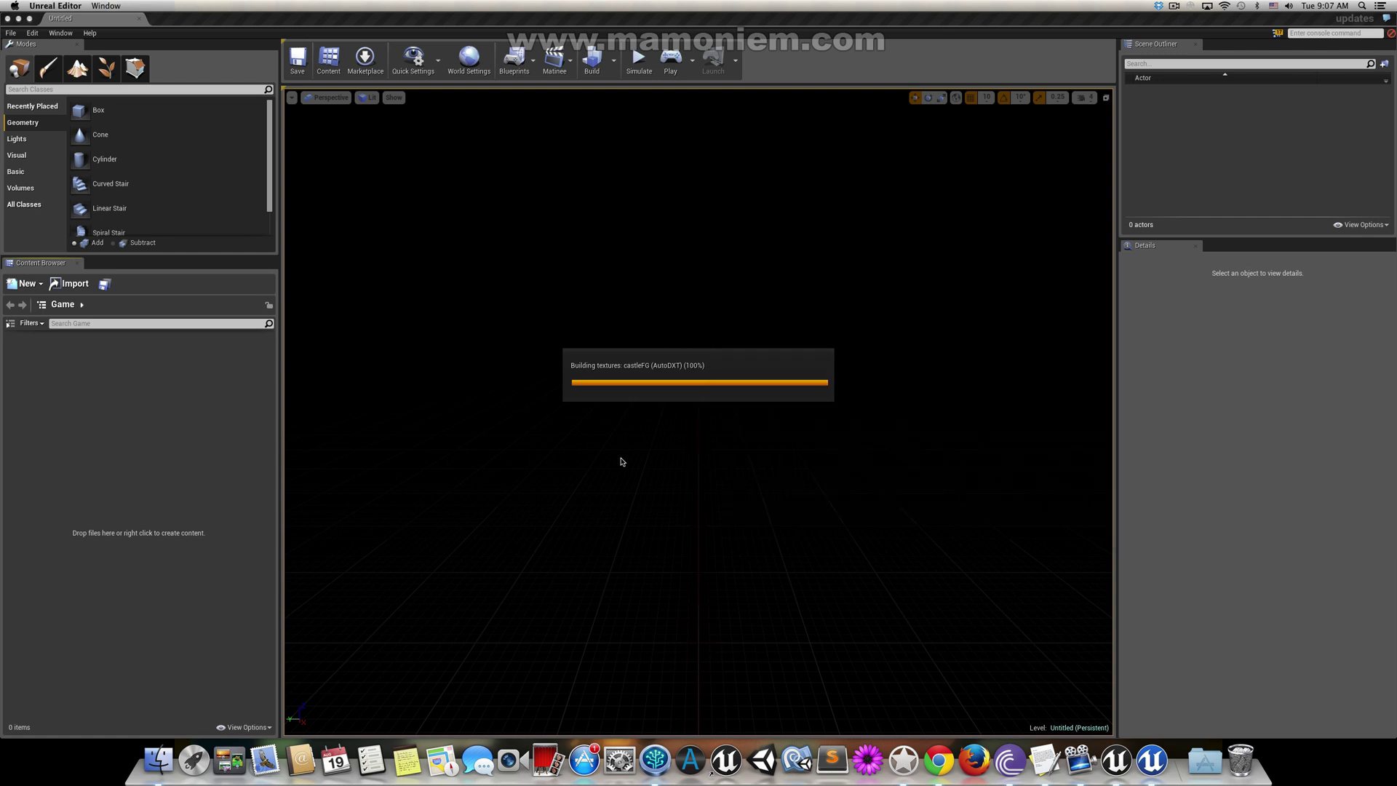
{"action": "right_click", "coordinate": [1161, 744]}
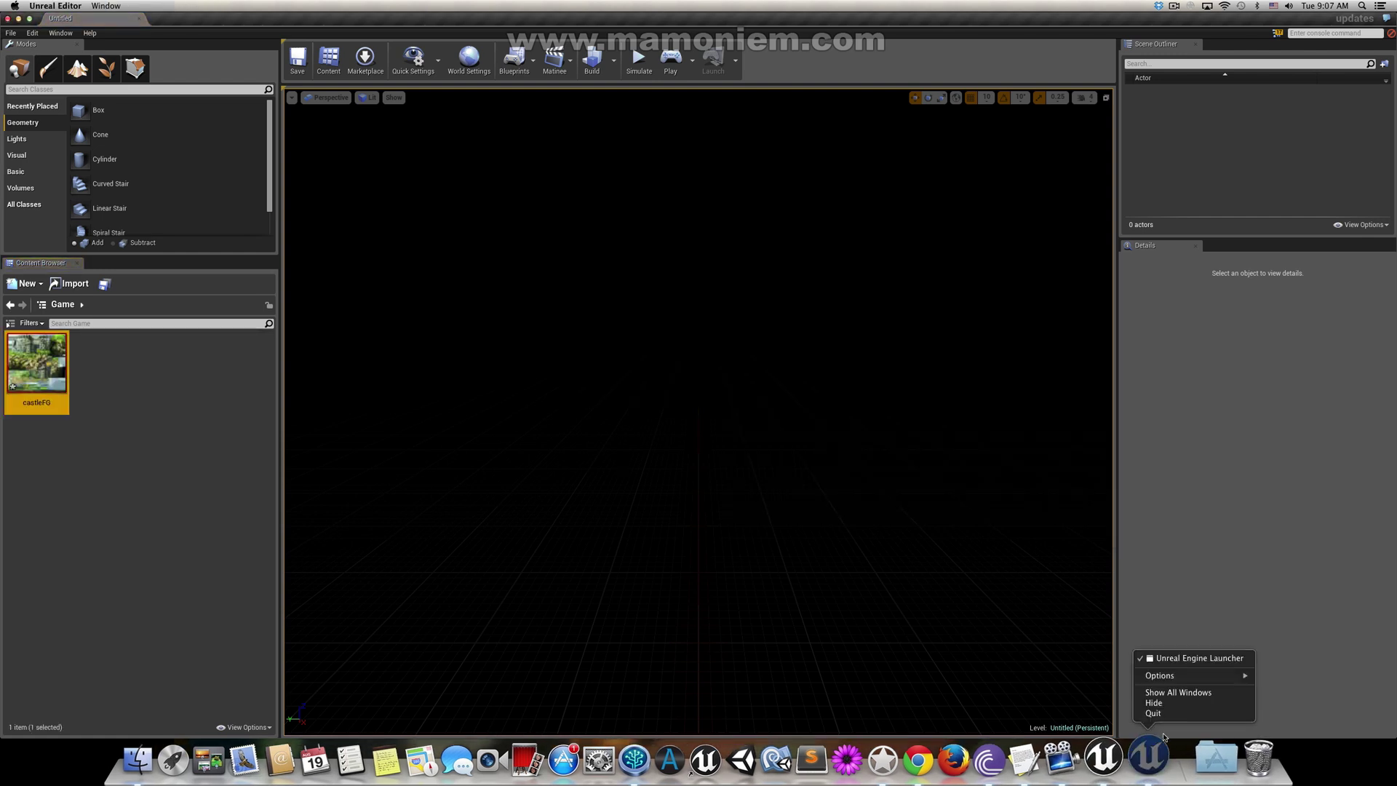
{"action": "left_click", "coordinate": [1158, 714]}
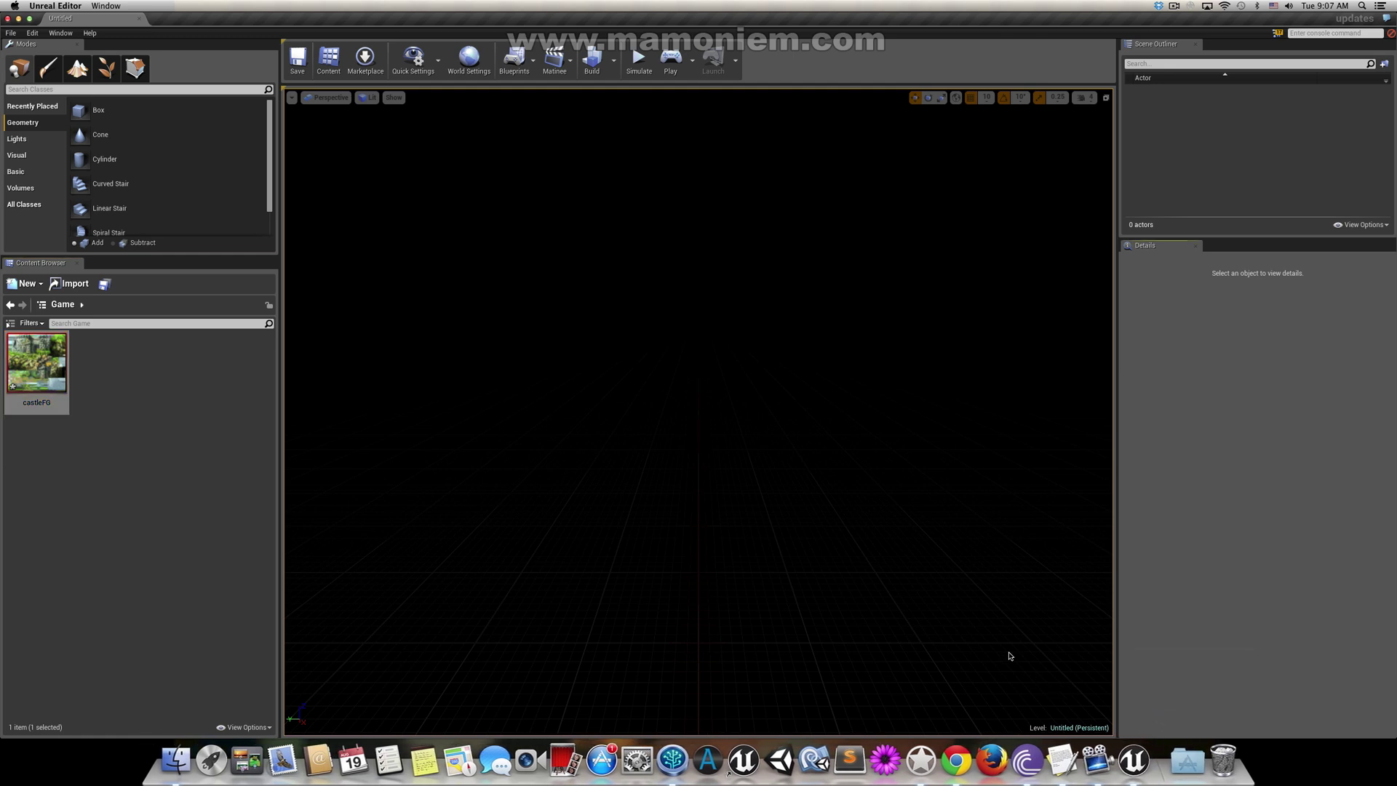
Step: Create a new folder named 'frames' in Game and open it
{"action": "right_click", "coordinate": [146, 485]}
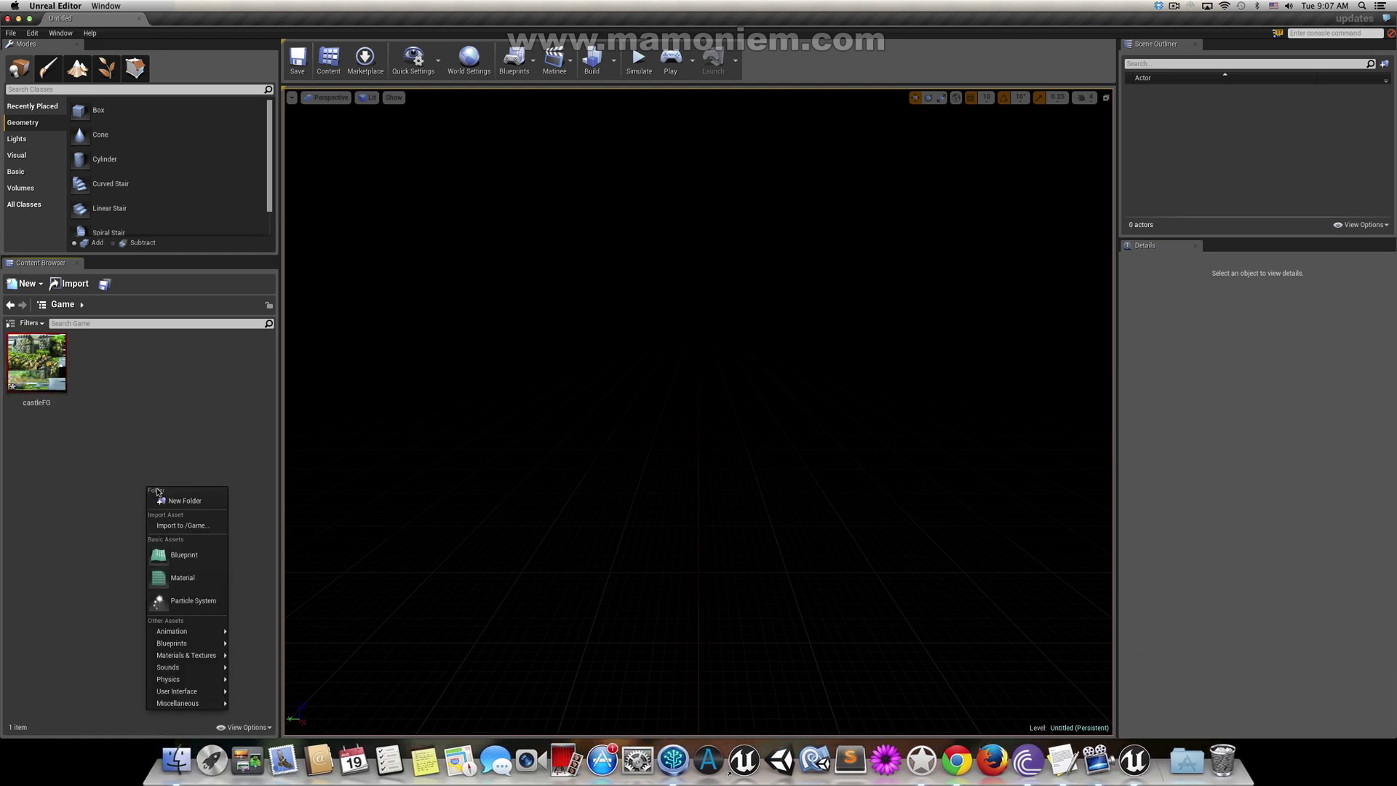
{"action": "left_click", "coordinate": [197, 500]}
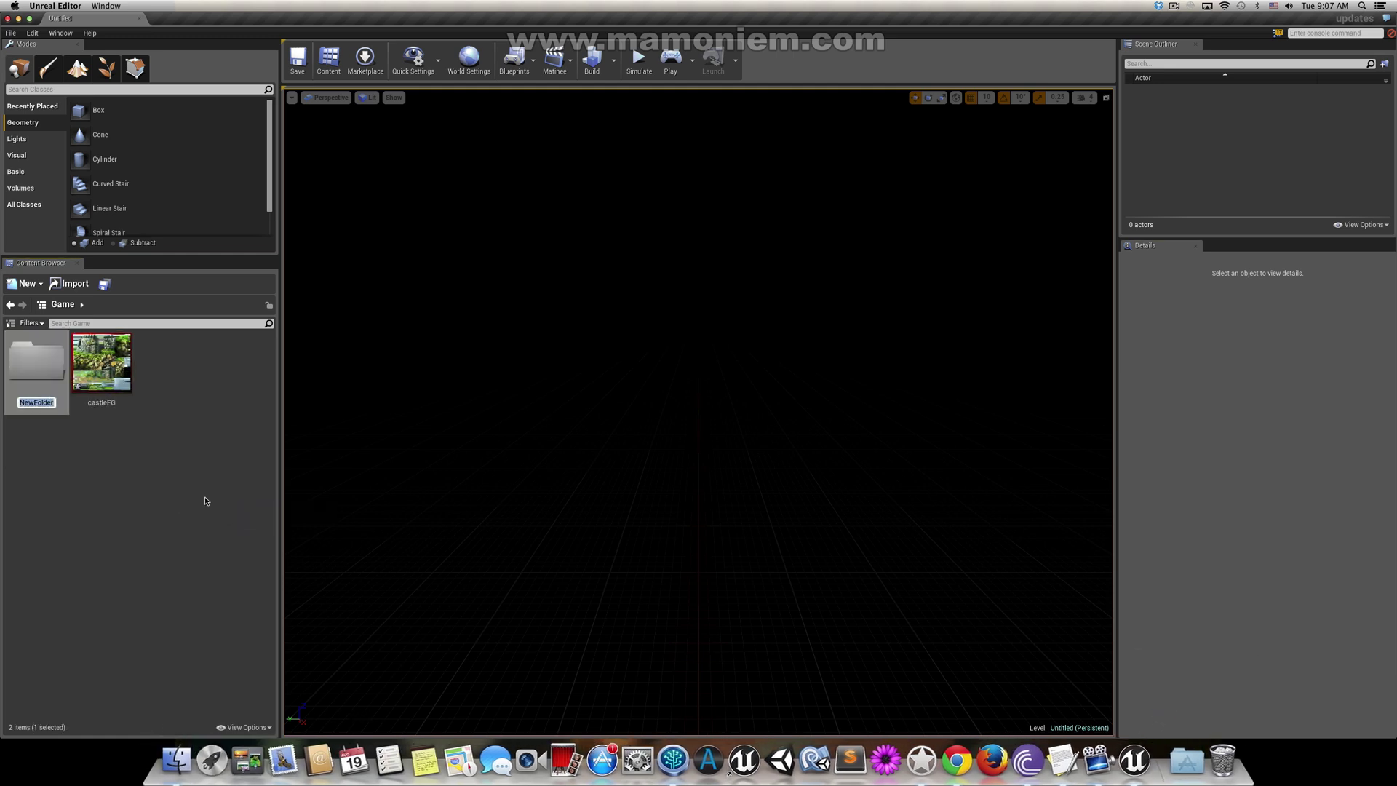
{"action": "type", "text": "frames"}
{"action": "key", "text": "Return"}
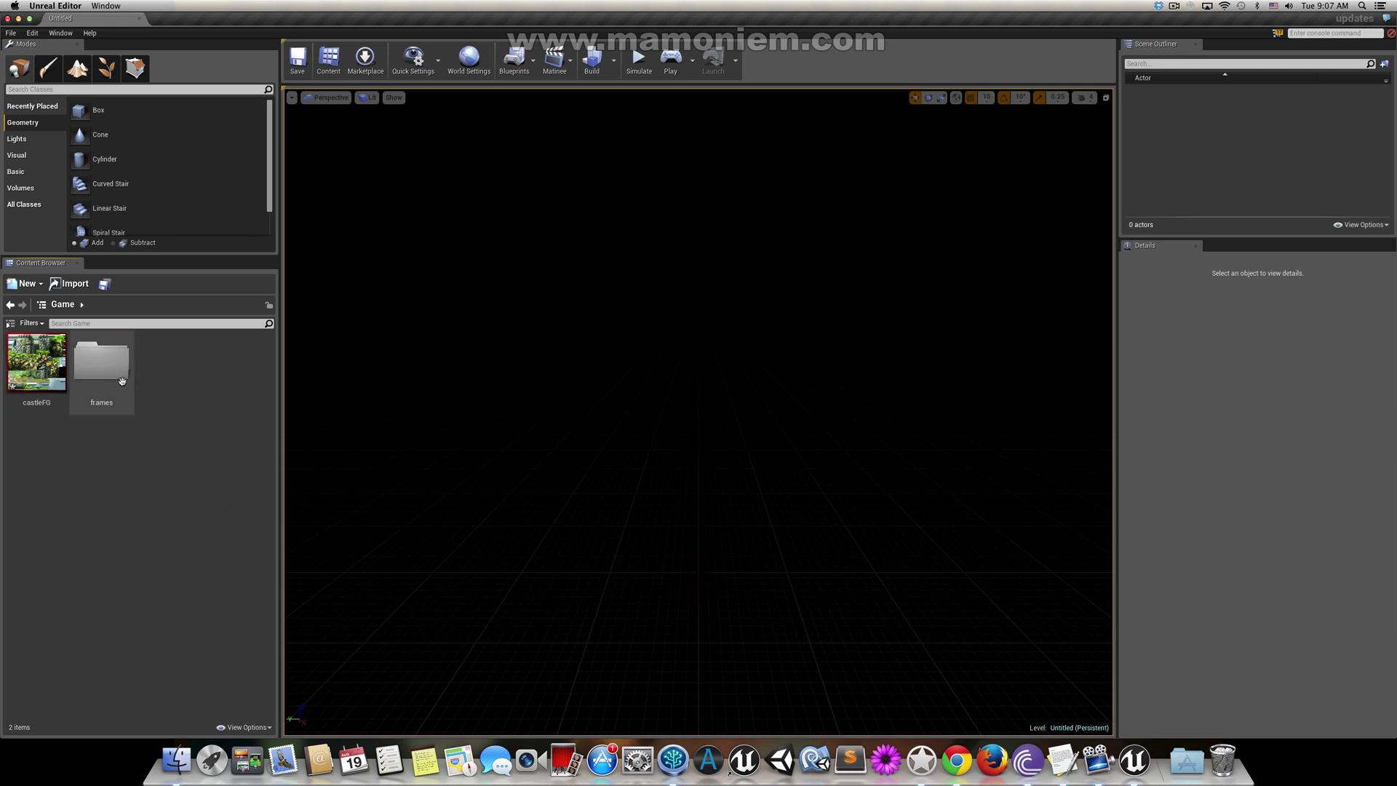
{"action": "double_click", "coordinate": [101, 362]}
Step: Import all 27 running PNGs from Finder into the frames folder
{"action": "left_click", "coordinate": [176, 760]}
{"action": "left_click", "coordinate": [853, 379]}
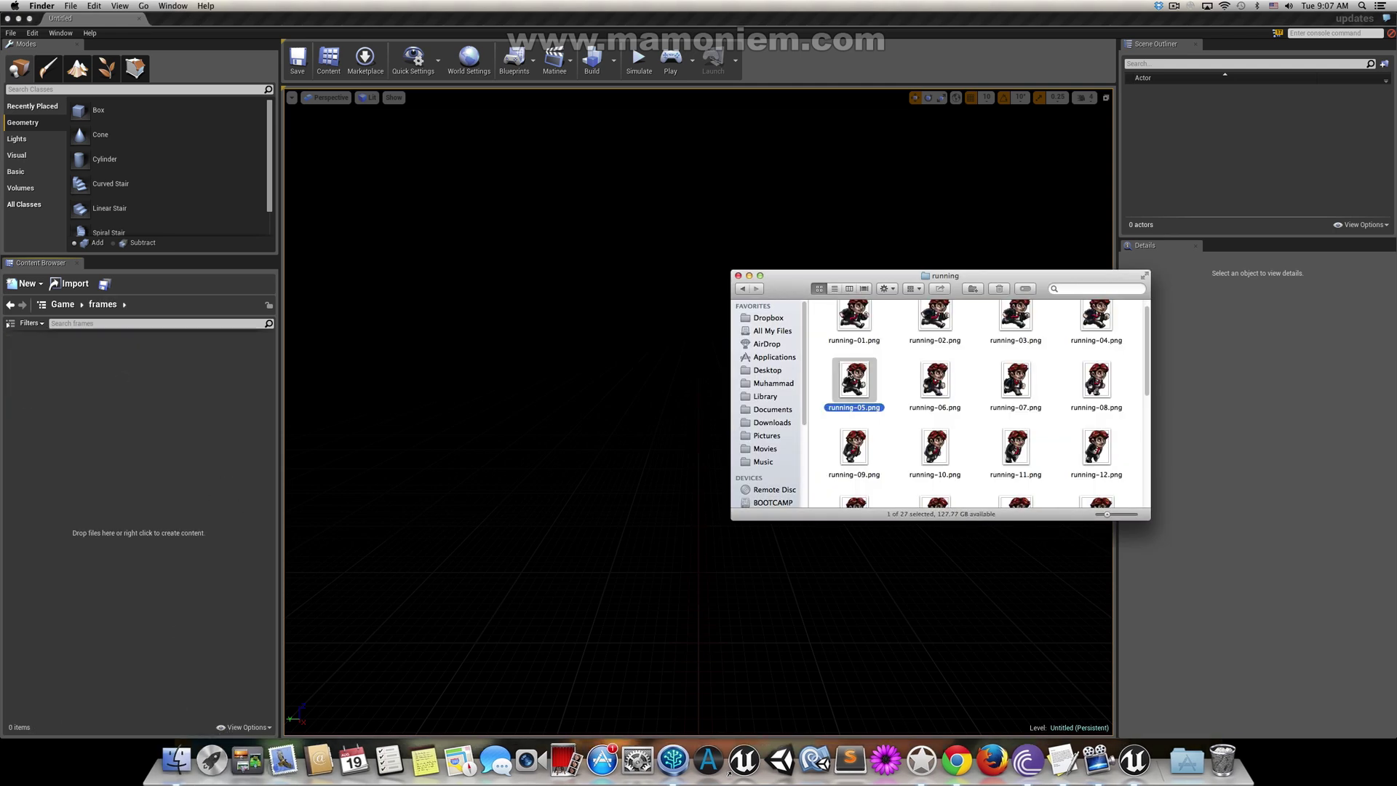
{"action": "key", "text": "super+a"}
{"action": "left_click_drag", "start_coordinate": [865, 325], "coordinate": [110, 440]}
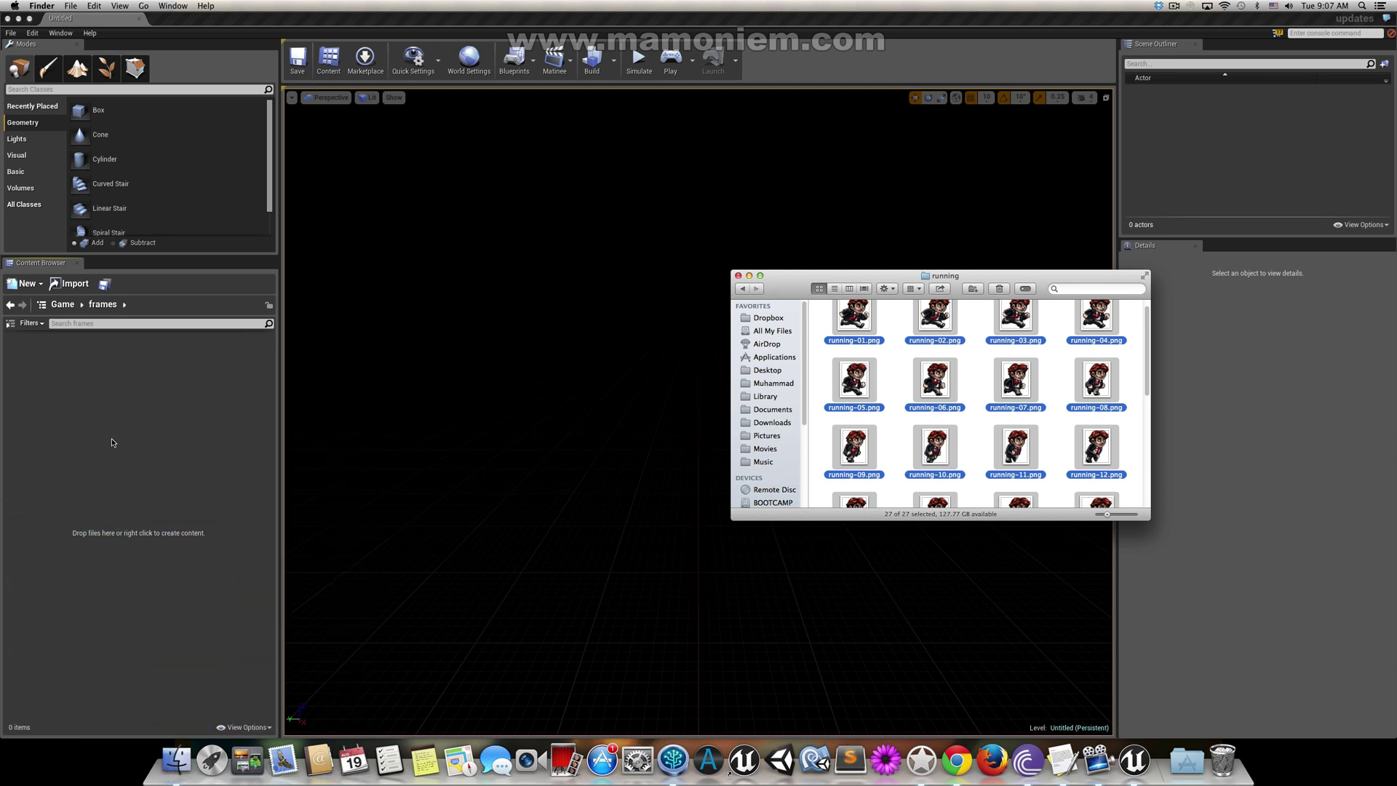
{"action": "left_click", "coordinate": [764, 398]}
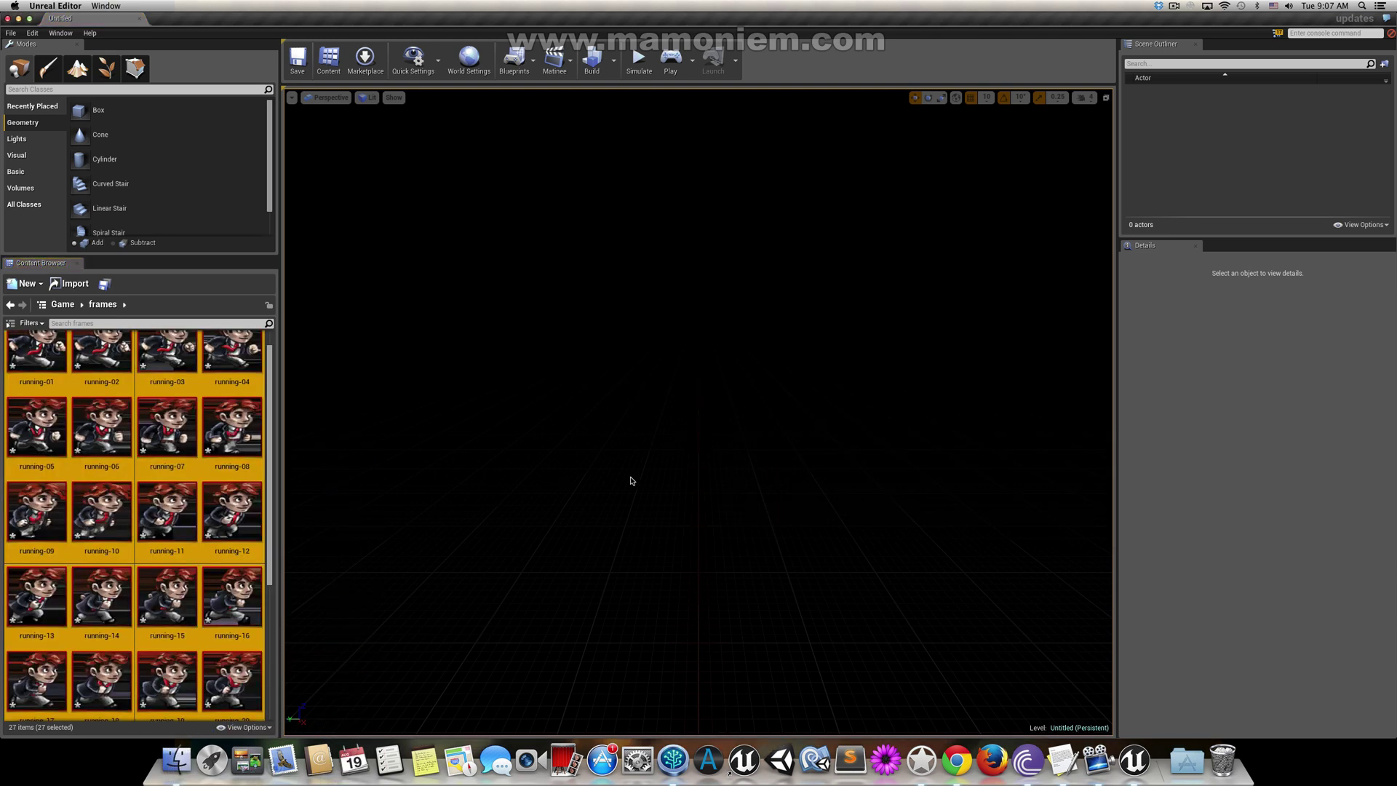
{"action": "scroll", "coordinate": [116, 423], "scroll_direction": "up", "scroll_amount": 1}
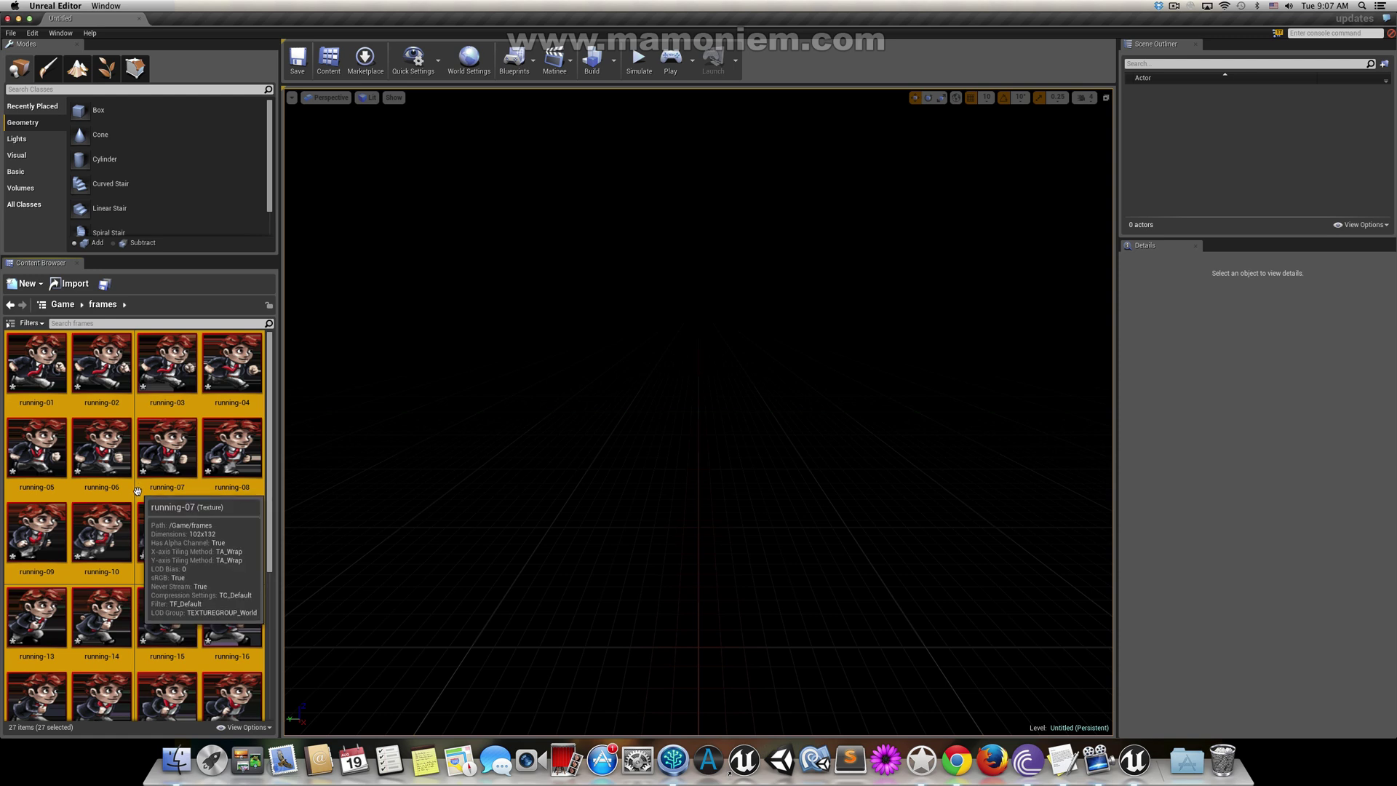
Step: Apply Paper2D sprite texture defaults to all 27 running textures
{"action": "left_click", "coordinate": [182, 442]}
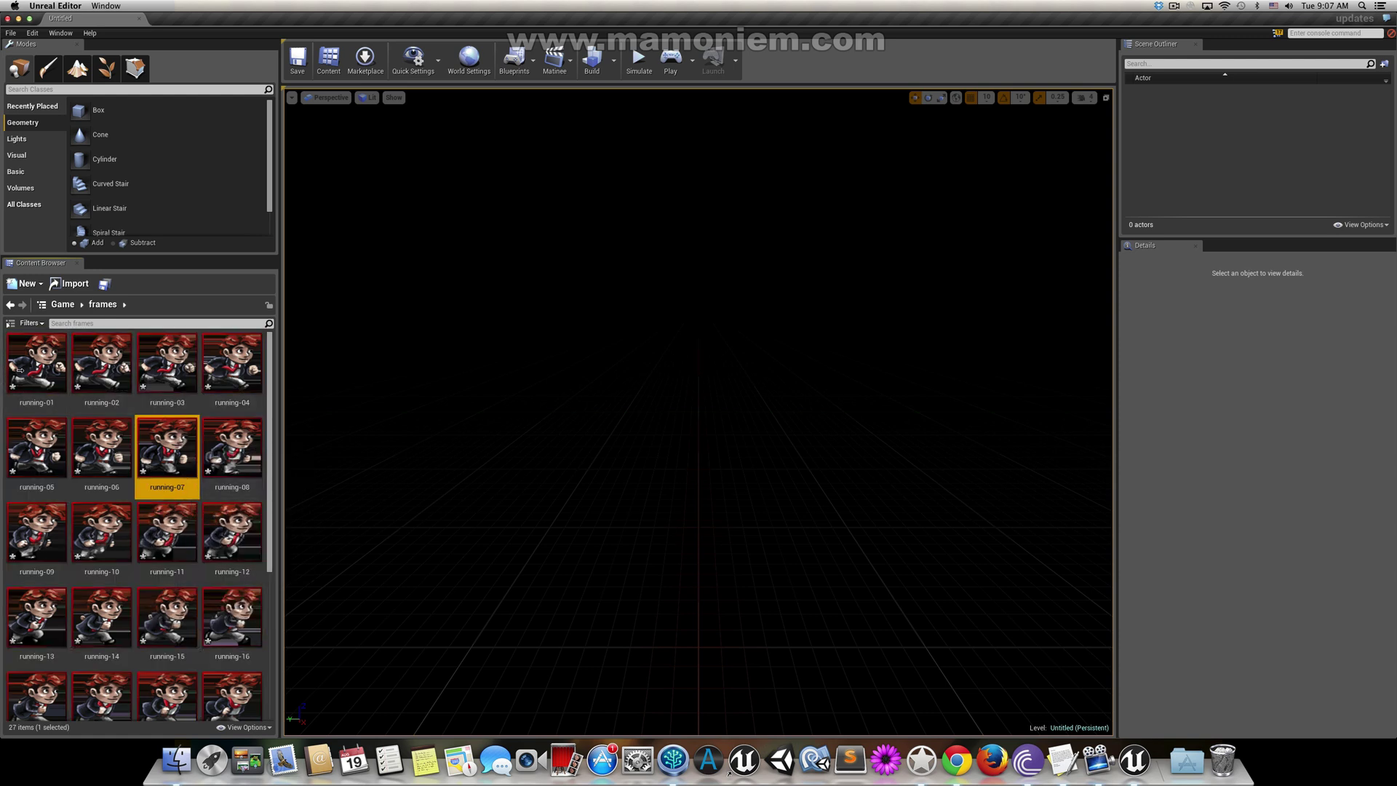
{"action": "key", "text": "super+a"}
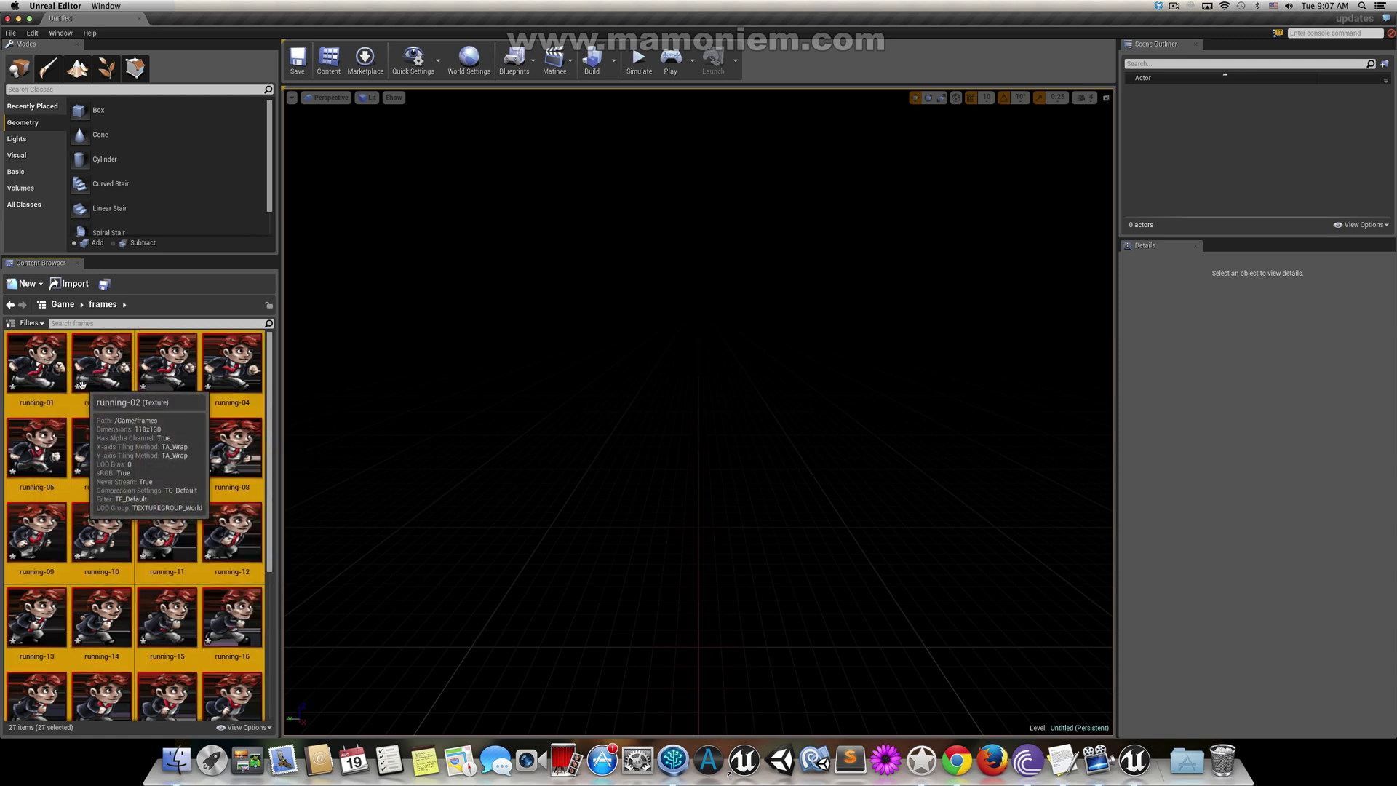
{"action": "right_click", "coordinate": [35, 369]}
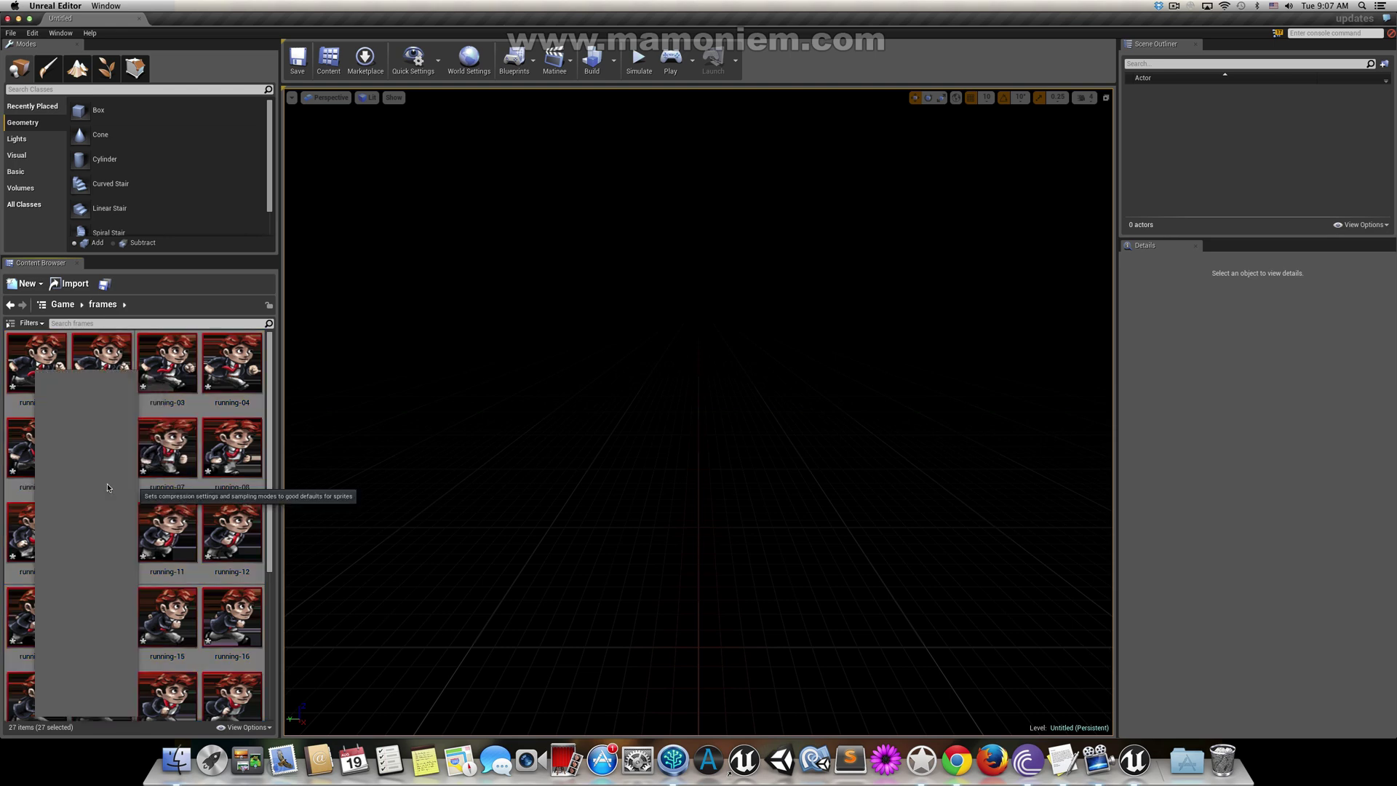
{"action": "left_click", "coordinate": [108, 488]}
{"action": "scroll", "coordinate": [125, 478], "scroll_direction": "down", "scroll_amount": 3}
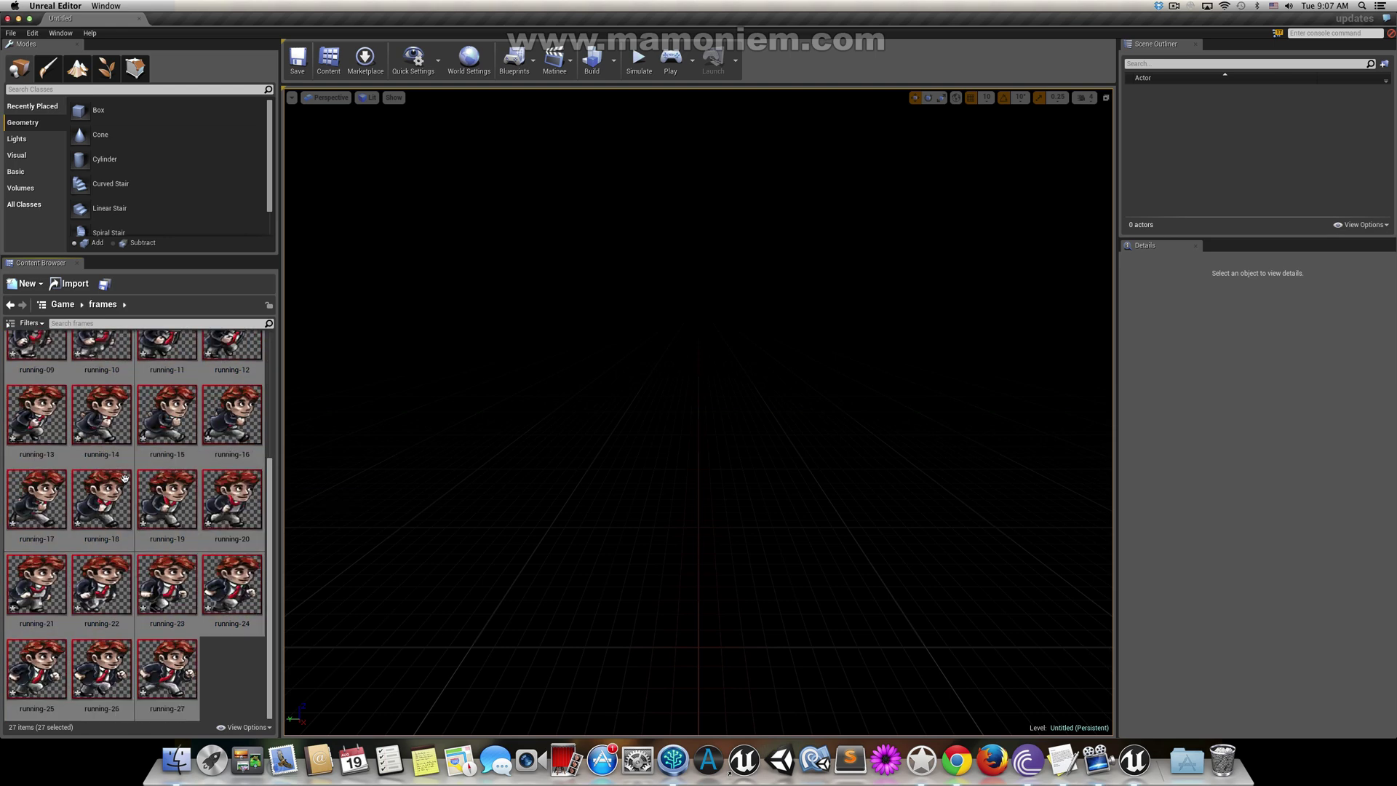
{"action": "scroll", "coordinate": [125, 478], "scroll_direction": "up", "scroll_amount": 3}
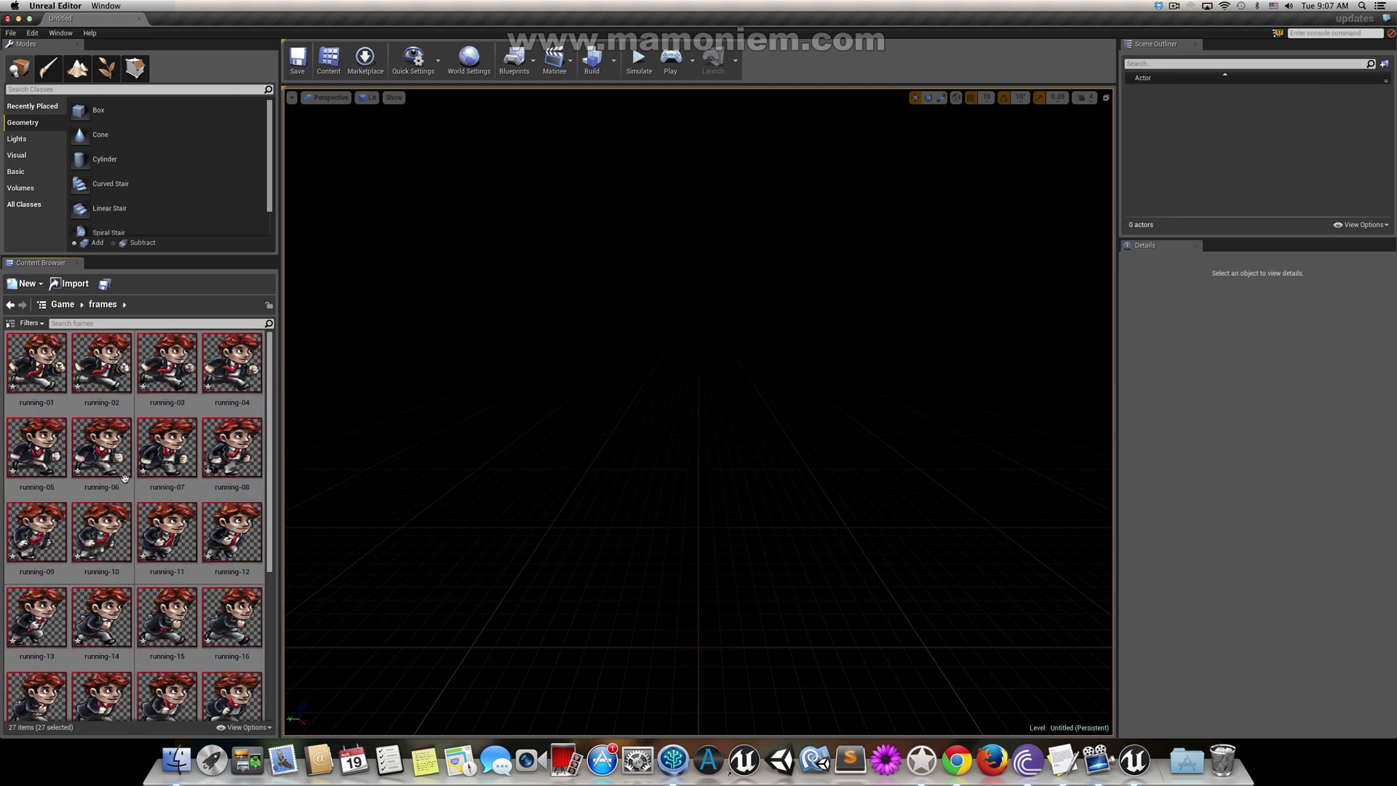
Step: Create a sprite from each running texture, then return to the Game folder
{"action": "right_click", "coordinate": [42, 368]}
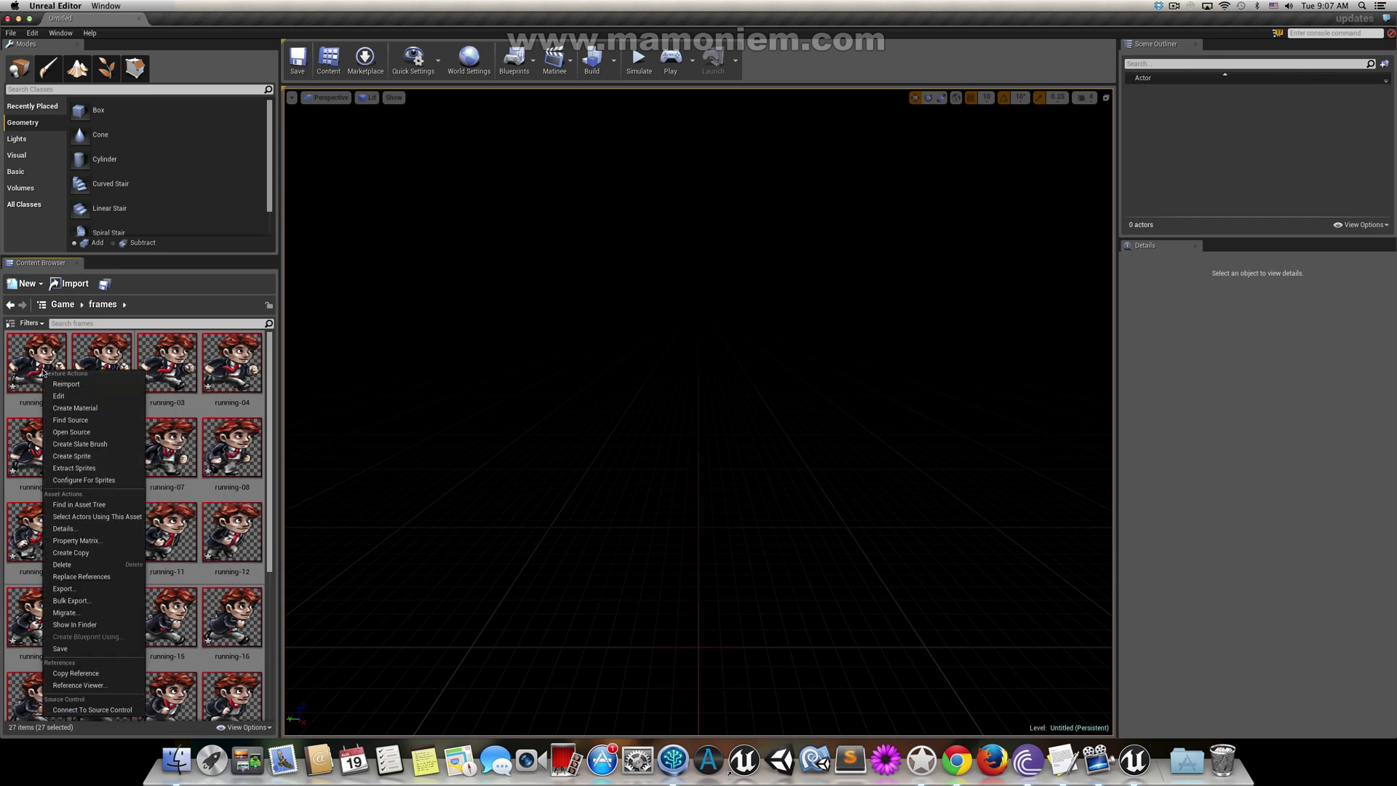
{"action": "left_click", "coordinate": [113, 457]}
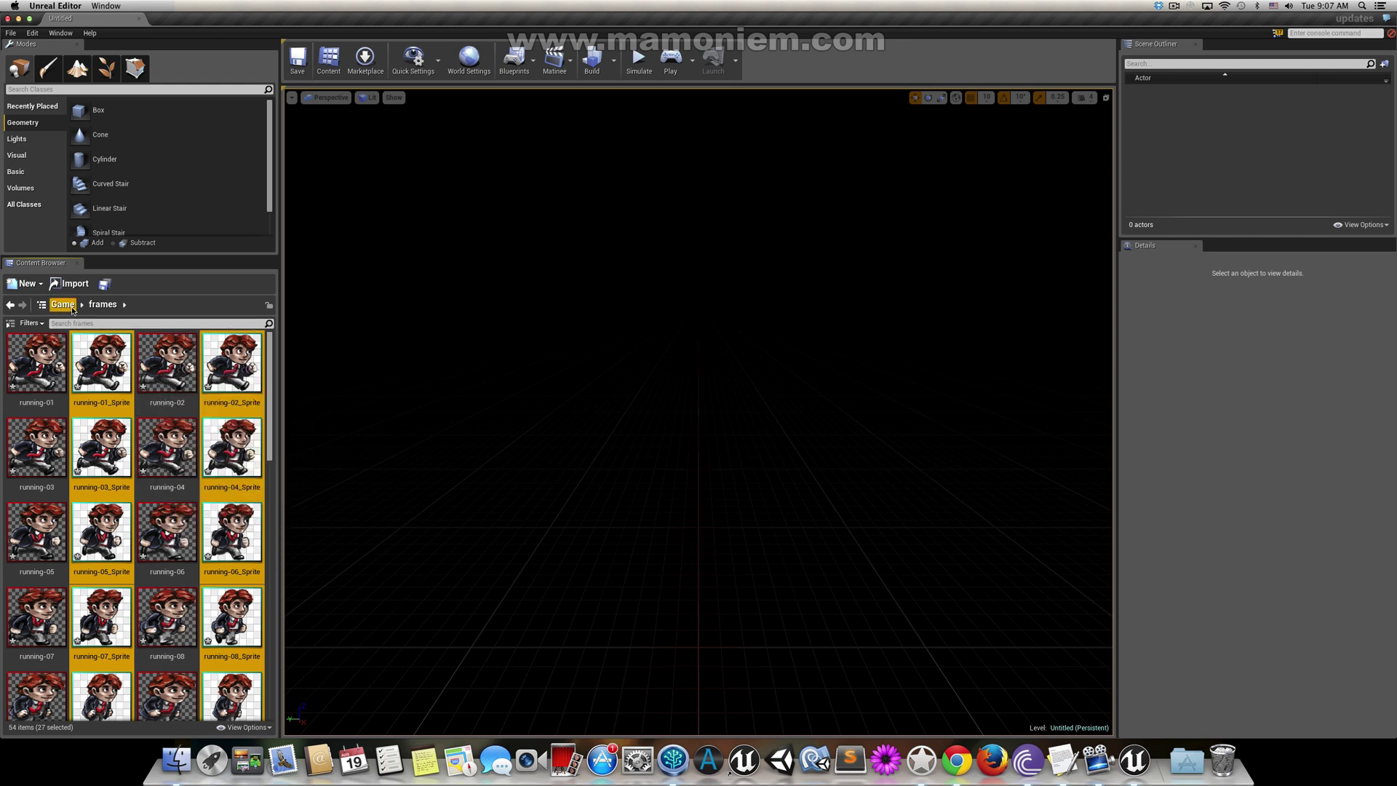
{"action": "left_click", "coordinate": [72, 307]}
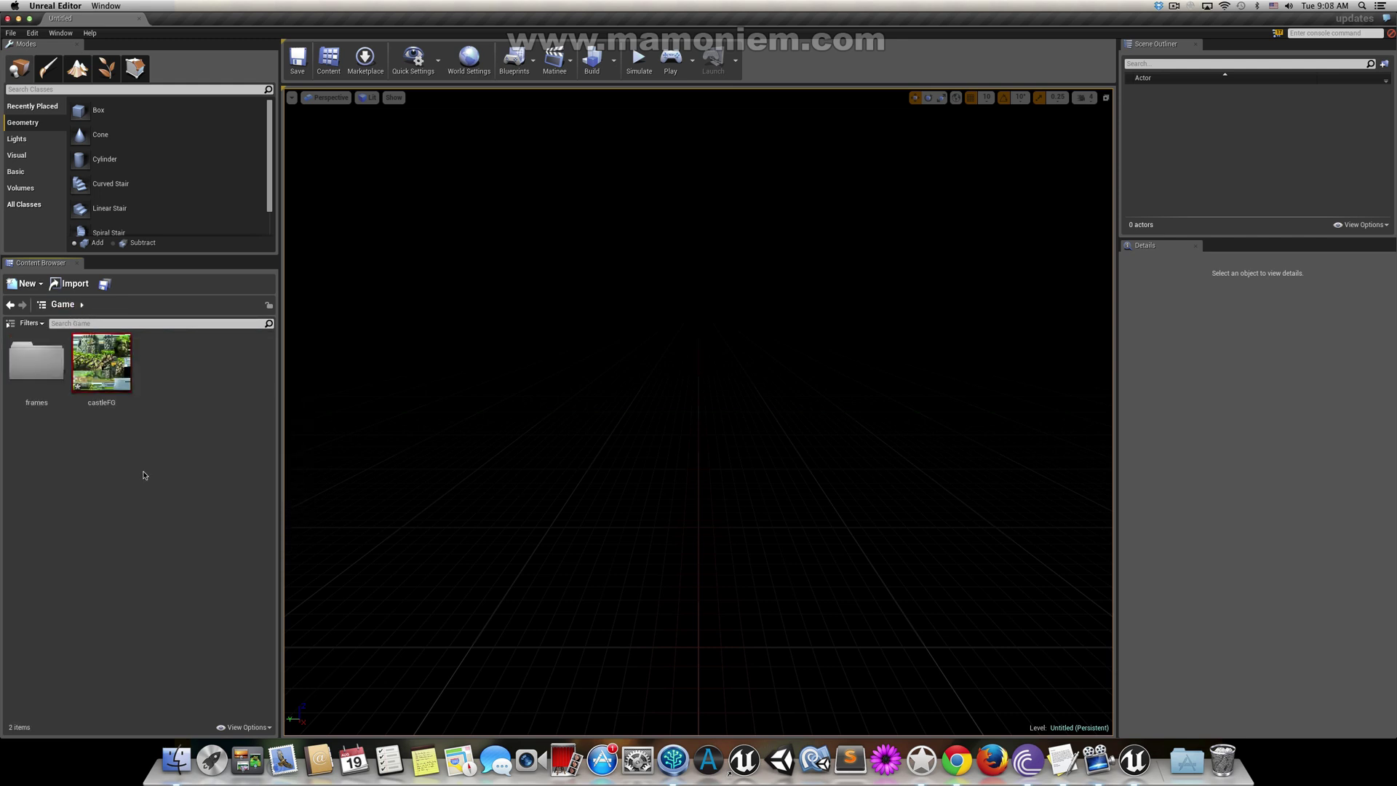
Step: Create a Sprite Flipbook named 'running' in Game and open it for editing
{"action": "right_click", "coordinate": [127, 445]}
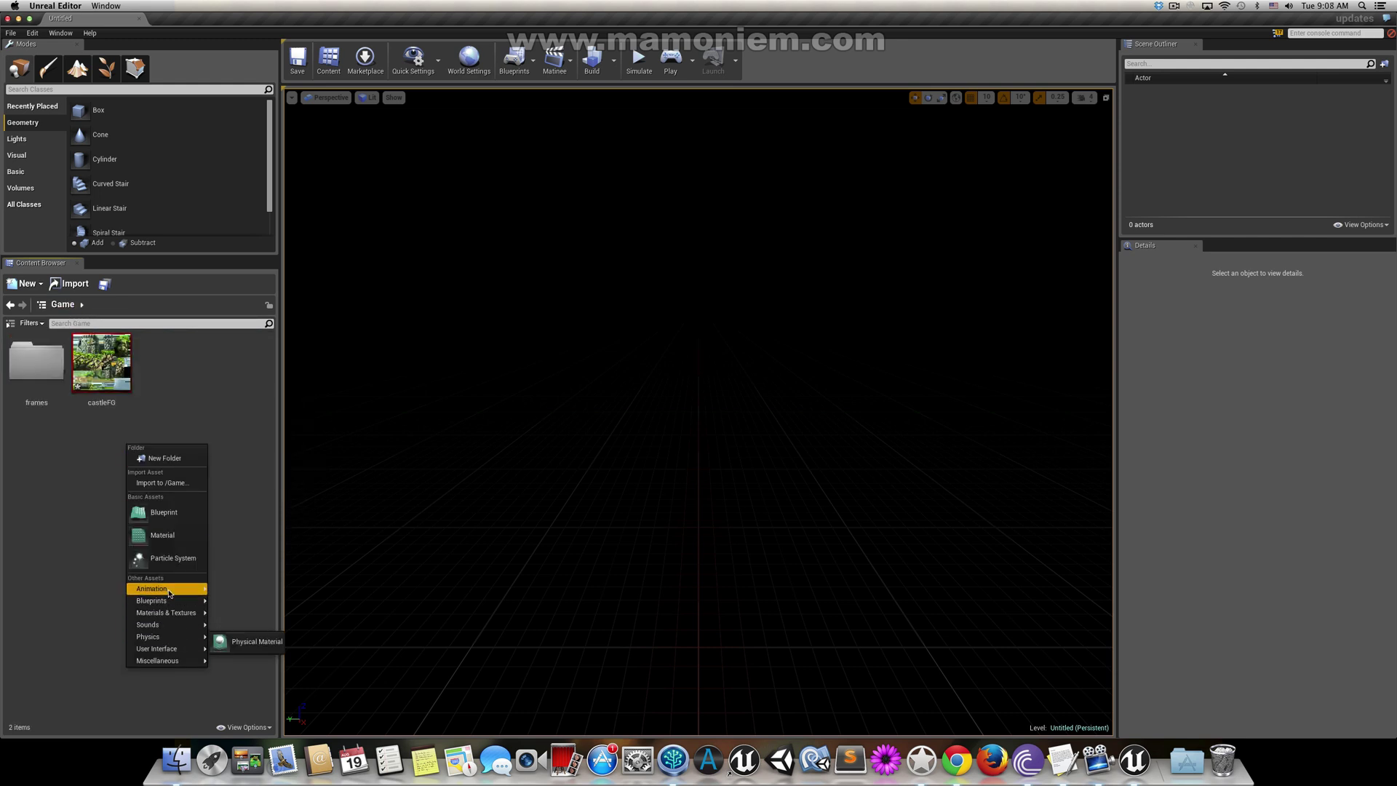
{"action": "mouse_move", "coordinate": [170, 591]}
{"action": "left_click", "coordinate": [255, 724]}
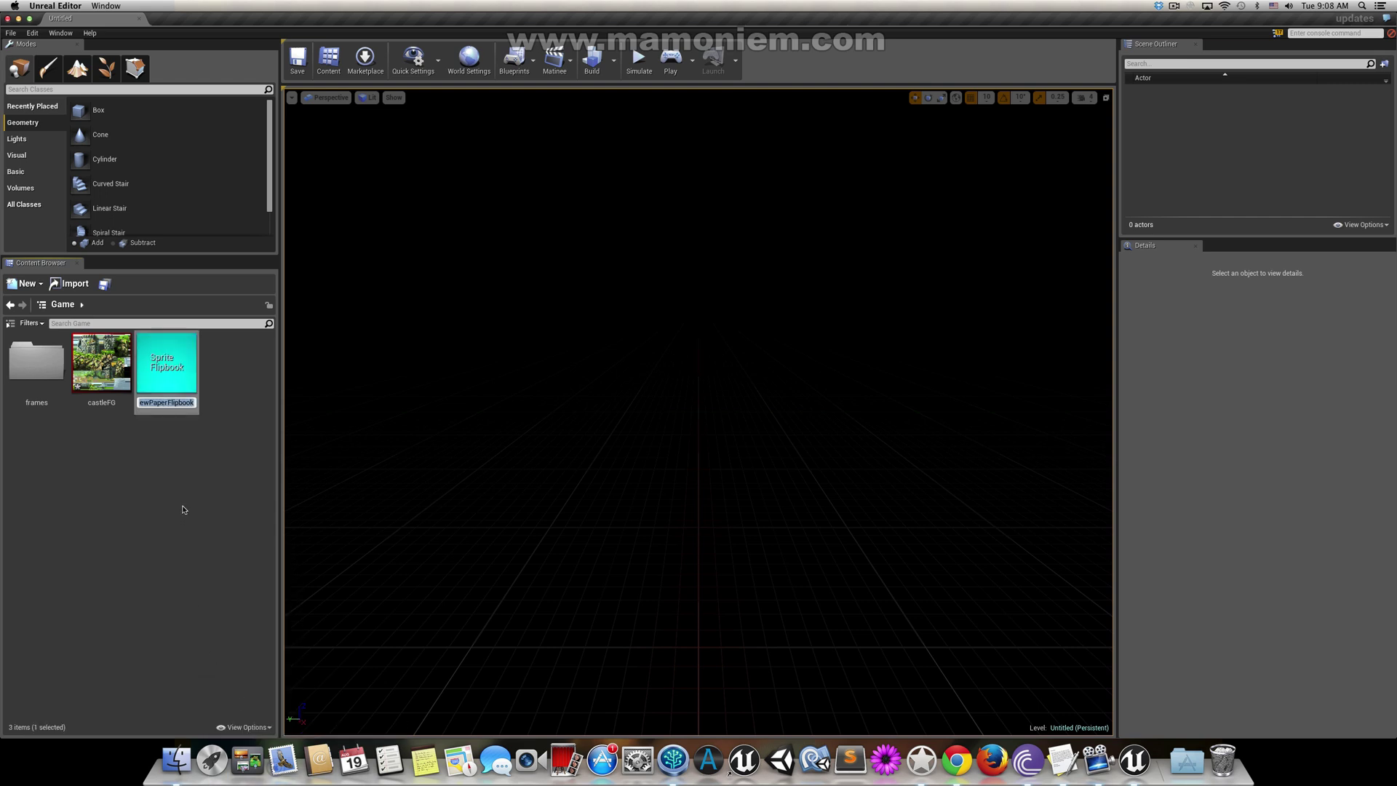
{"action": "type", "text": "running"}
{"action": "key", "text": "Return"}
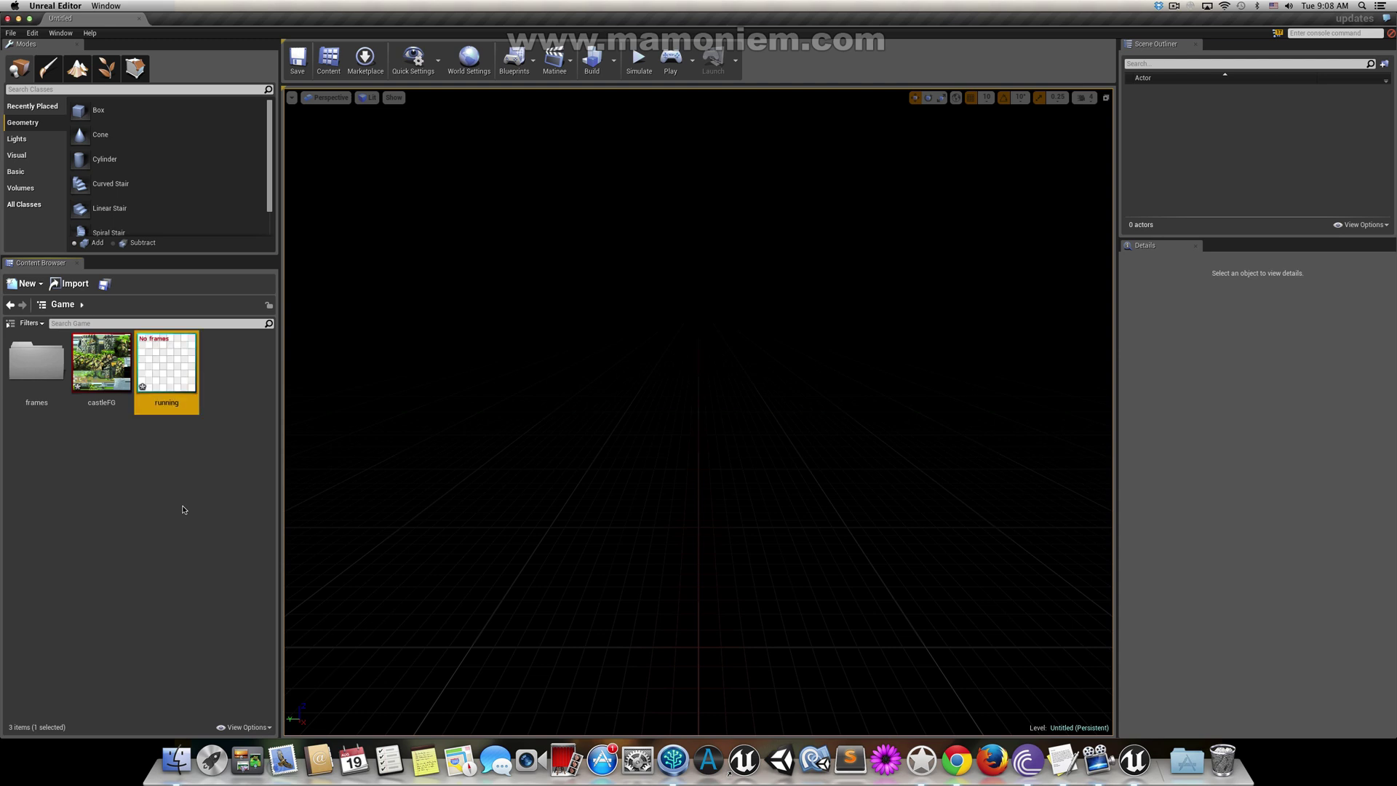
{"action": "double_click", "coordinate": [171, 376]}
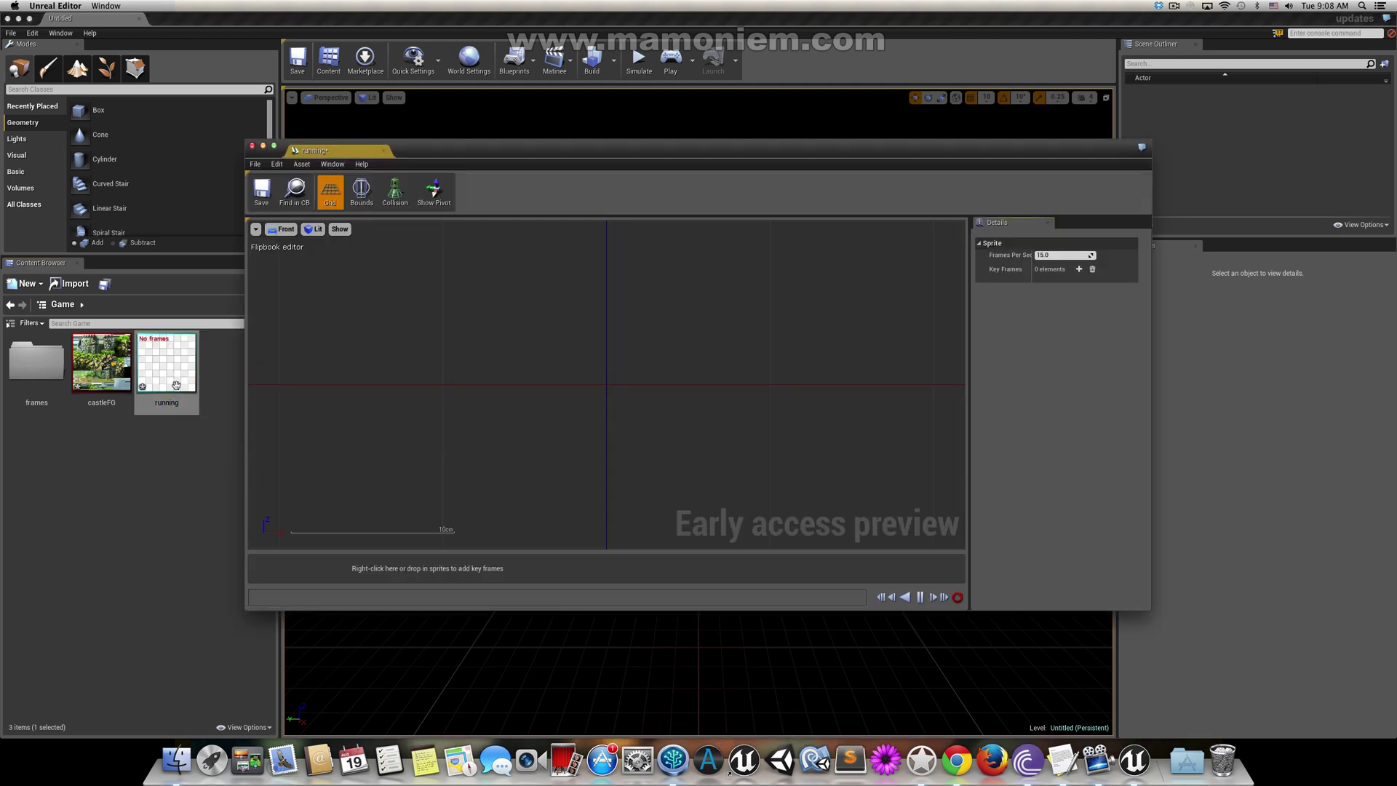
{"action": "left_click", "coordinate": [6, 361]}
Step: Add all 27 running sprites from frames as flipbook key frames, then pause playback
{"action": "double_click", "coordinate": [56, 364]}
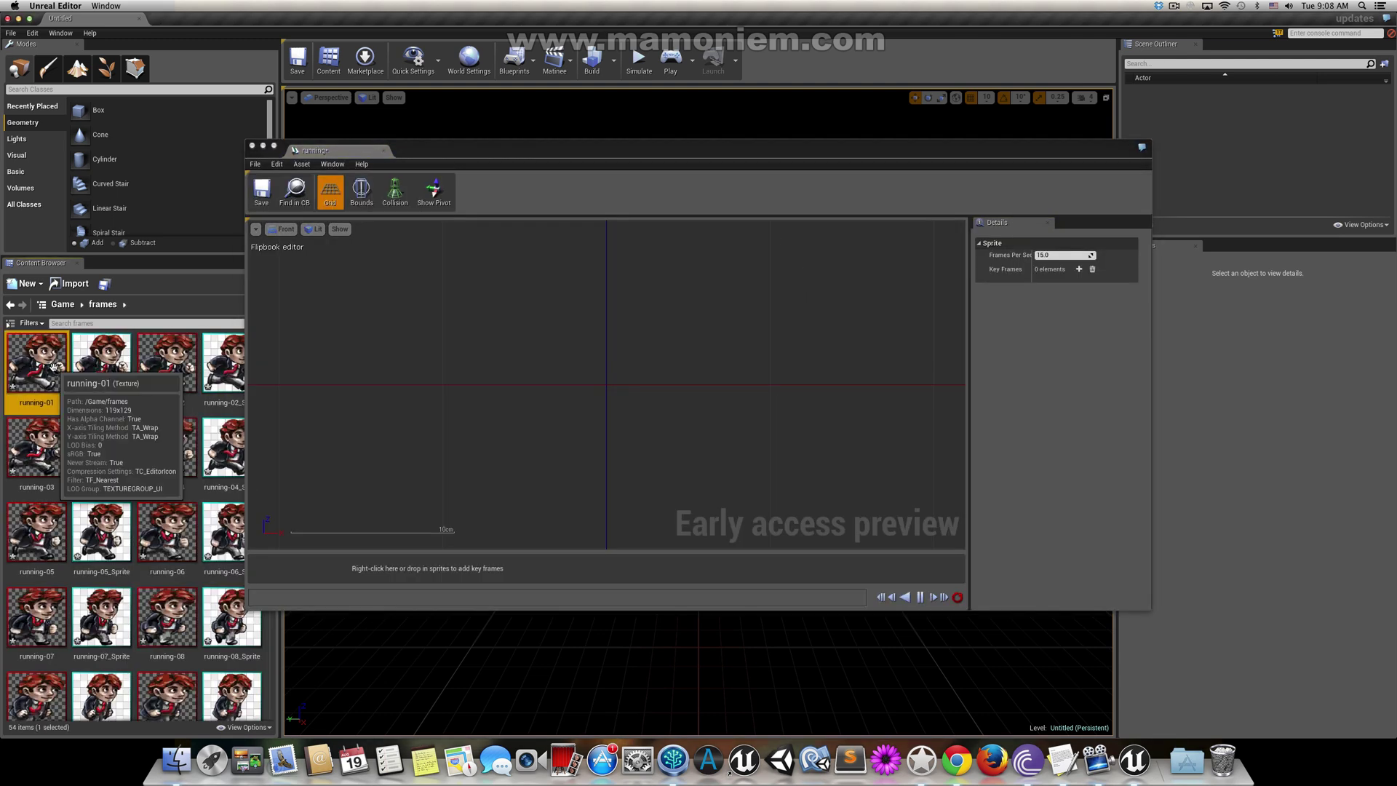
{"action": "left_click", "coordinate": [30, 323]}
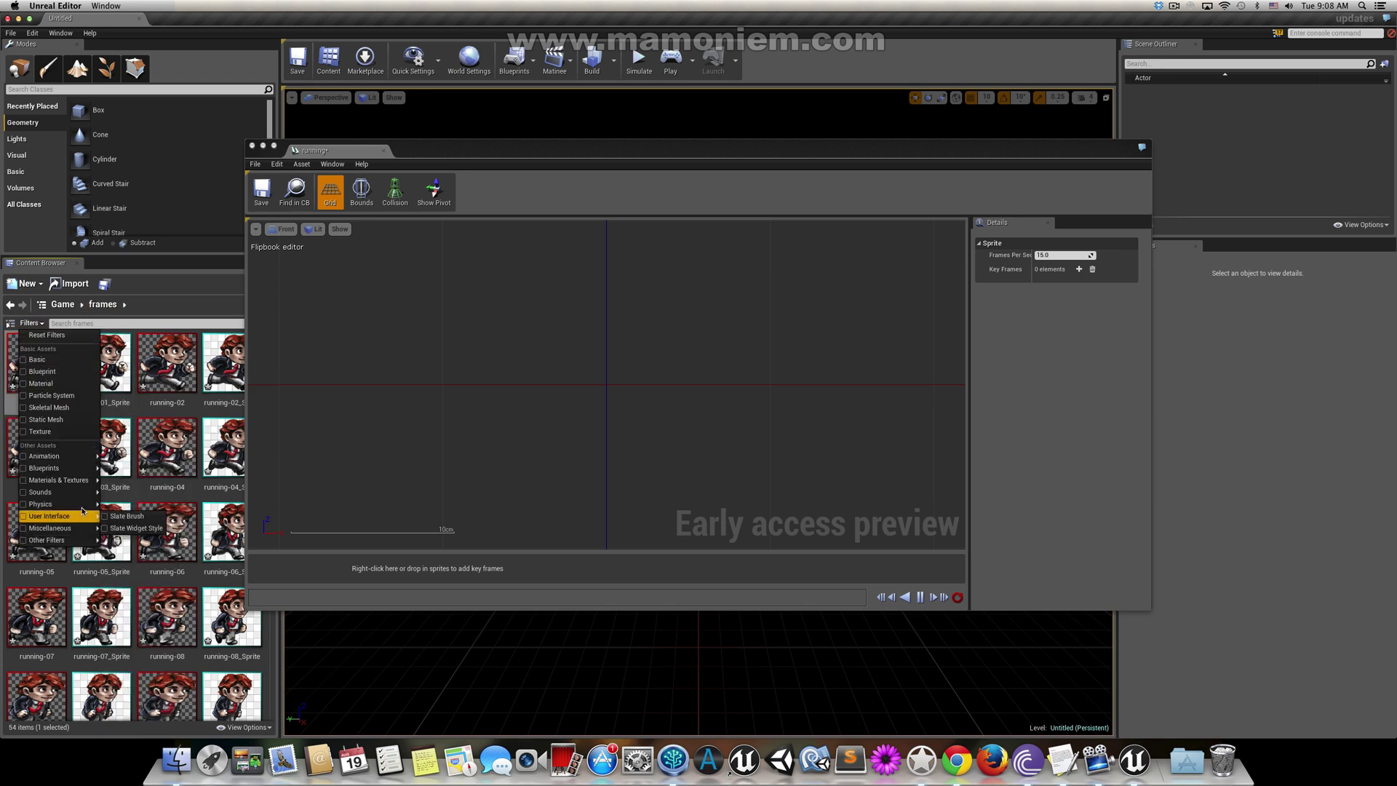
{"action": "mouse_move", "coordinate": [83, 512]}
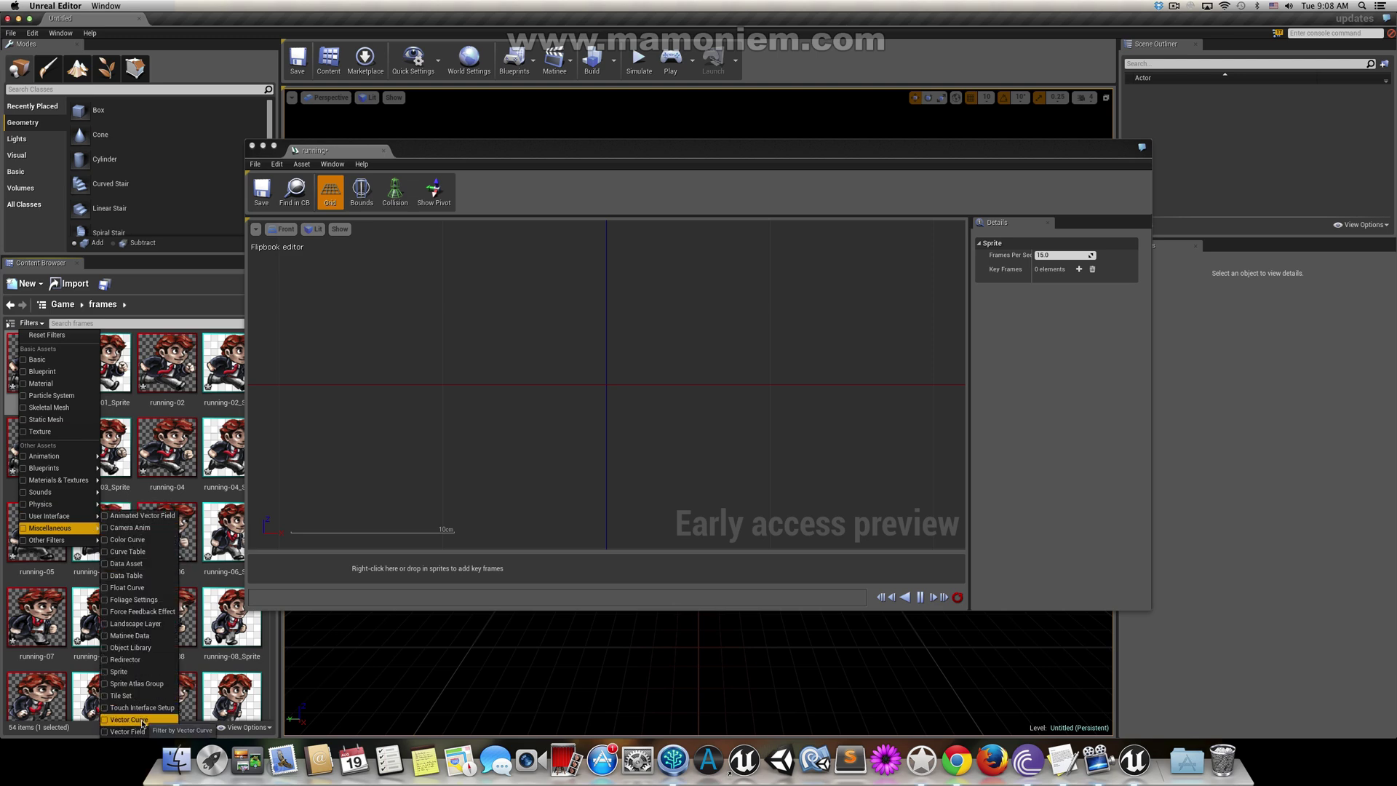
{"action": "left_click", "coordinate": [127, 671]}
{"action": "key", "text": "super+a"}
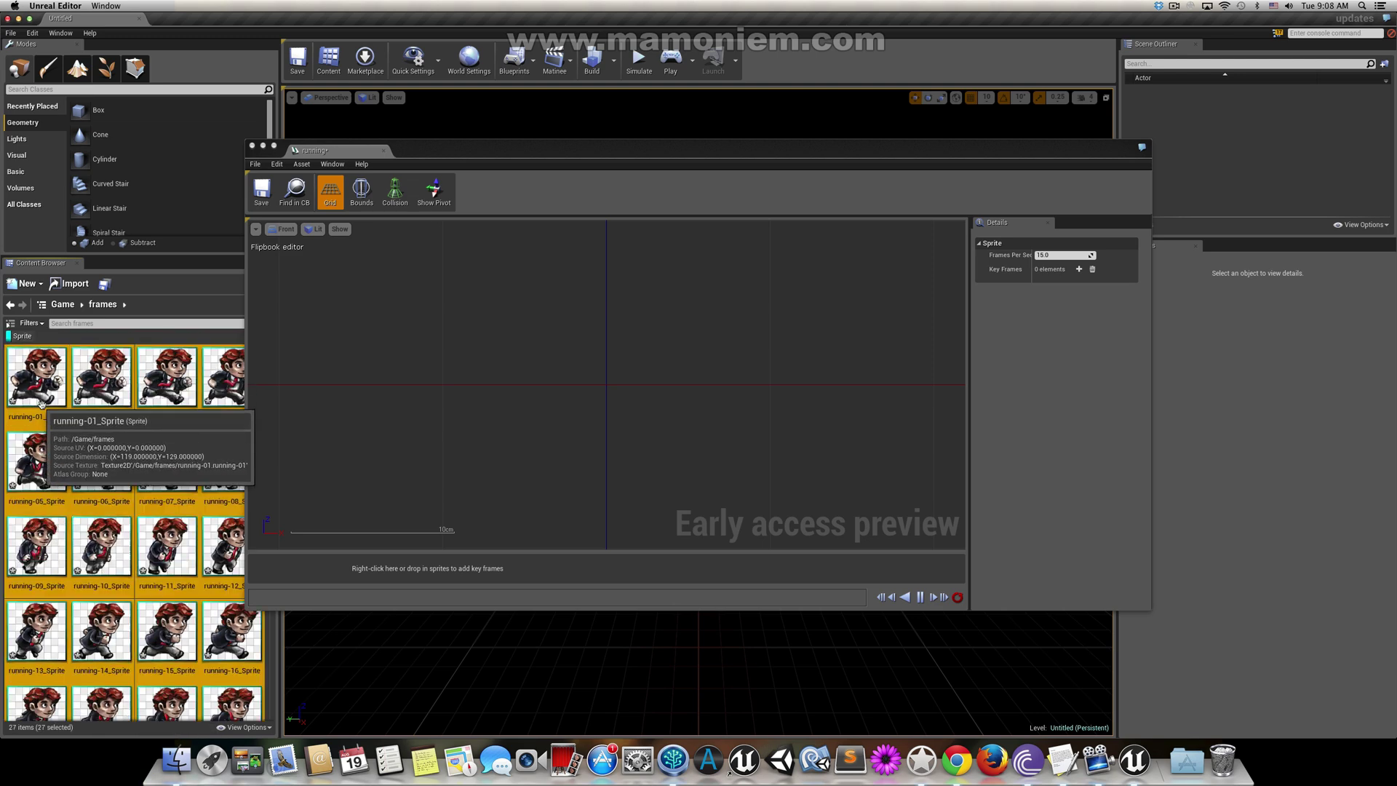
{"action": "left_click_drag", "start_coordinate": [36, 390], "coordinate": [311, 571]}
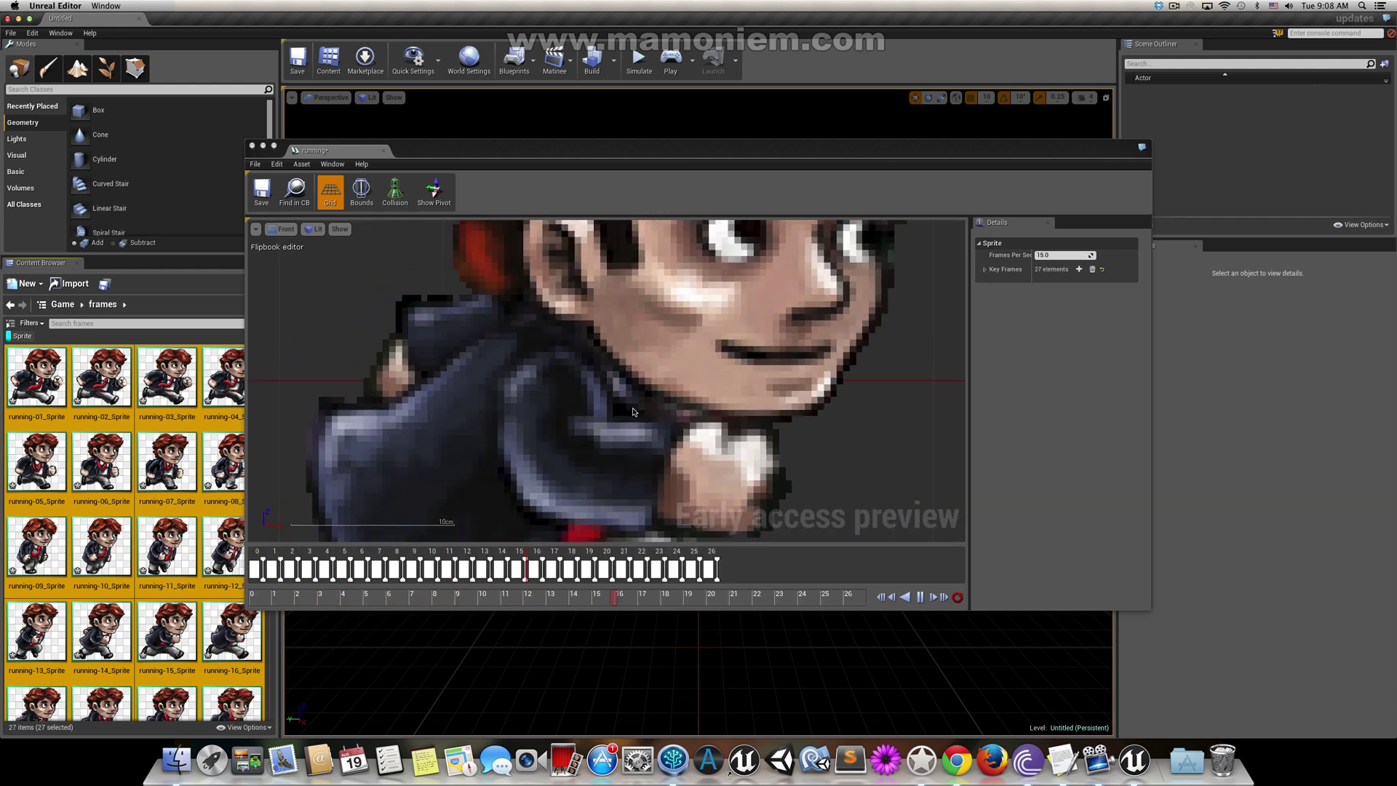
{"action": "scroll", "coordinate": [633, 412], "scroll_direction": "down", "scroll_amount": 3}
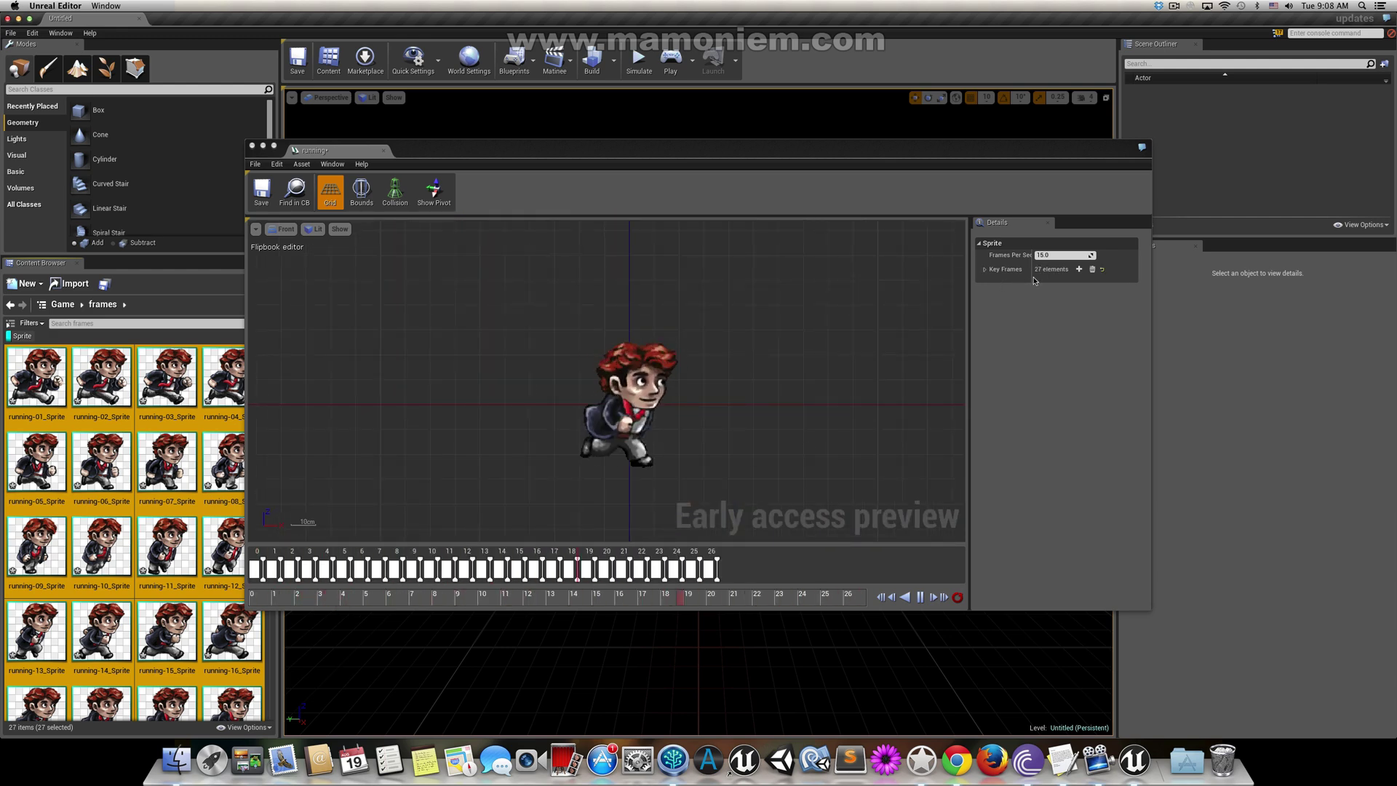
{"action": "left_click", "coordinate": [1057, 256]}
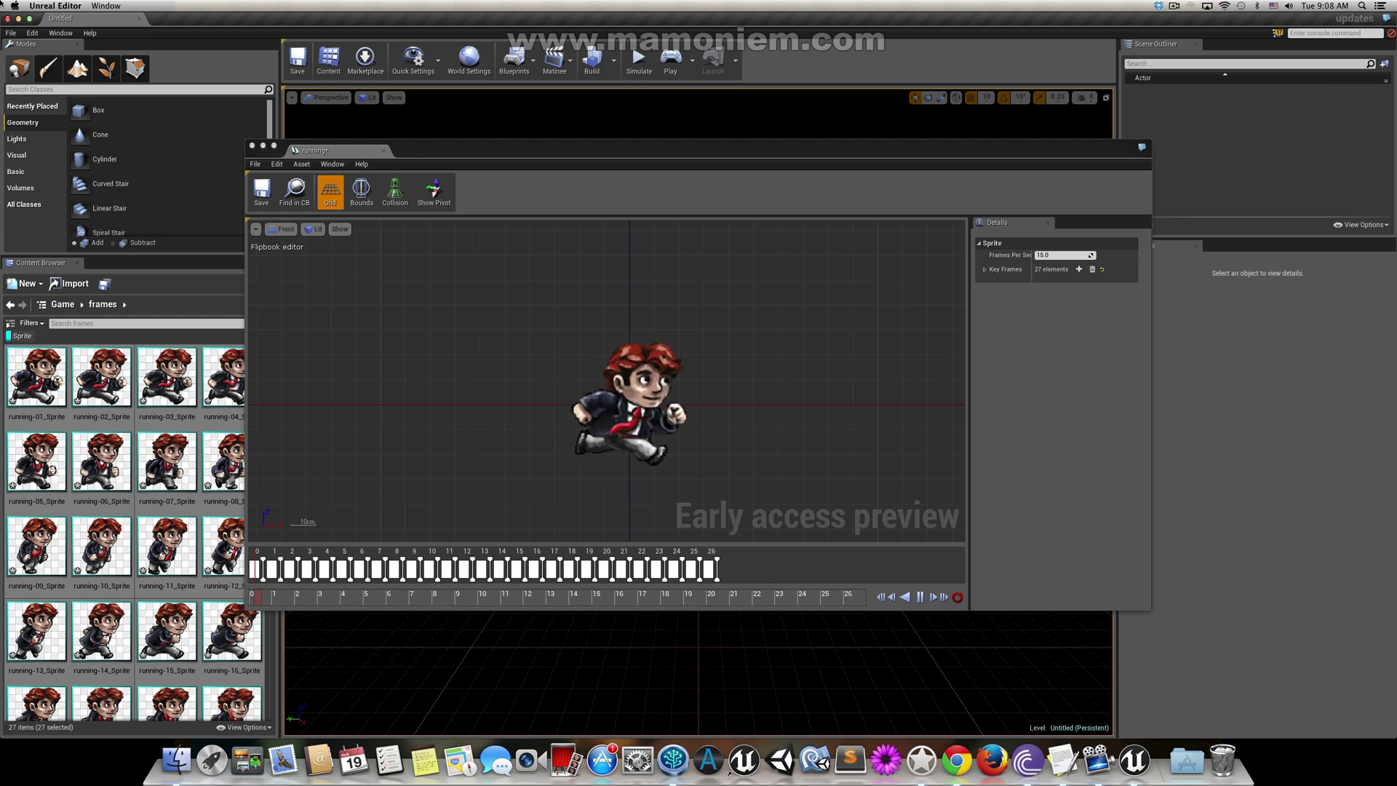
{"action": "left_click_drag", "start_coordinate": [557, 151], "coordinate": [589, 153]}
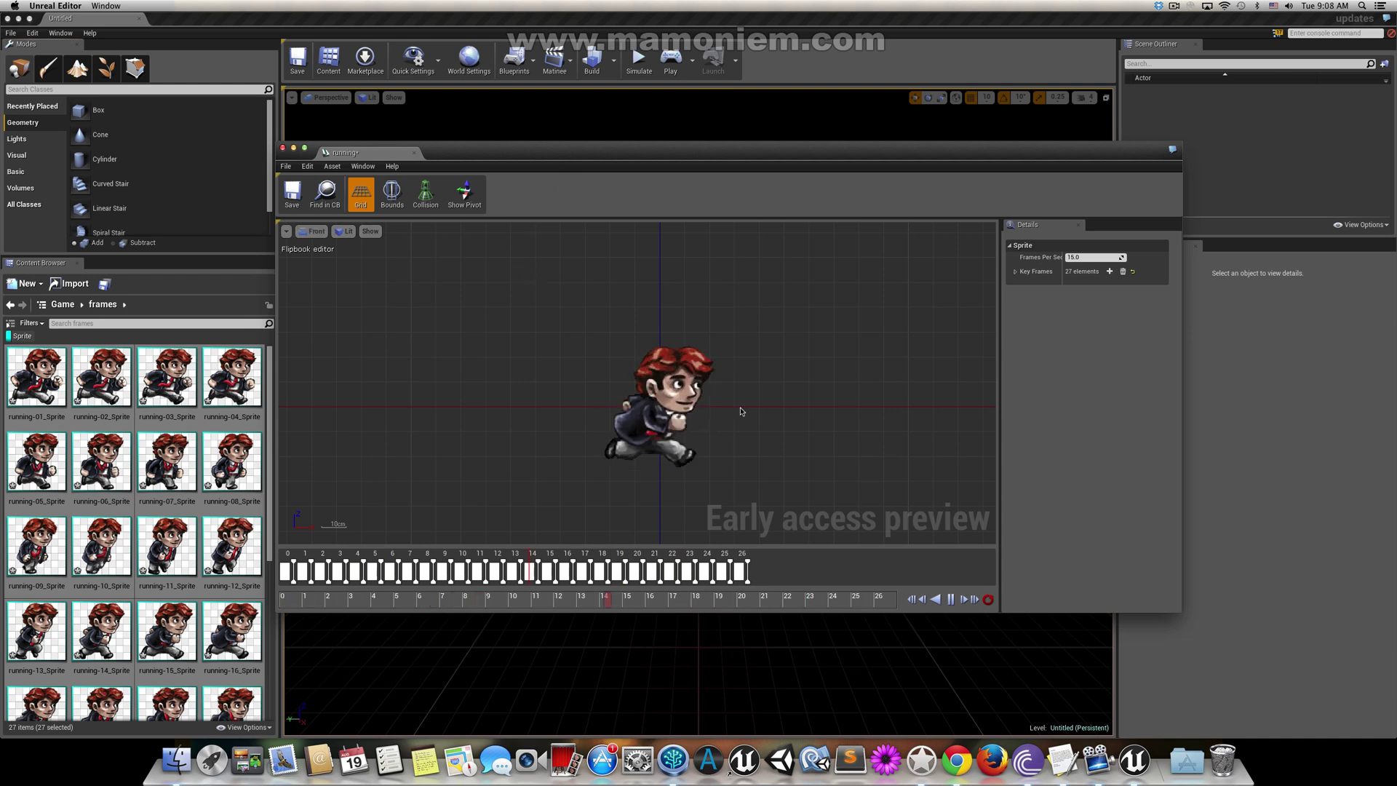
{"action": "left_click", "coordinate": [951, 599]}
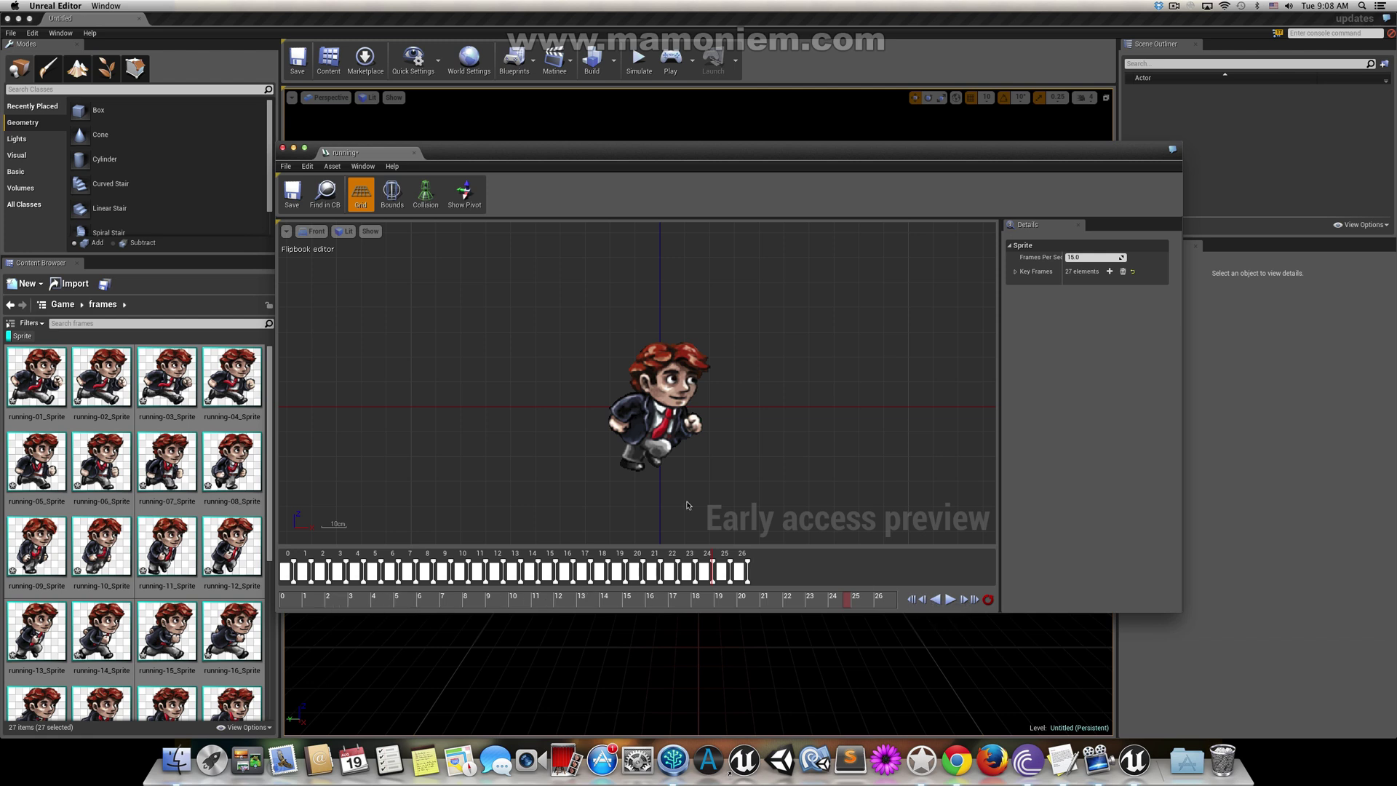
Step: Close the flipbook editor, clear the Sprite filter in Game, and inspect the castleFG texture
{"action": "left_click", "coordinate": [283, 149]}
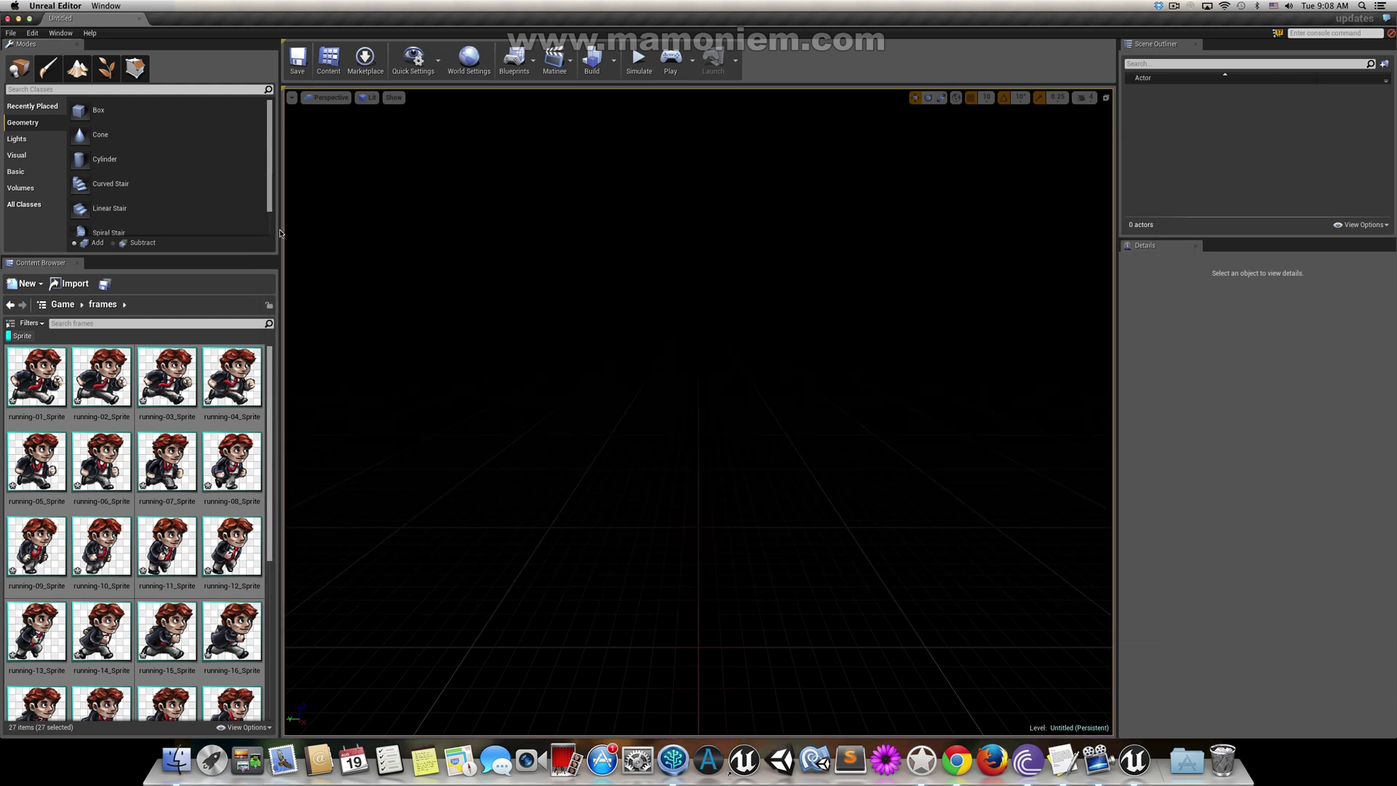
{"action": "left_click", "coordinate": [62, 304]}
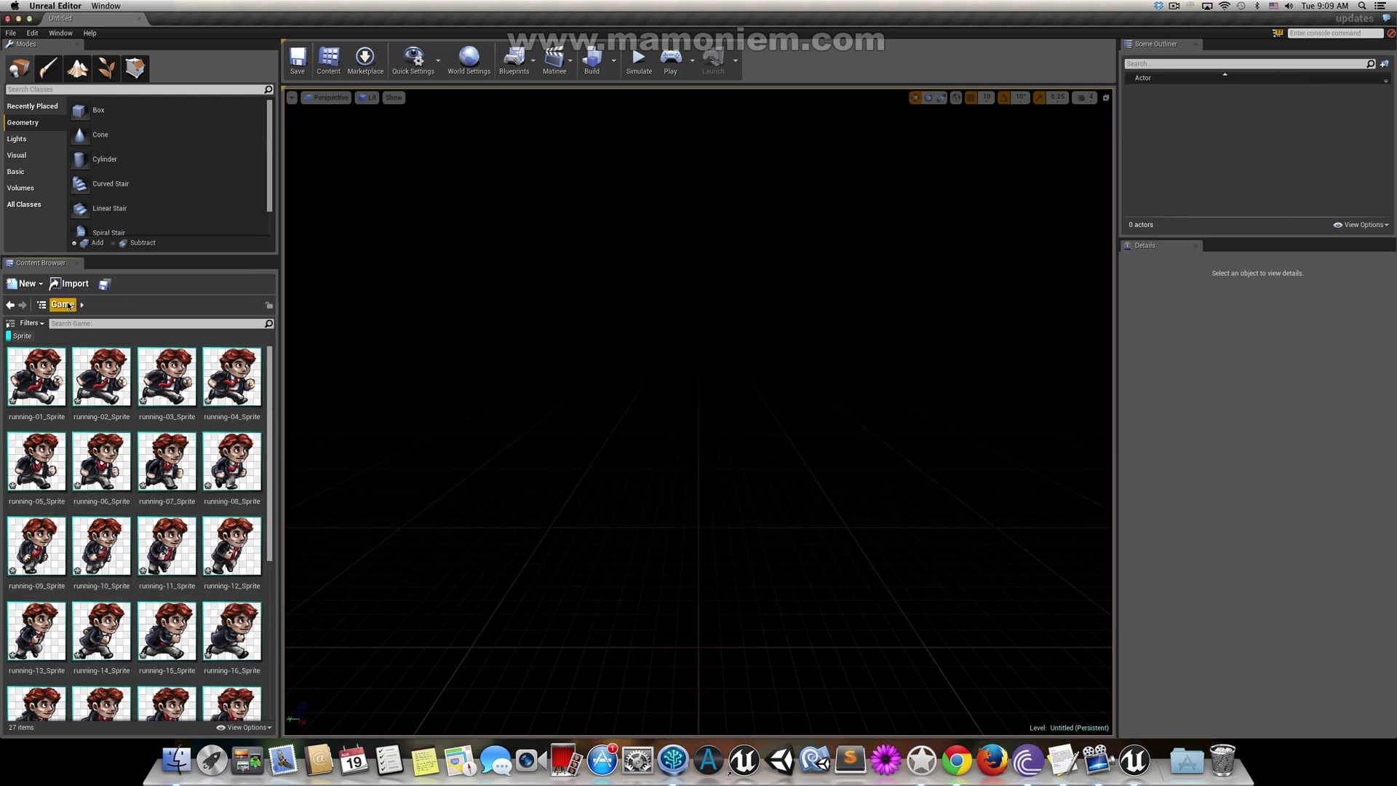
{"action": "left_click", "coordinate": [32, 337]}
{"action": "right_click", "coordinate": [102, 372]}
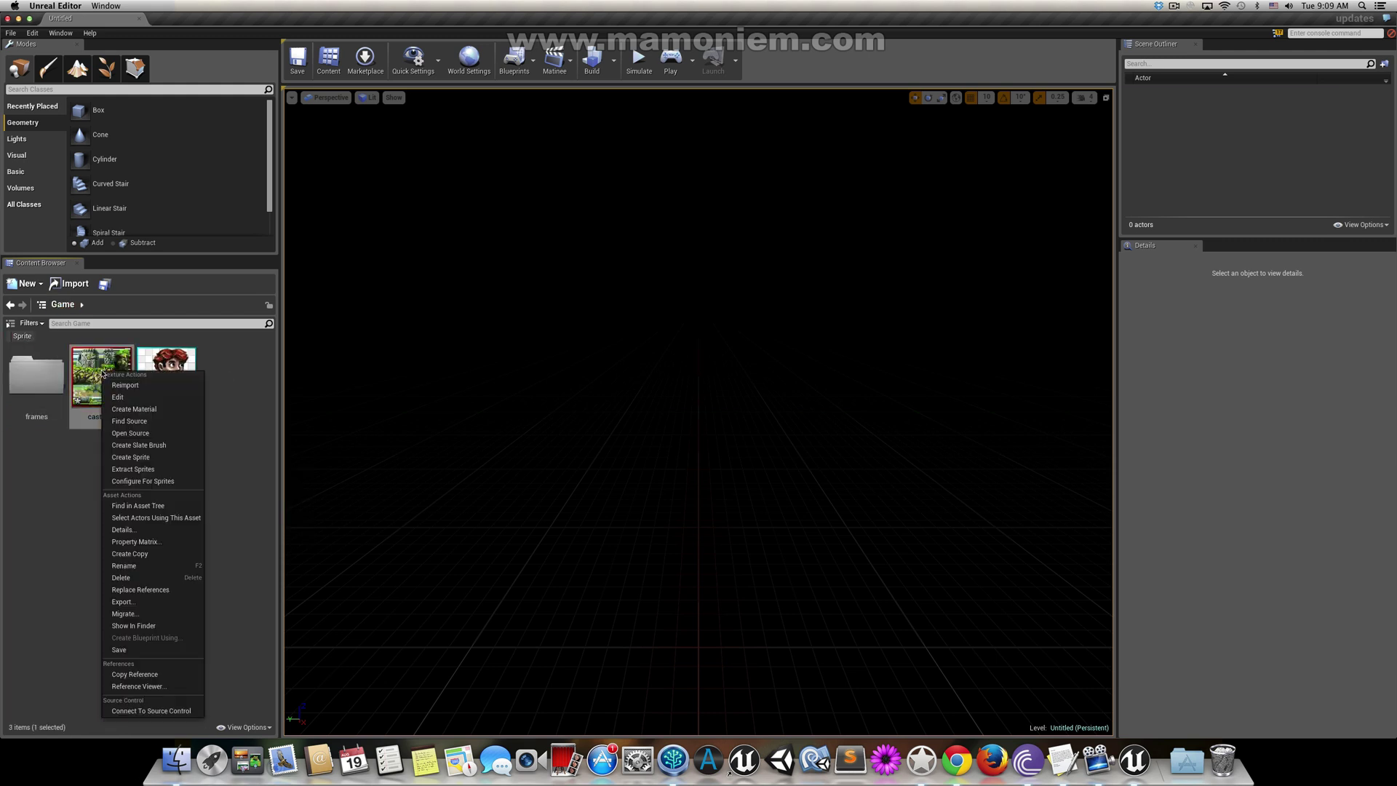
{"action": "left_click", "coordinate": [138, 484]}
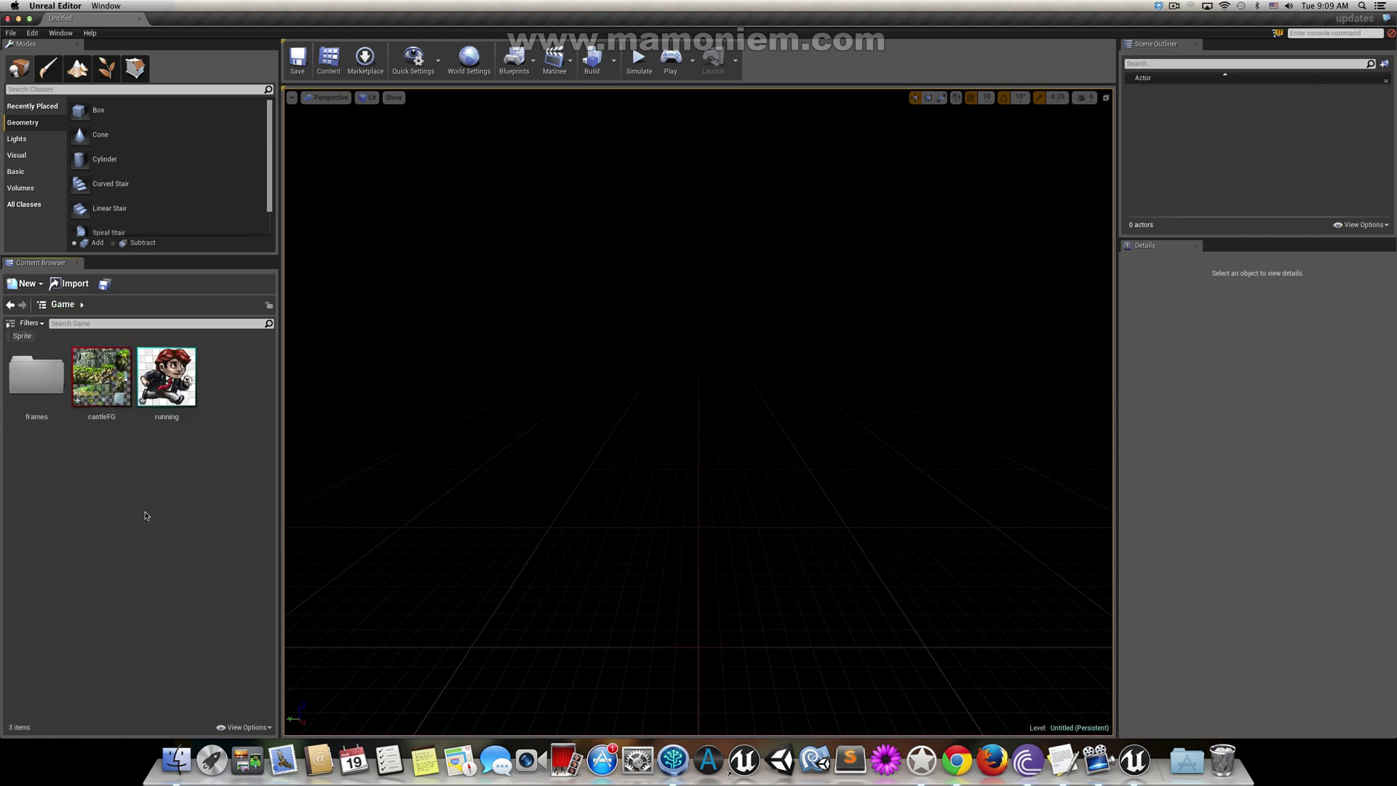
{"action": "double_click", "coordinate": [102, 378]}
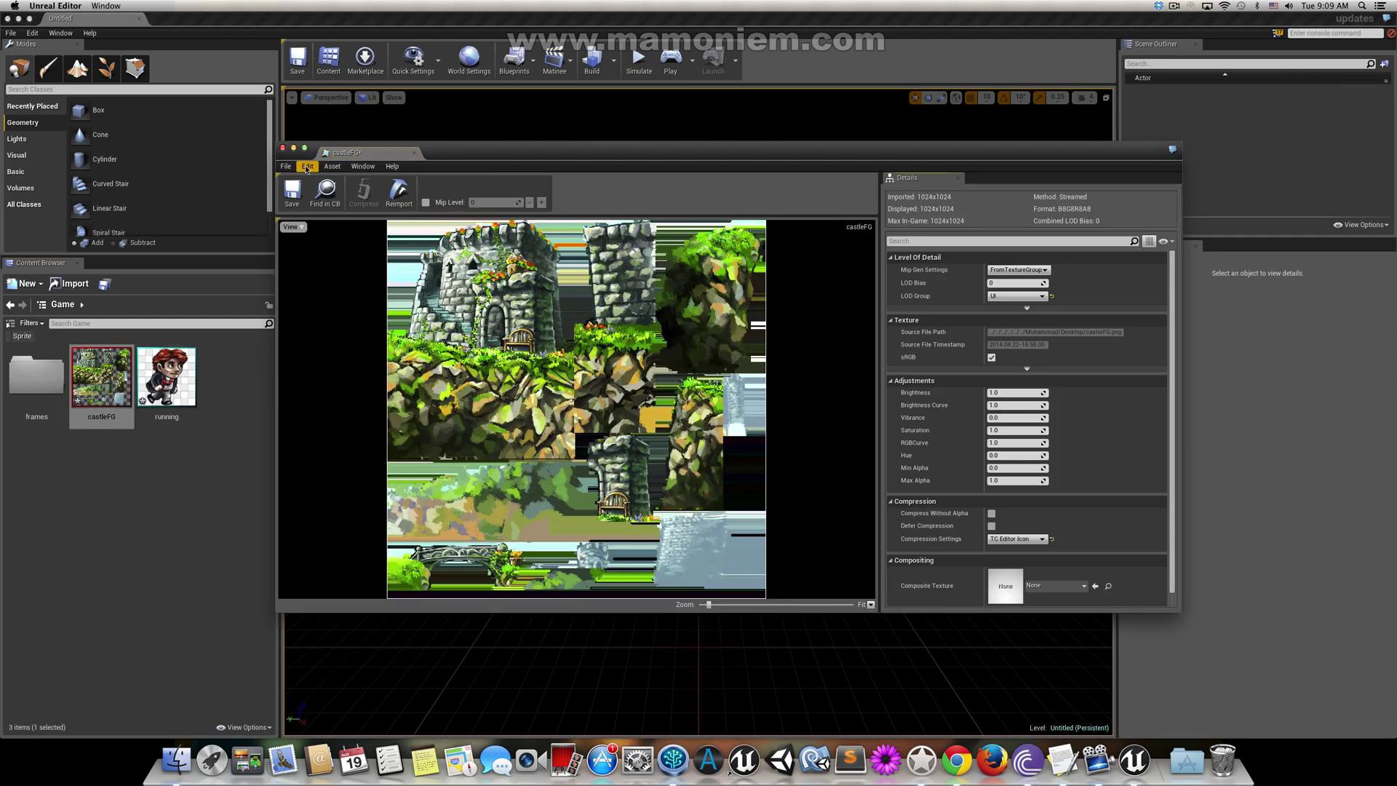
{"action": "left_click", "coordinate": [282, 148]}
Step: Create a sprite from castleFG named 'castle' and open it
{"action": "right_click", "coordinate": [103, 377]}
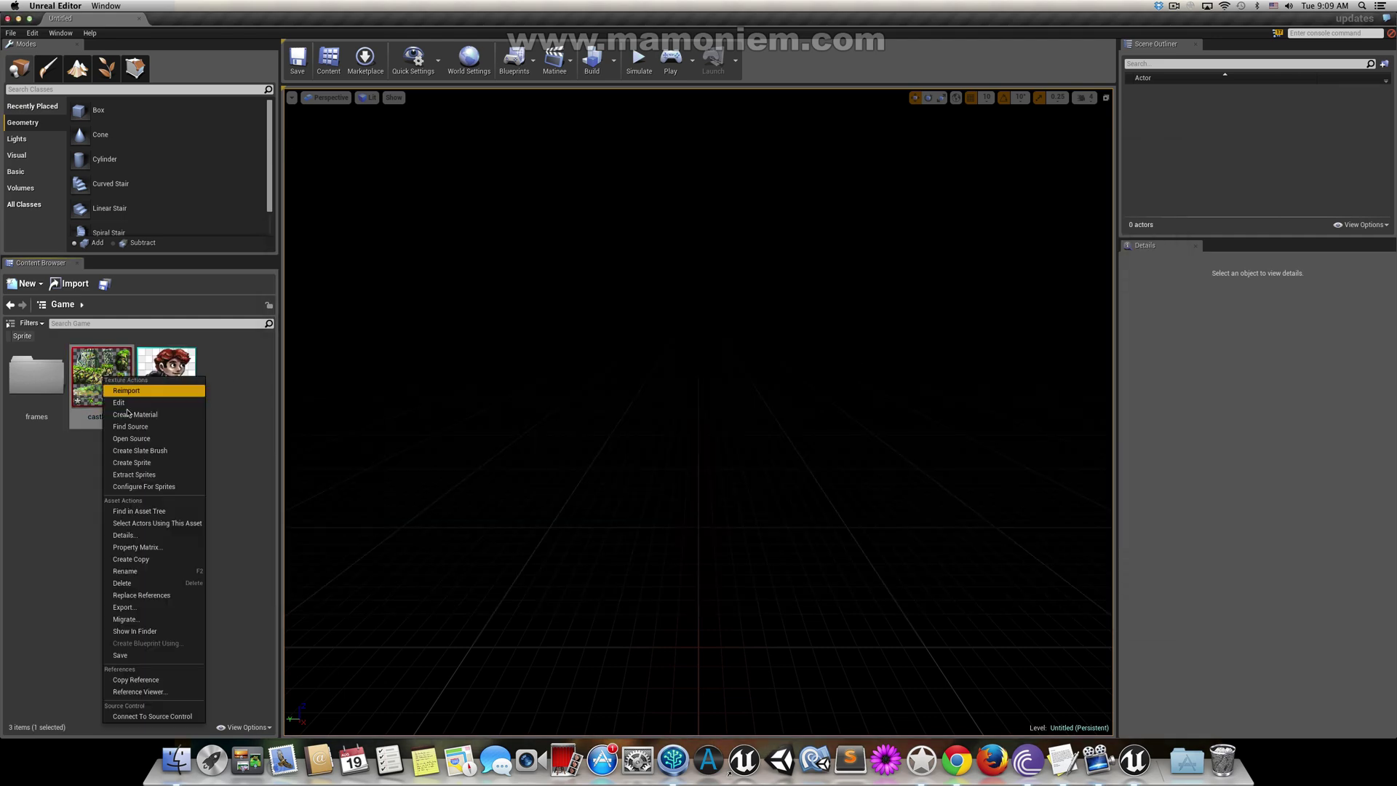
{"action": "left_click", "coordinate": [155, 464]}
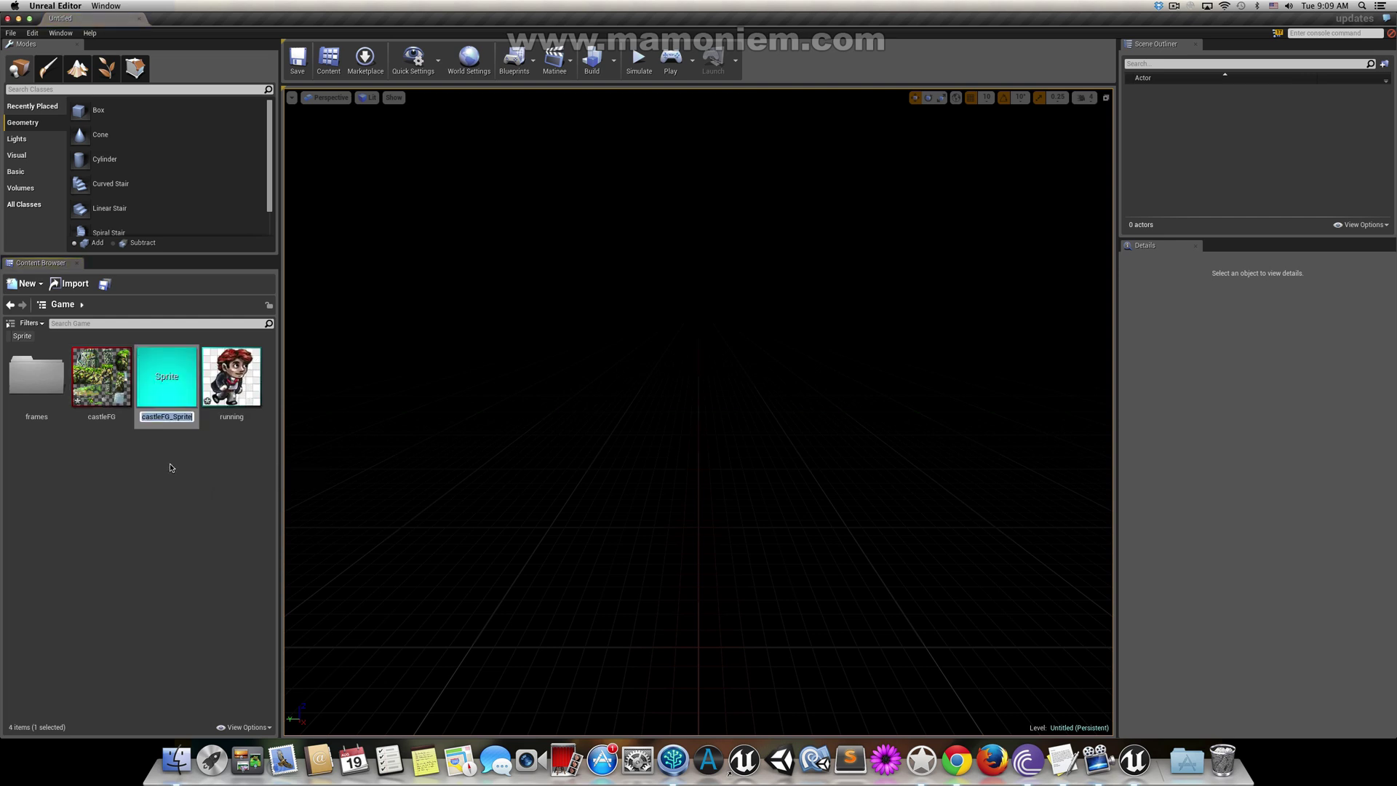
{"action": "type", "text": "castle"}
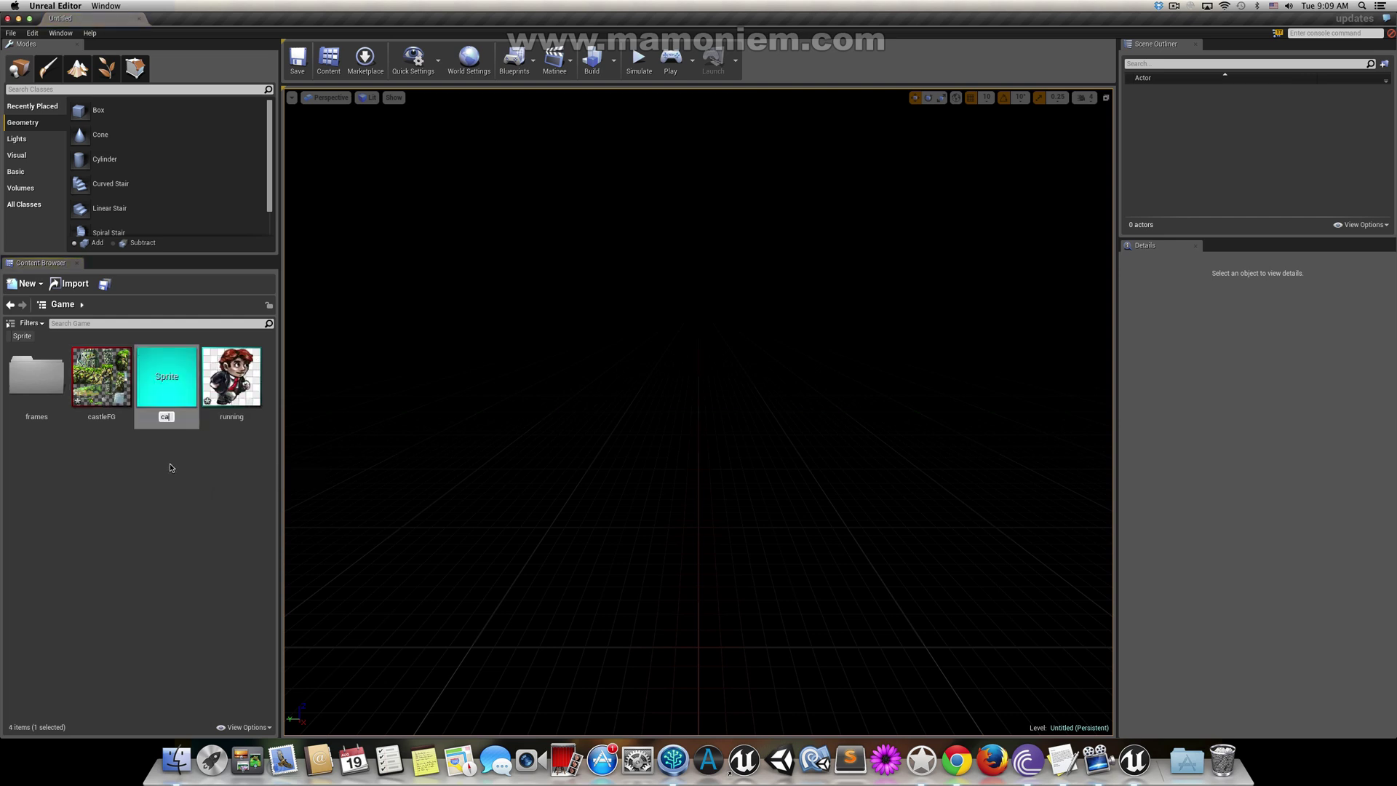
{"action": "key", "text": "Return"}
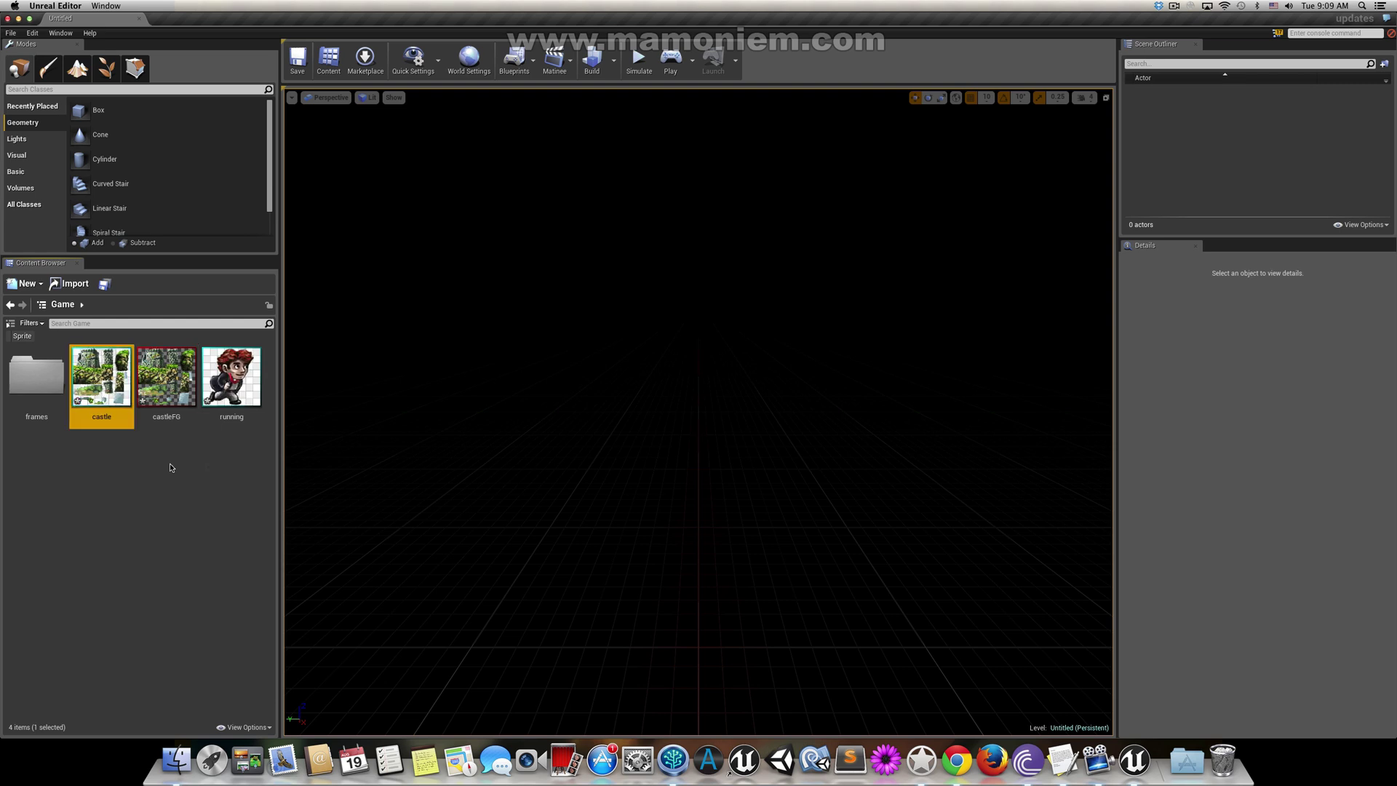
{"action": "double_click", "coordinate": [102, 371]}
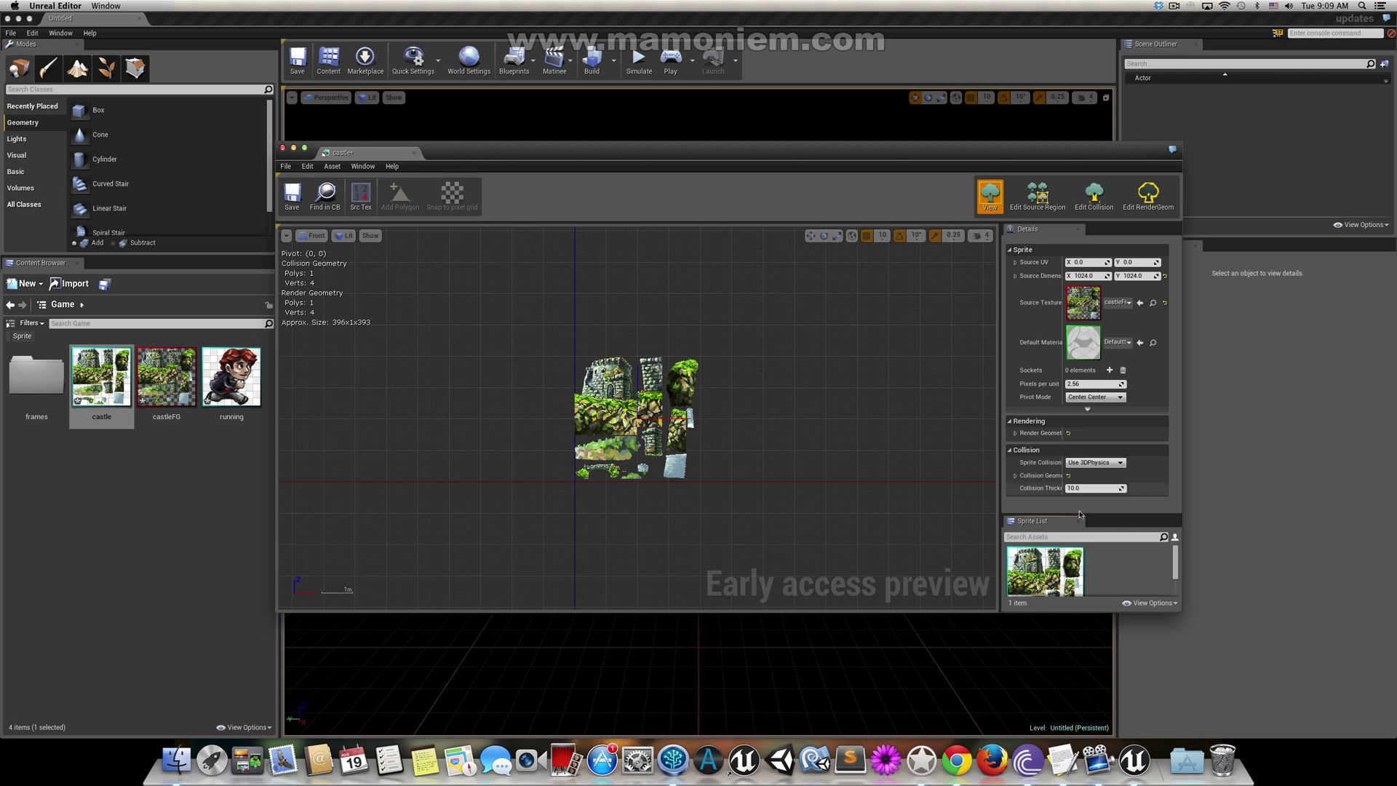
Step: Reset the castle sprite's Source UV X to 0 so it spans the whole castleFG texture
{"action": "scroll", "coordinate": [1168, 564], "scroll_direction": "down", "scroll_amount": 1}
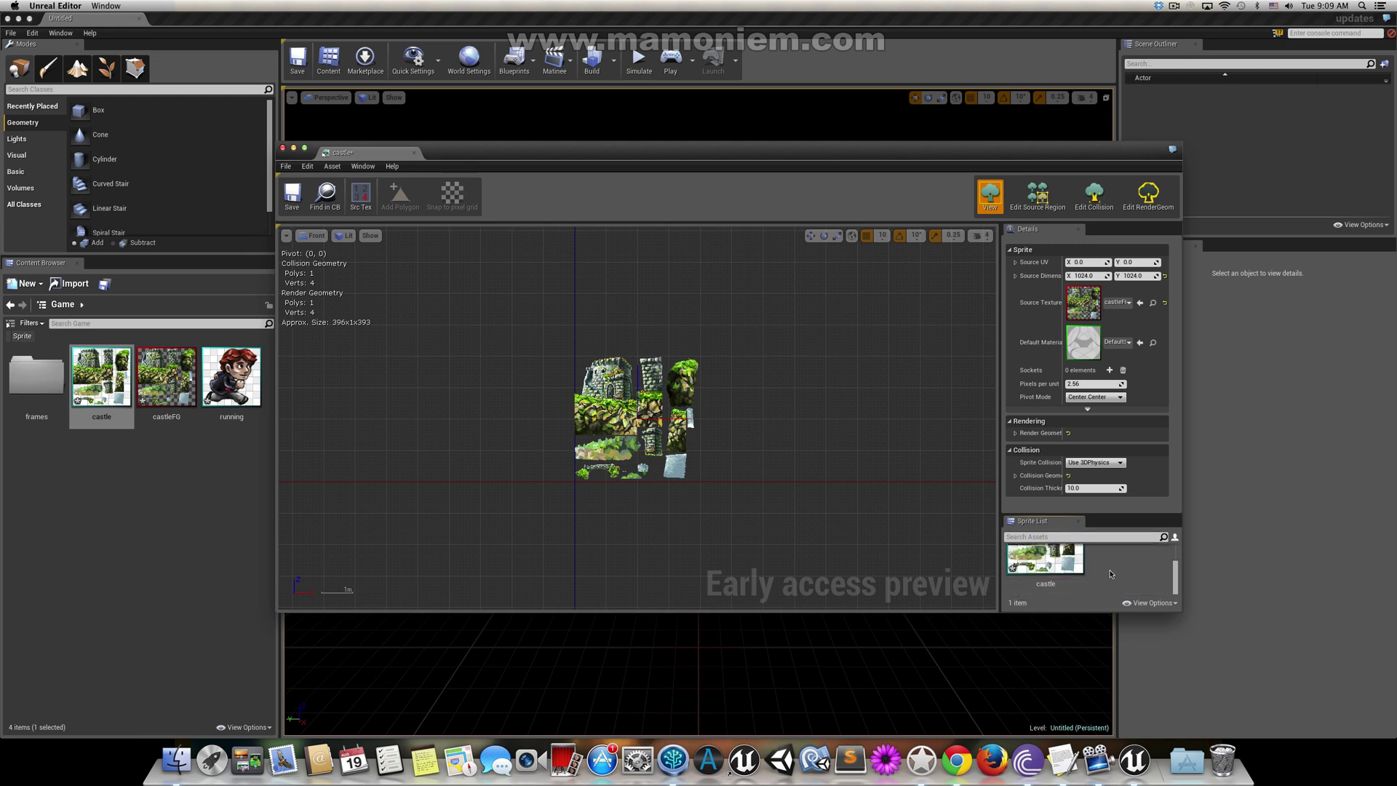
{"action": "mouse_move", "coordinate": [1046, 568]}
{"action": "right_click_drag", "start_coordinate": [748, 380], "coordinate": [750, 418]}
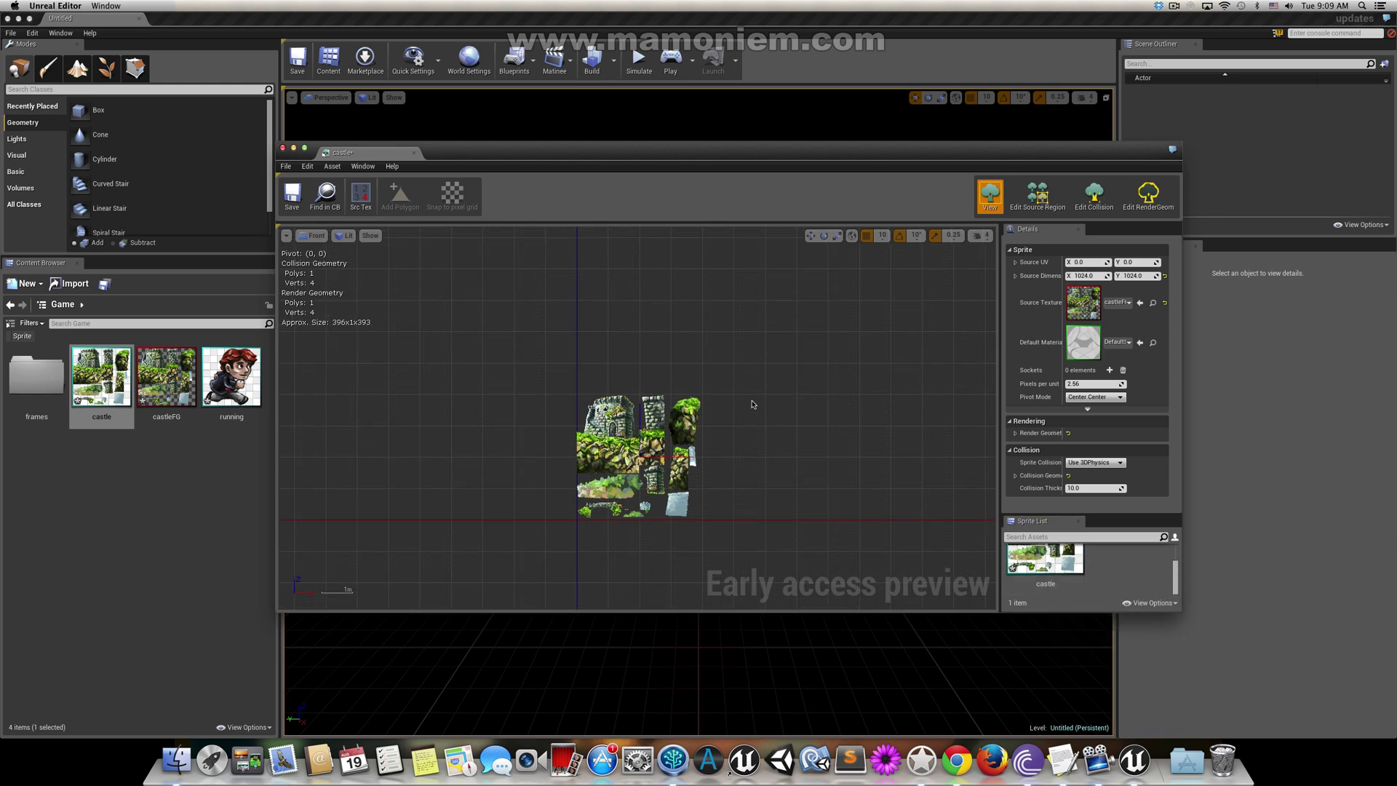
{"action": "scroll", "coordinate": [753, 404], "scroll_direction": "up", "scroll_amount": 1}
{"action": "scroll", "coordinate": [754, 406], "scroll_direction": "down", "scroll_amount": 2}
{"action": "scroll", "coordinate": [755, 409], "scroll_direction": "up", "scroll_amount": 4}
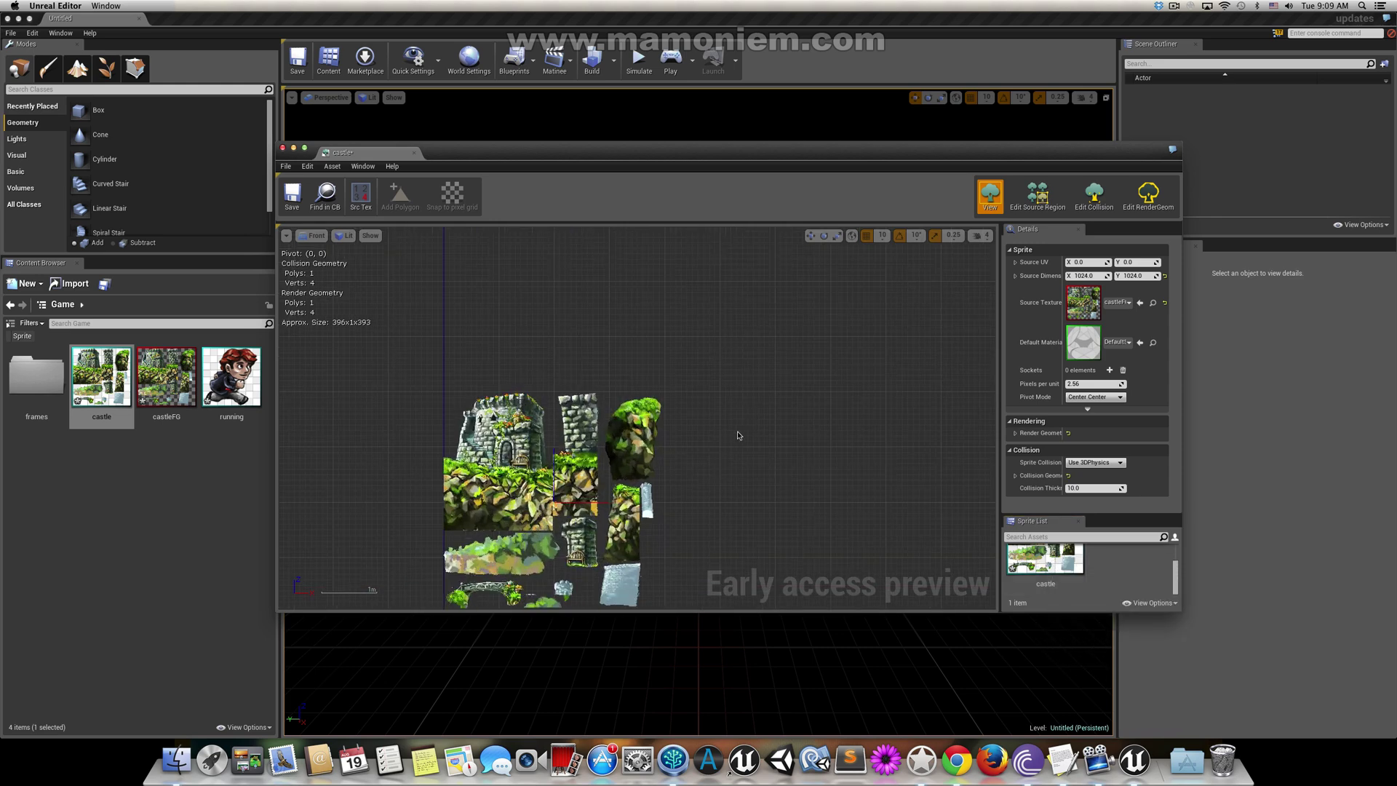
{"action": "right_click_drag", "start_coordinate": [738, 435], "coordinate": [779, 365]}
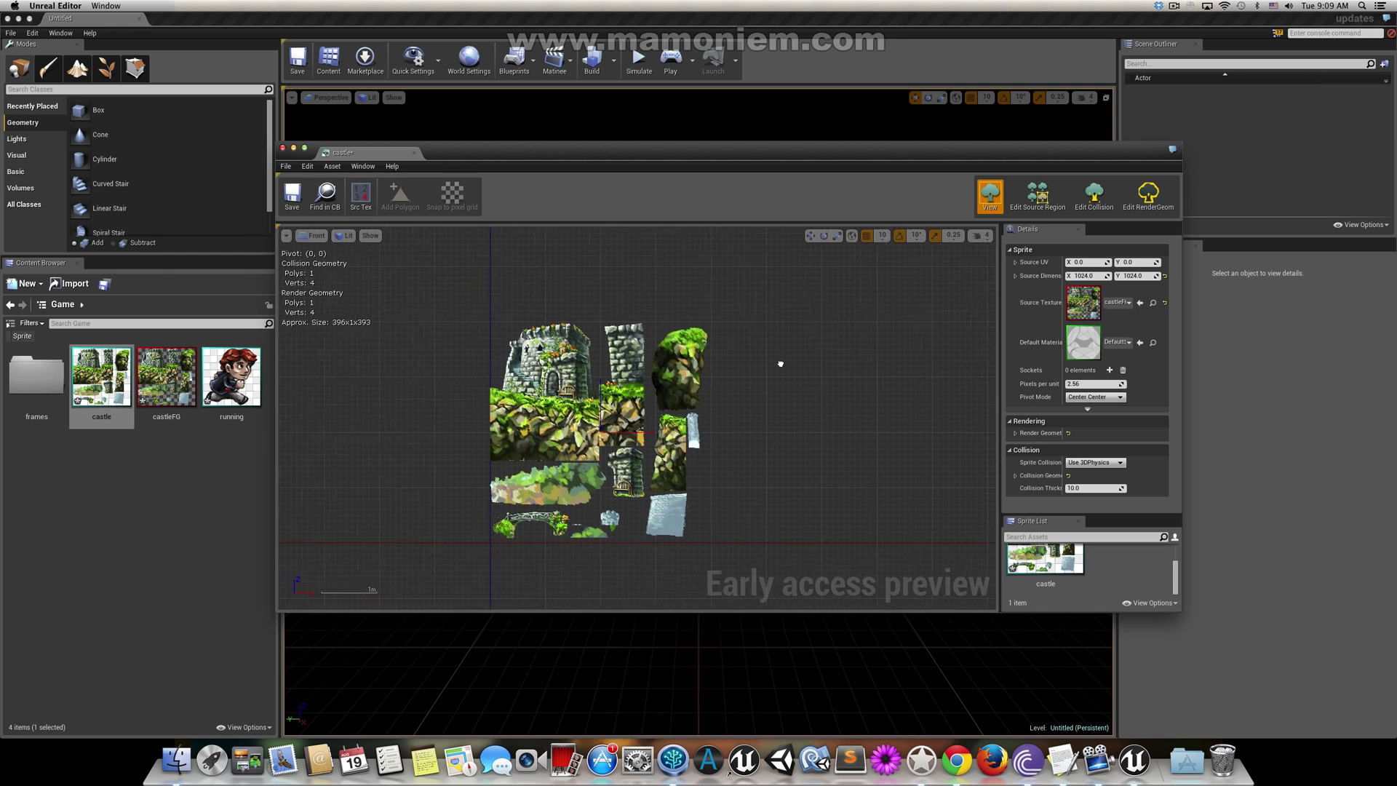
{"action": "mouse_move", "coordinate": [1091, 262]}
{"action": "left_mouse_down"}
{"action": "mouse_move", "coordinate": [1281, 263]}
{"action": "mouse_move", "coordinate": [1090, 264]}
{"action": "left_mouse_up"}
{"action": "left_click", "coordinate": [1090, 263]}
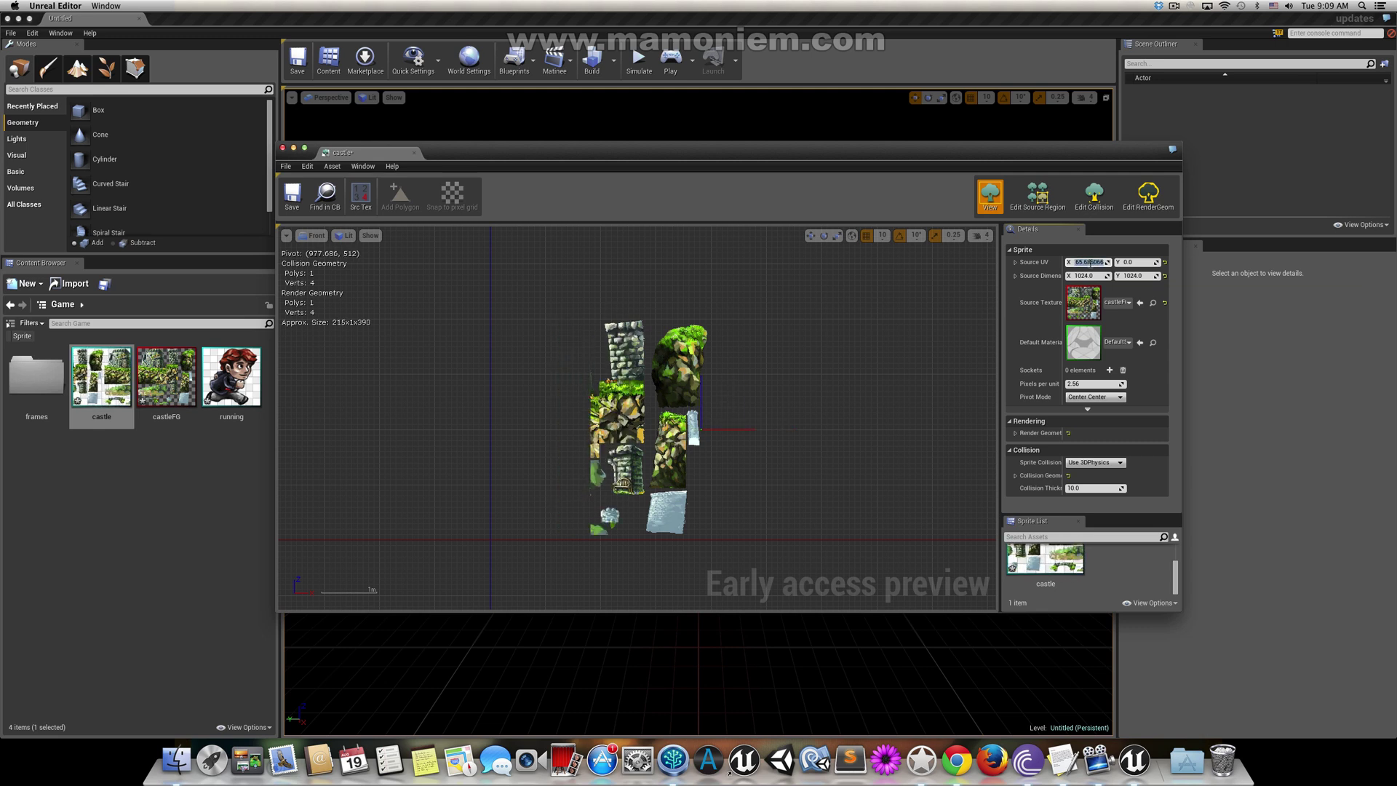
{"action": "type", "text": "0"}
{"action": "key", "text": "Return"}
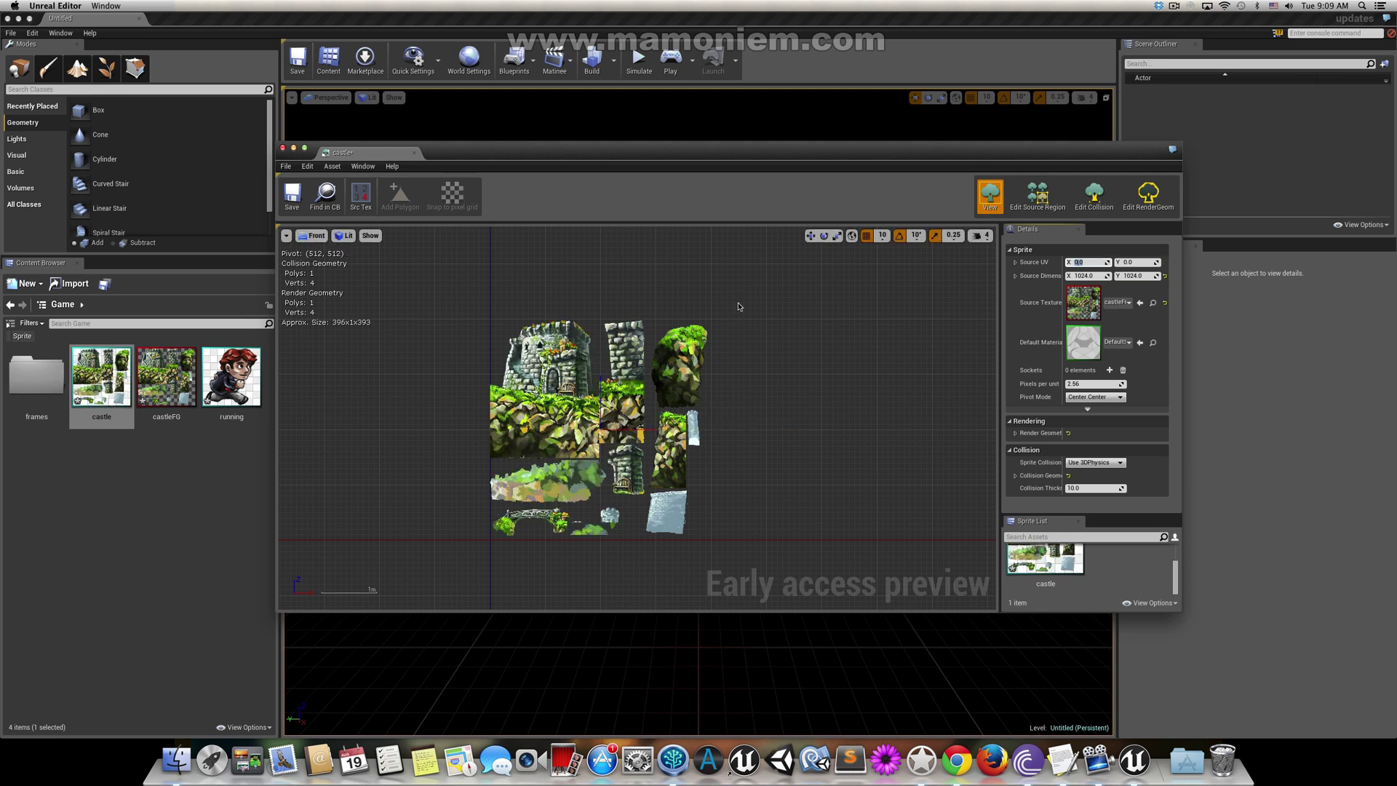
Step: Crop the castle sprite's source region to the 504×644 tower by pulling in its right and bottom edges, then save
{"action": "left_click", "coordinate": [1042, 197]}
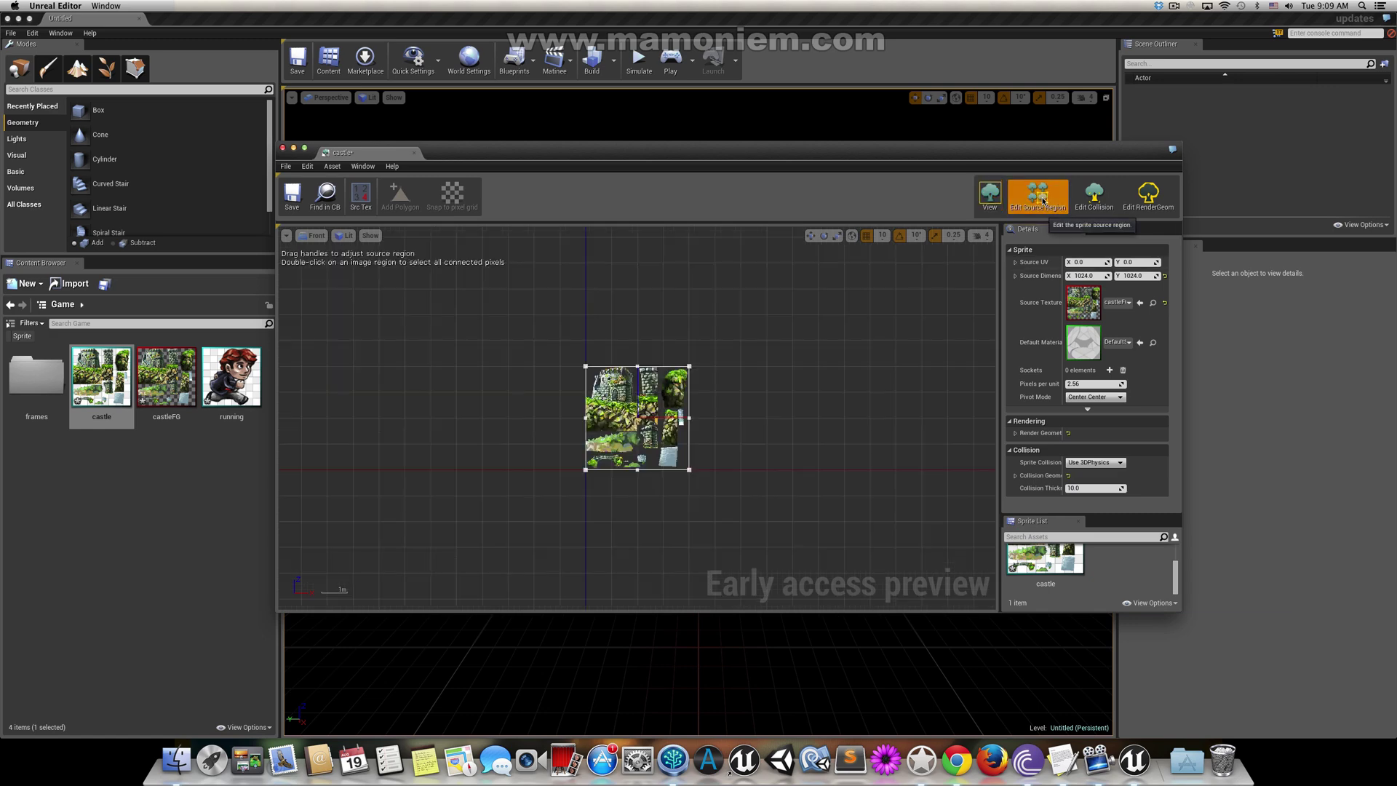
{"action": "scroll", "coordinate": [728, 364], "scroll_direction": "down", "scroll_amount": 3}
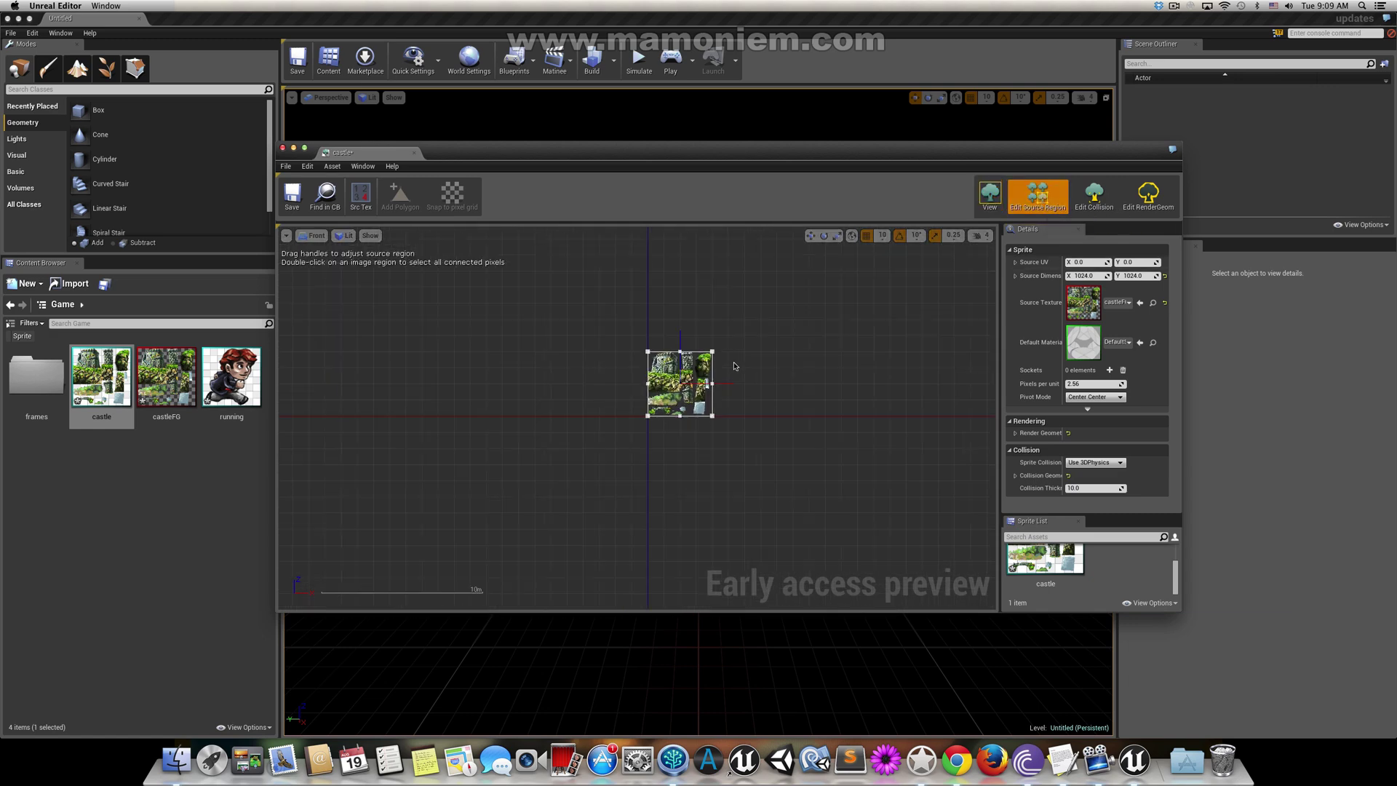
{"action": "scroll", "coordinate": [736, 368], "scroll_direction": "up", "scroll_amount": 5}
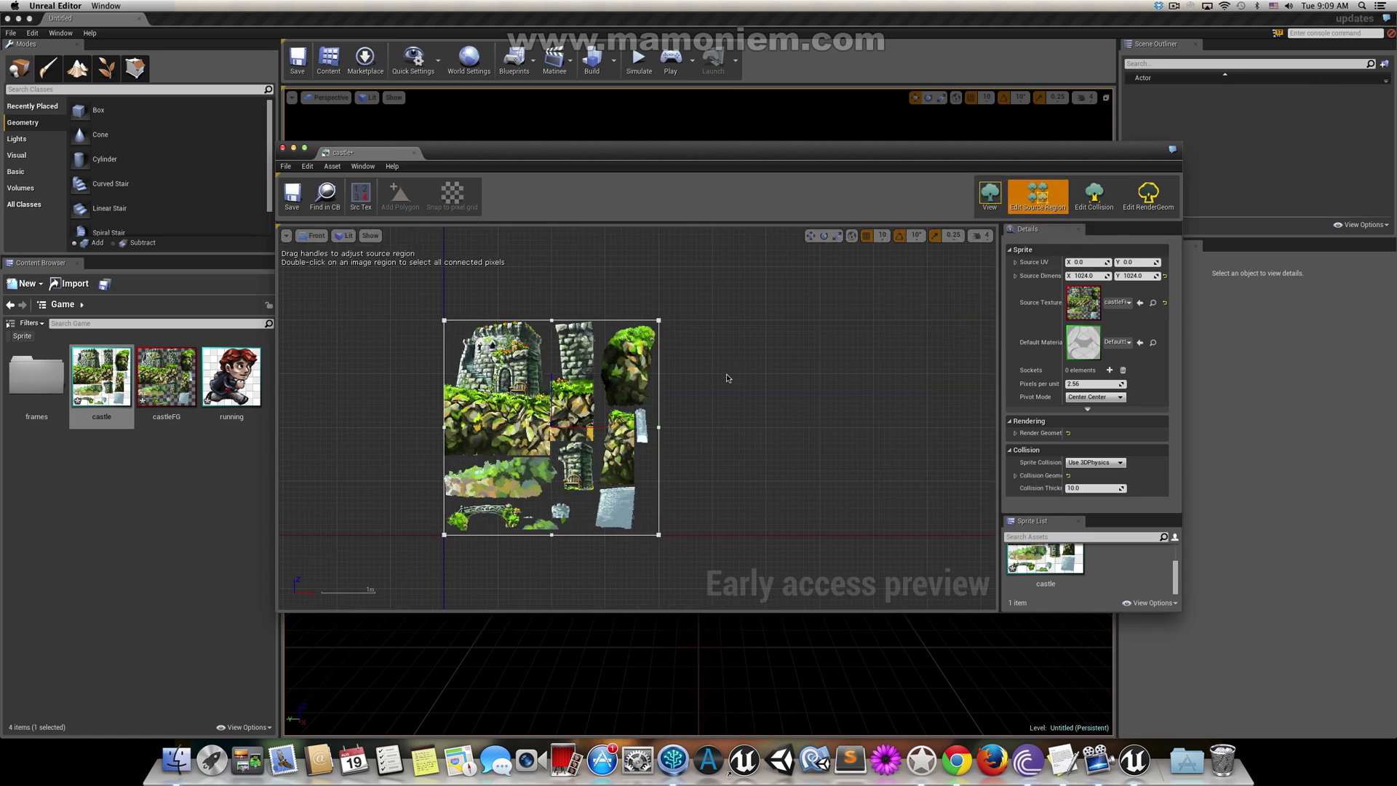
{"action": "right_click_drag", "start_coordinate": [731, 372], "coordinate": [811, 376]}
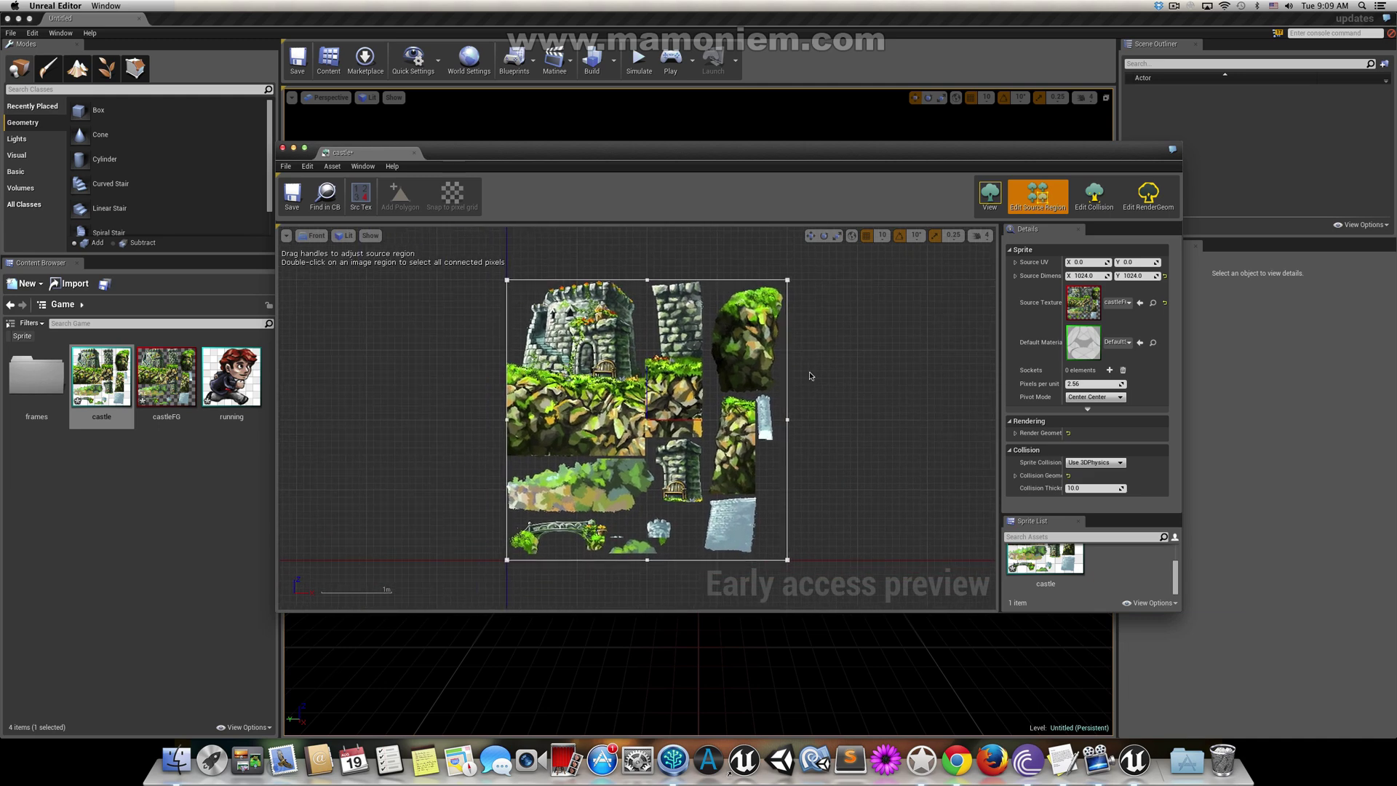
{"action": "left_click", "coordinate": [788, 420]}
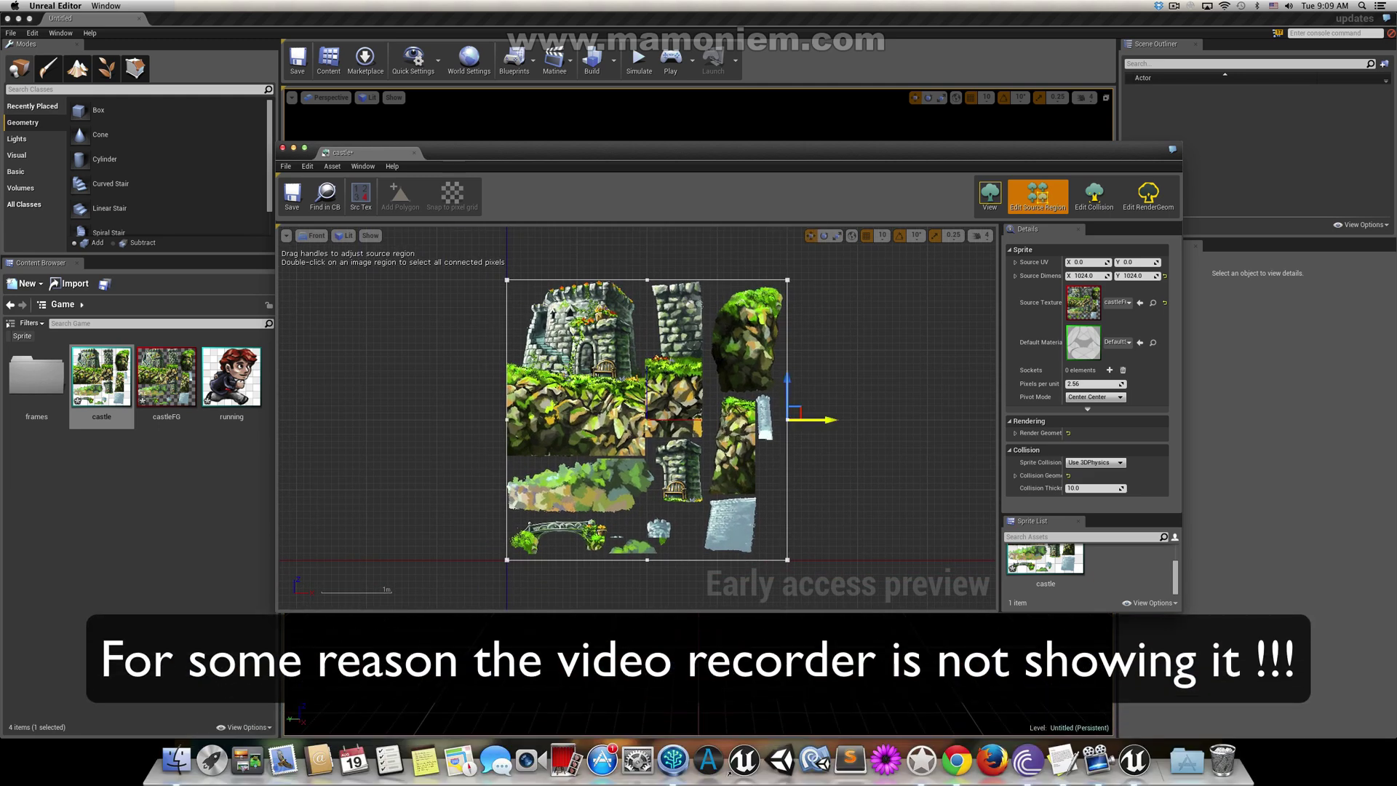
{"action": "left_click_drag", "start_coordinate": [789, 421], "coordinate": [645, 421]}
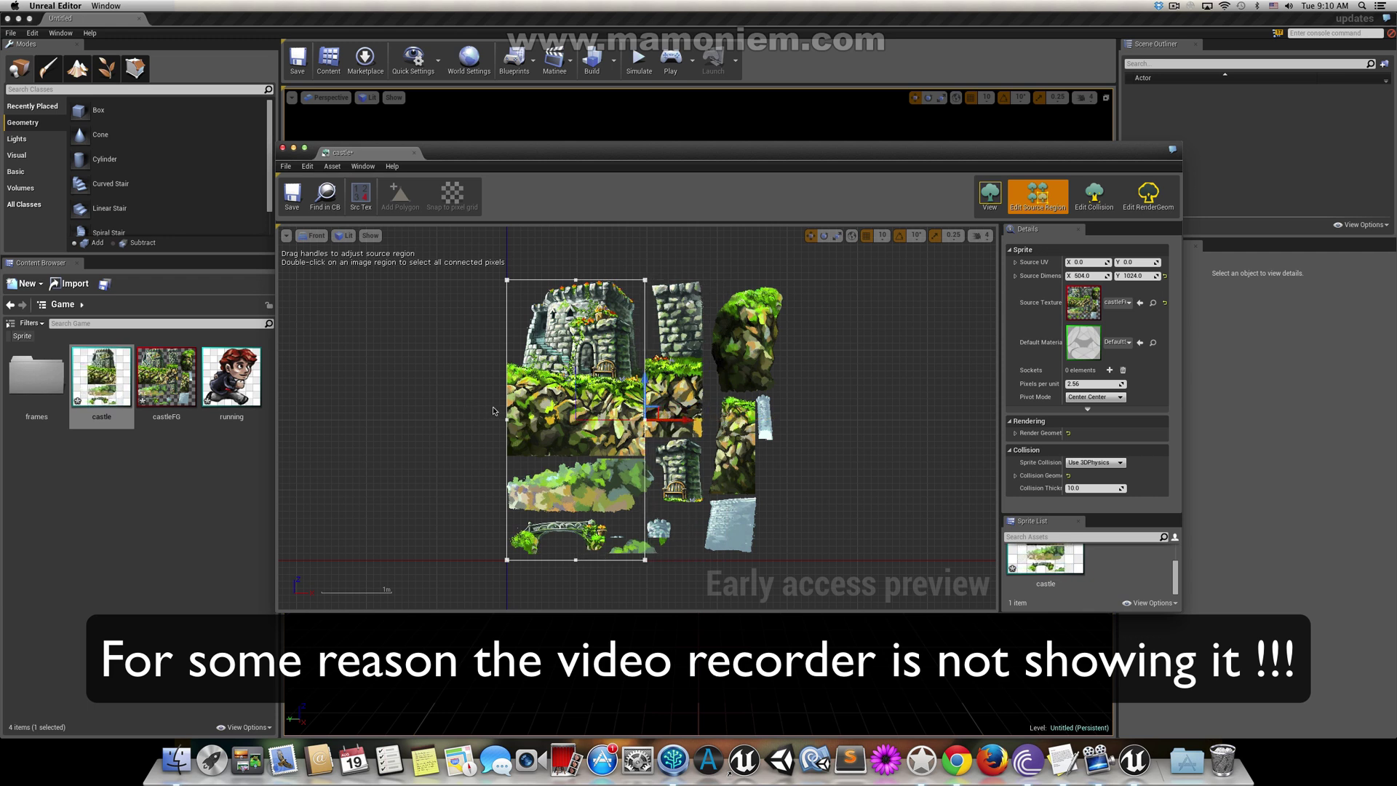
{"action": "left_click", "coordinate": [576, 562]}
{"action": "left_click_drag", "start_coordinate": [579, 492], "coordinate": [576, 425]}
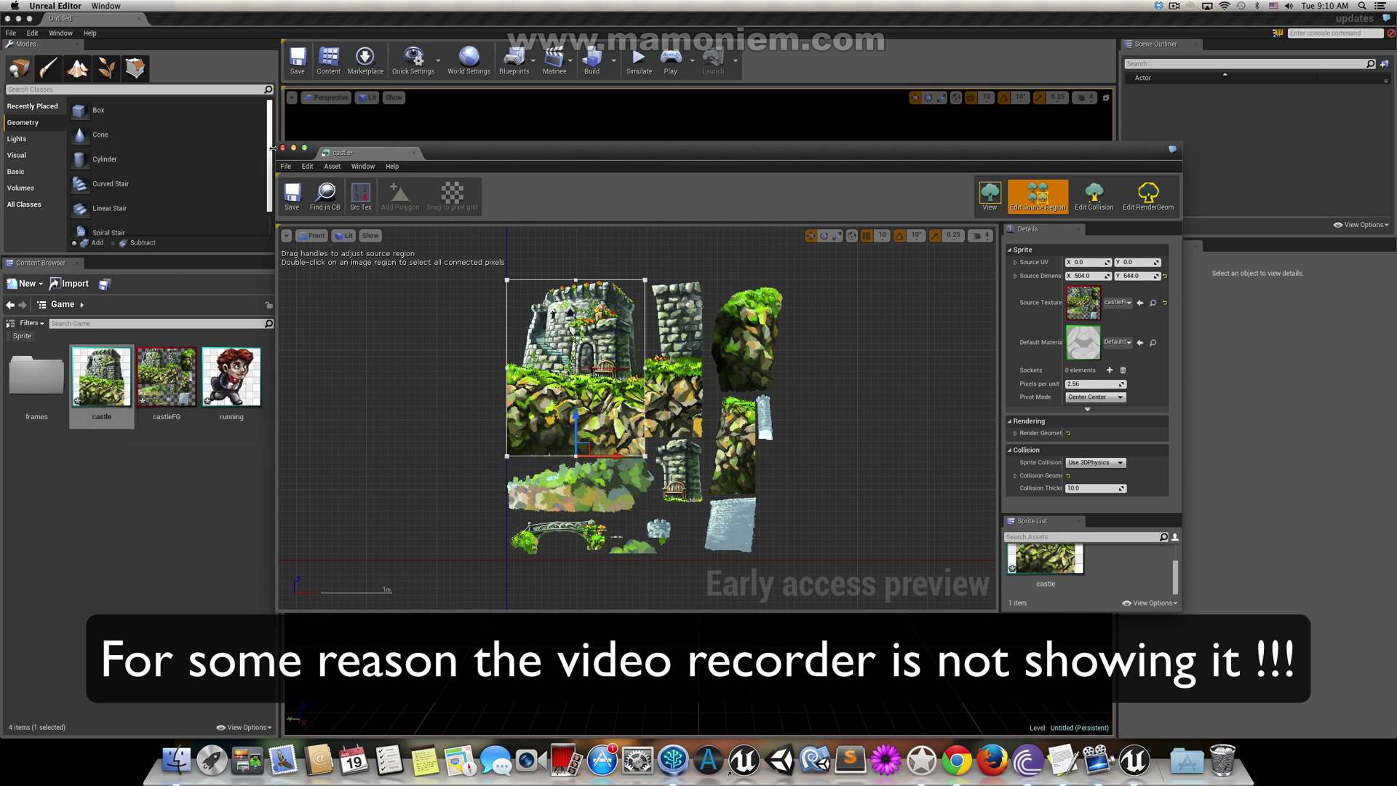
{"action": "left_click", "coordinate": [292, 195]}
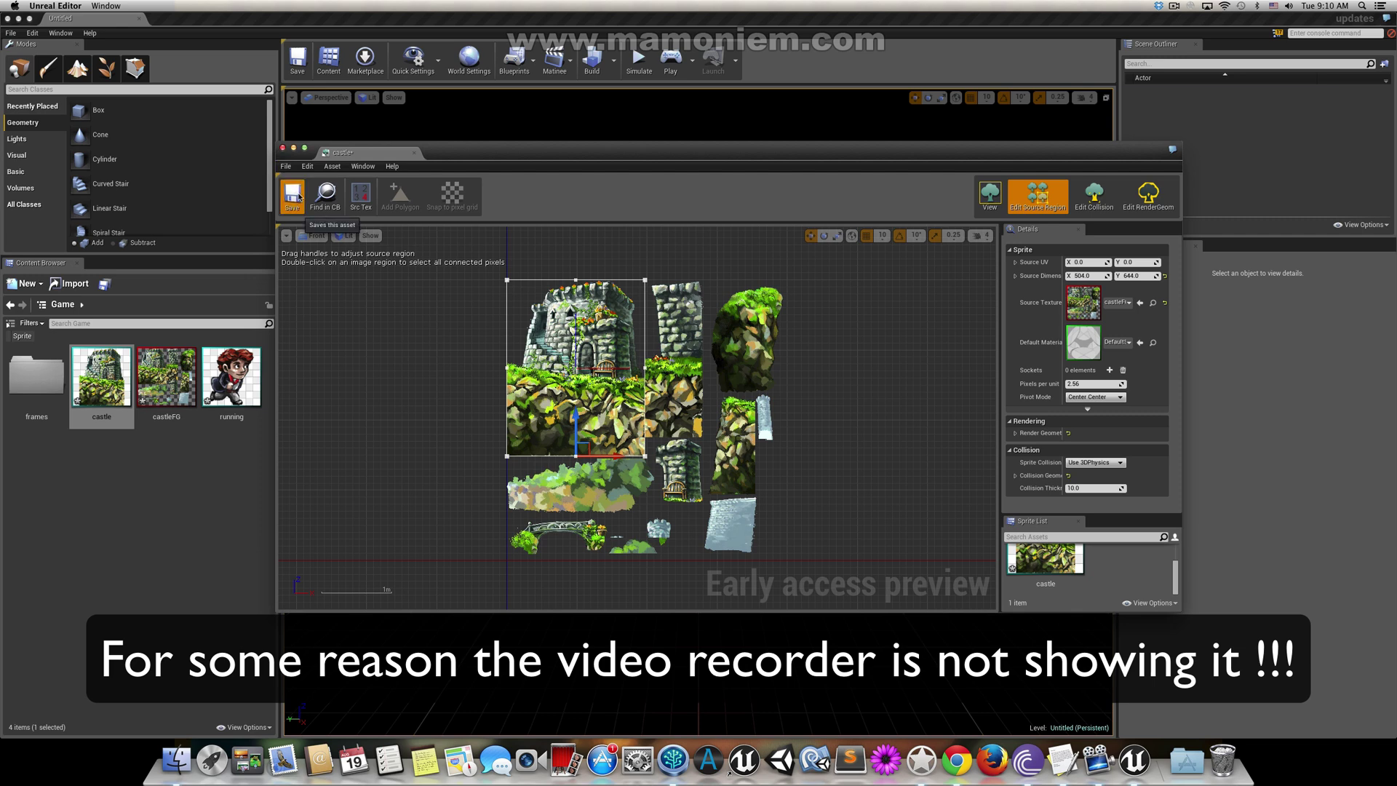
{"action": "left_click", "coordinate": [284, 148]}
Step: Drop the castle sprite into the level, frame it with F, and restore the sprite editor
{"action": "left_click_drag", "start_coordinate": [102, 376], "coordinate": [758, 575]}
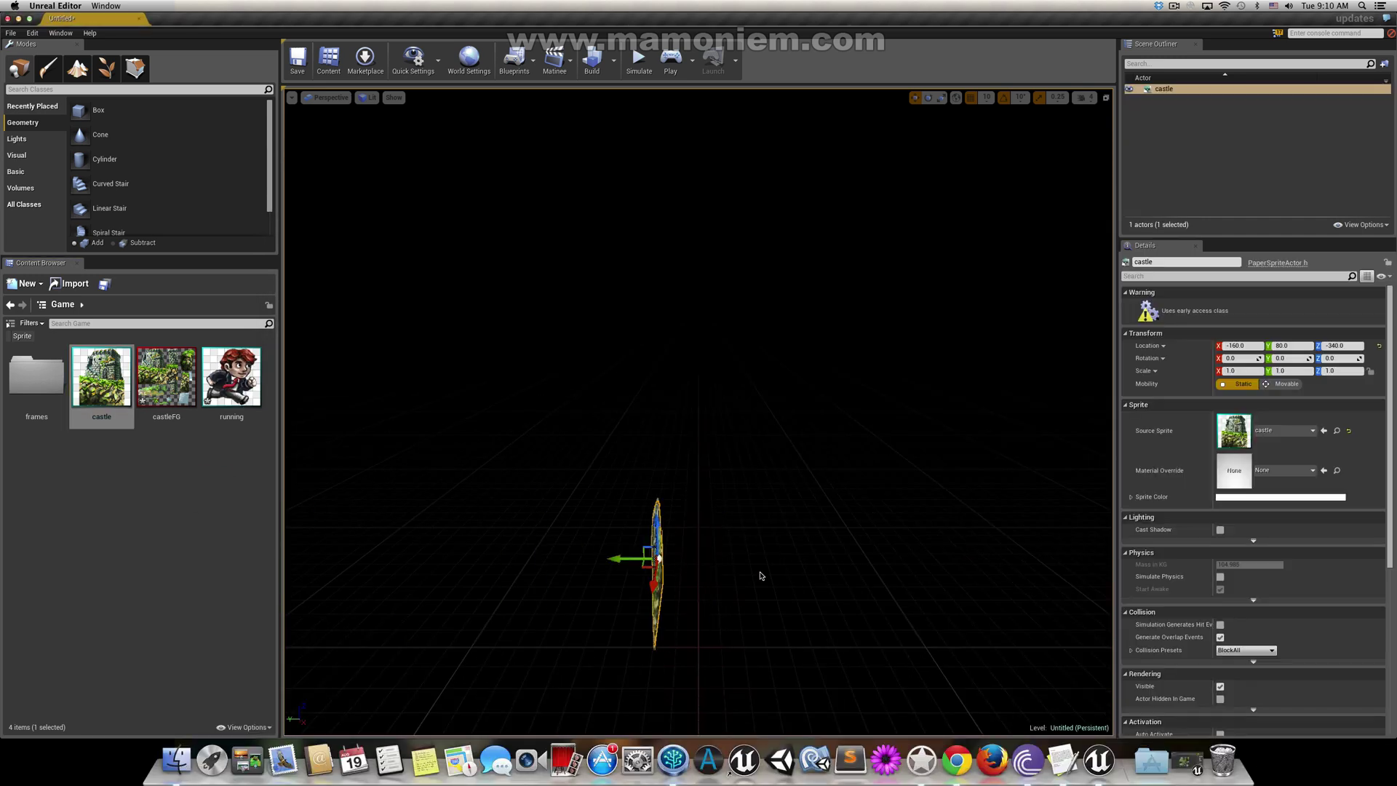
{"action": "right_click_drag", "start_coordinate": [758, 574], "coordinate": [713, 590]}
{"action": "key", "text": "f"}
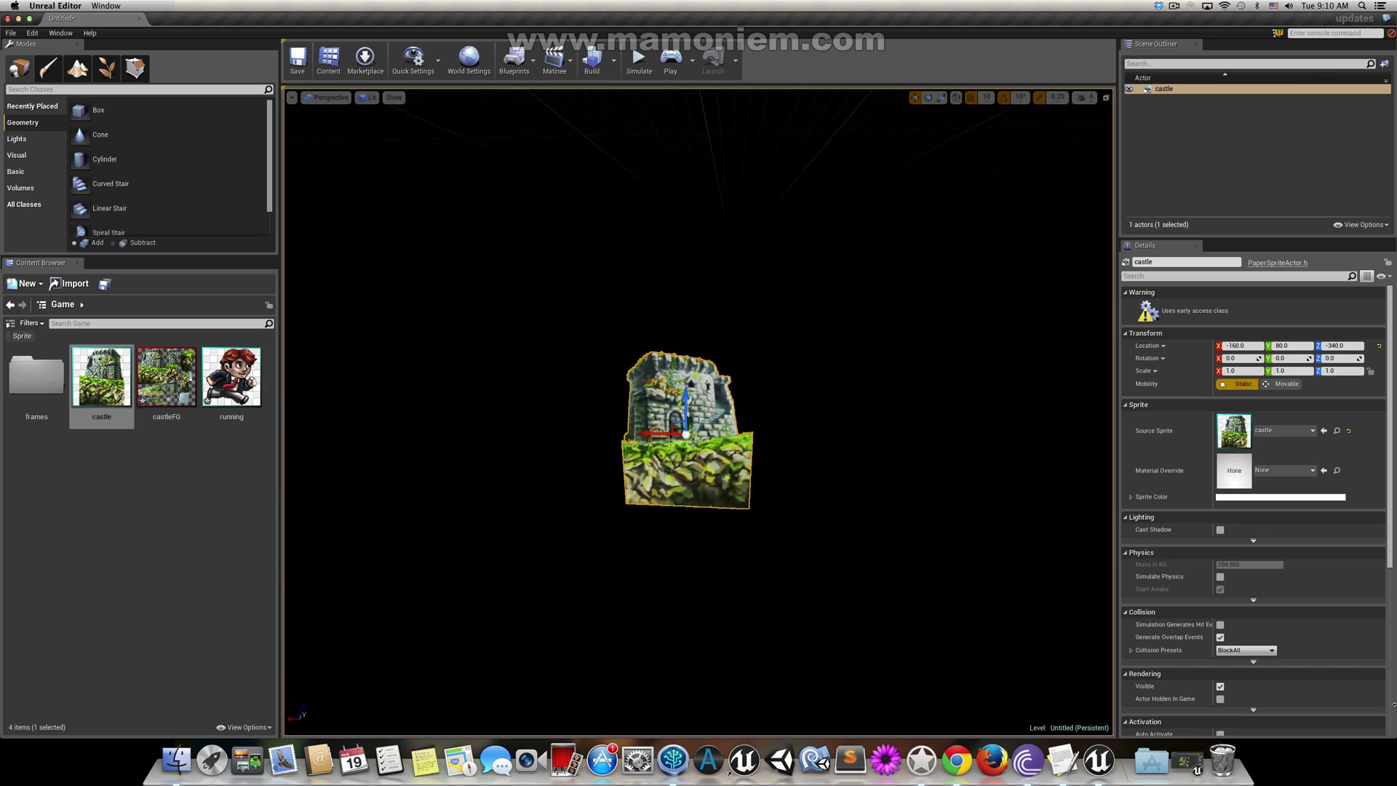
{"action": "left_click", "coordinate": [1188, 760]}
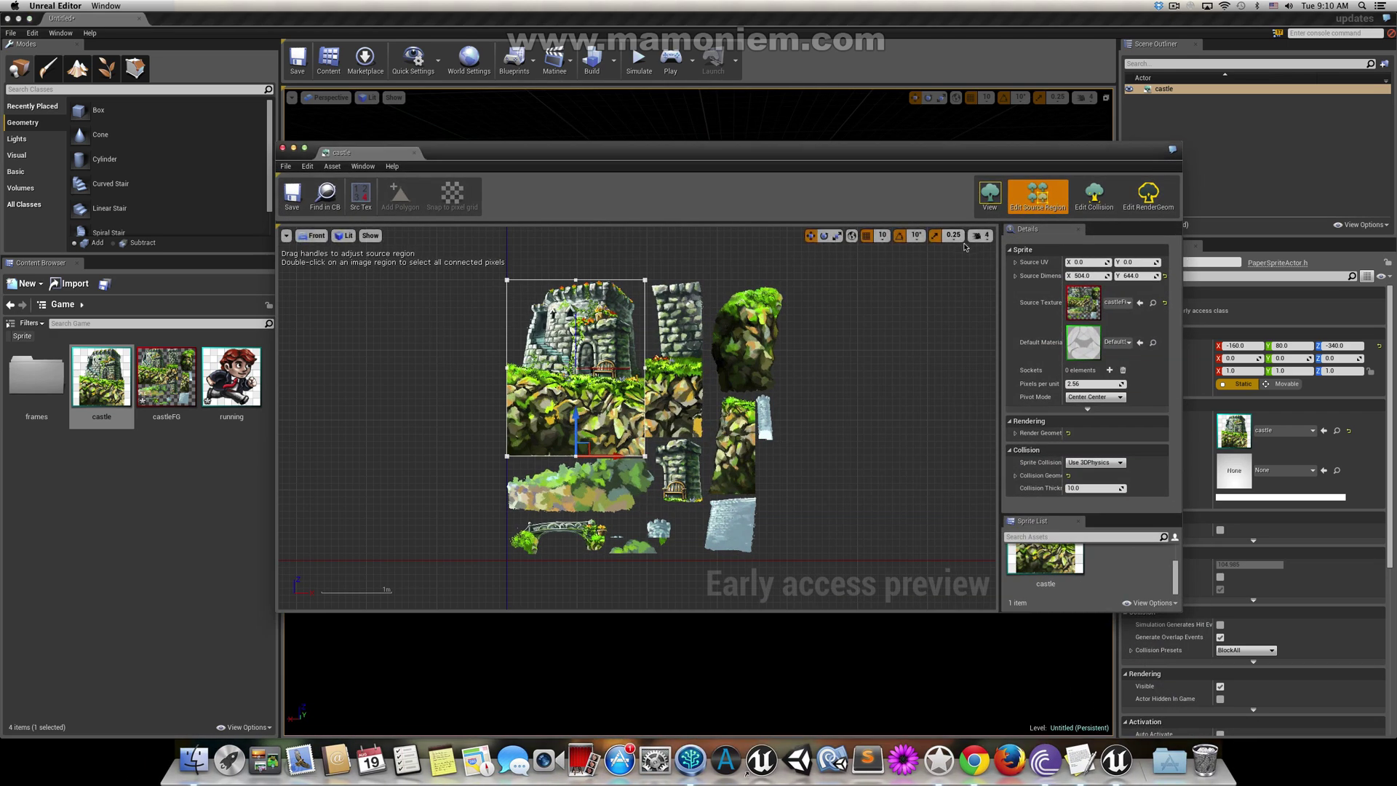
Step: Take a quick look at the castle sprite's collision geometry
{"action": "left_click", "coordinate": [1094, 195]}
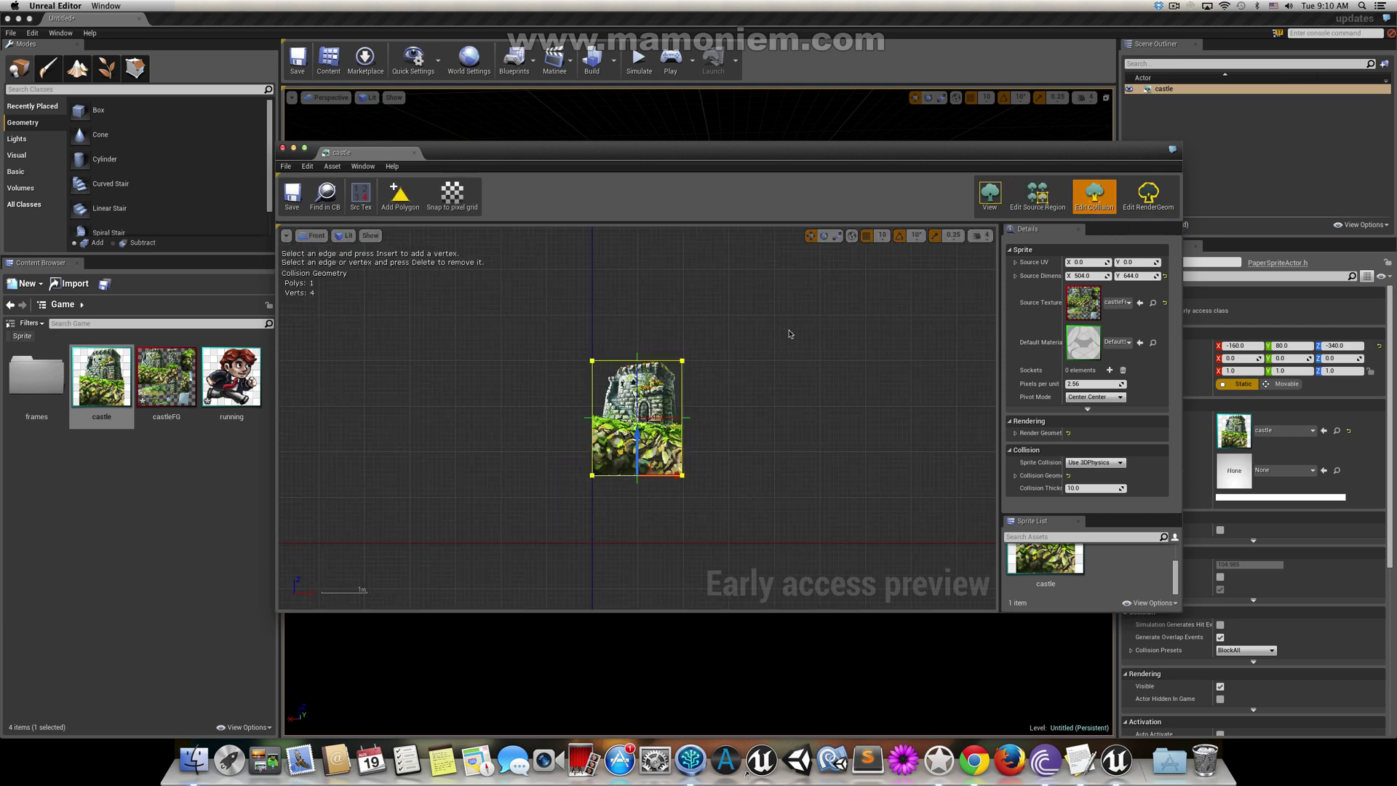
{"action": "right_click_drag", "start_coordinate": [725, 445], "coordinate": [733, 429]}
{"action": "scroll", "coordinate": [734, 429], "scroll_direction": "up", "scroll_amount": 3}
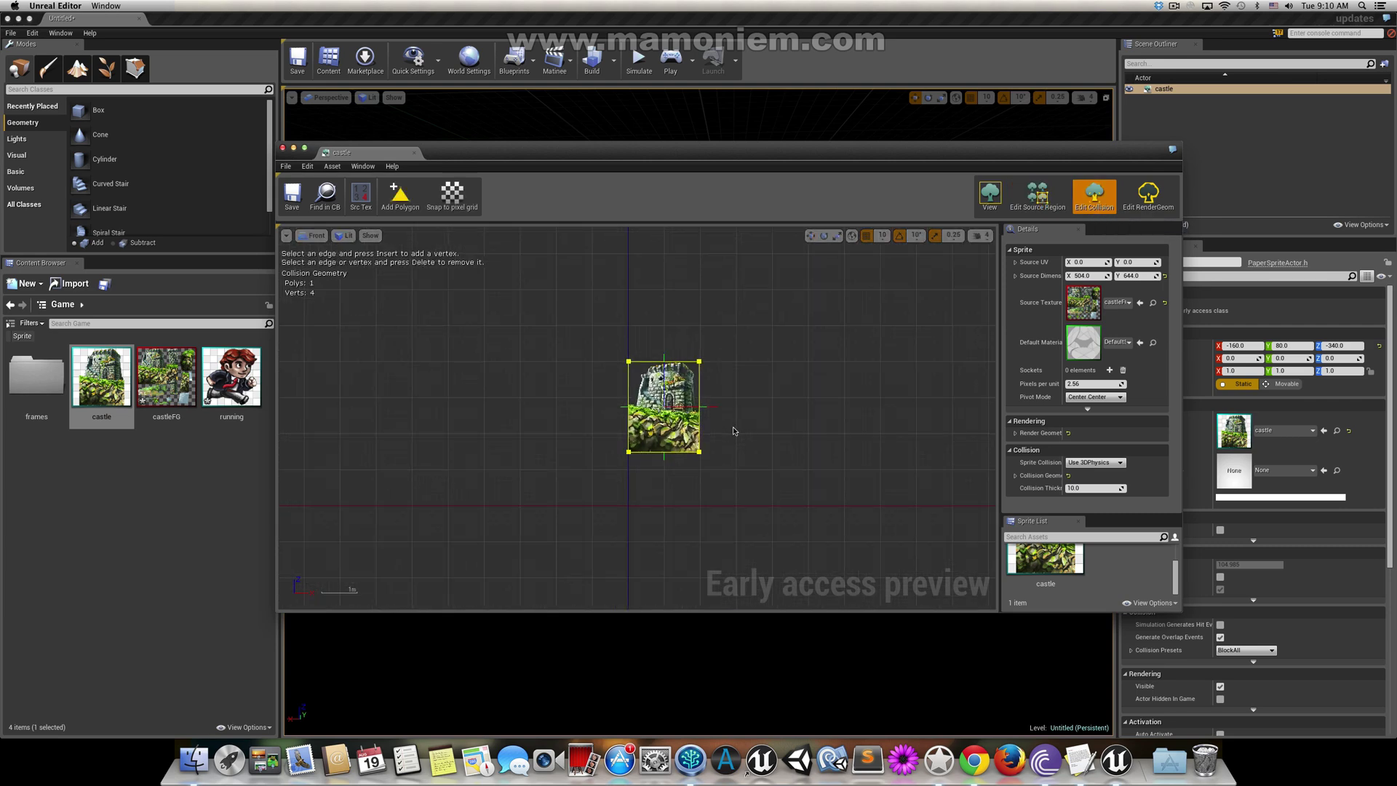
Step: Nudge the source region's top edge down and back to the texture top, keeping 504×644
{"action": "left_click", "coordinate": [1036, 197]}
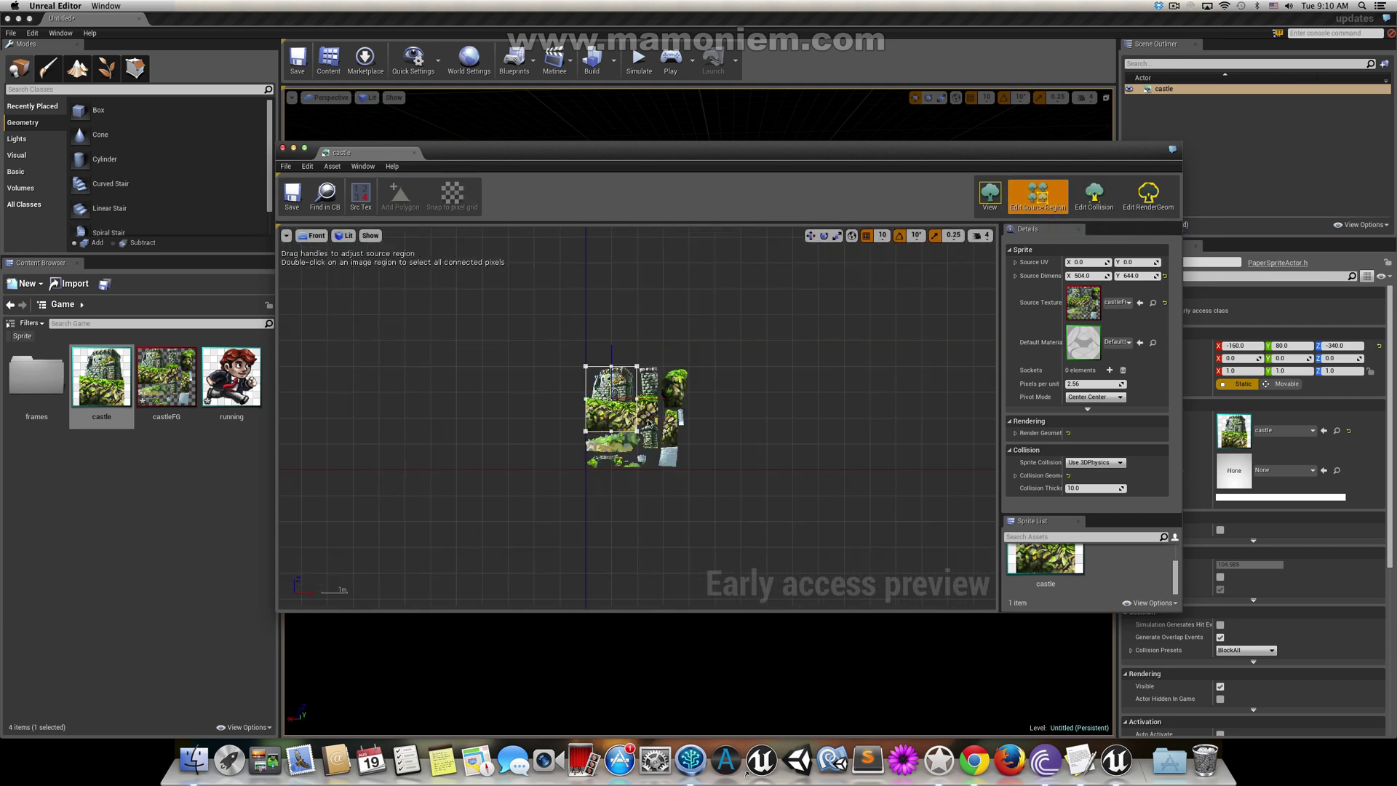
{"action": "scroll", "coordinate": [801, 400], "scroll_direction": "down", "scroll_amount": 3}
{"action": "scroll", "coordinate": [803, 407], "scroll_direction": "up", "scroll_amount": 6}
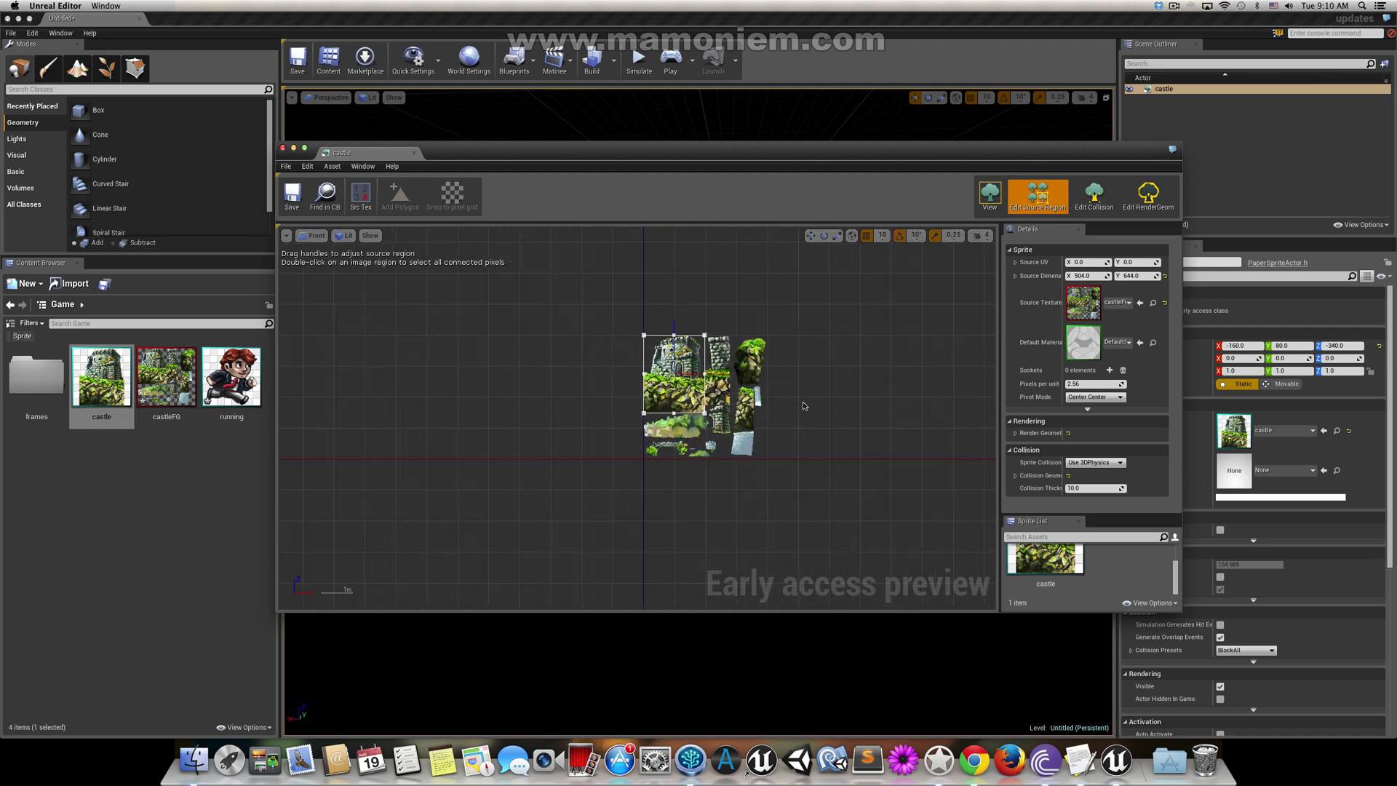
{"action": "right_click_drag", "start_coordinate": [633, 327], "coordinate": [765, 426]}
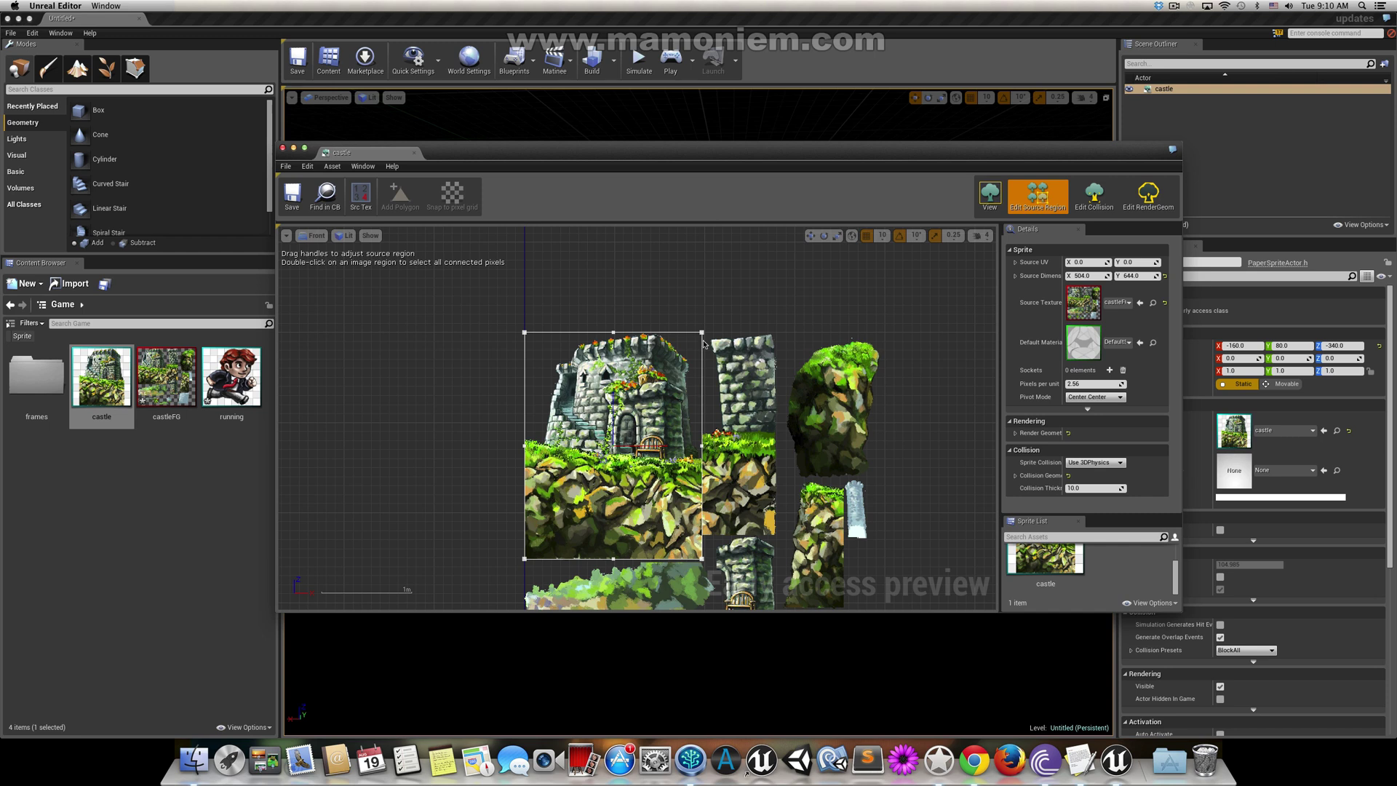
{"action": "left_click", "coordinate": [614, 334]}
{"action": "left_click_drag", "start_coordinate": [614, 306], "coordinate": [613, 312]}
{"action": "left_click_drag", "start_coordinate": [613, 252], "coordinate": [613, 254]}
{"action": "left_click", "coordinate": [658, 300]}
{"action": "left_click", "coordinate": [613, 333]}
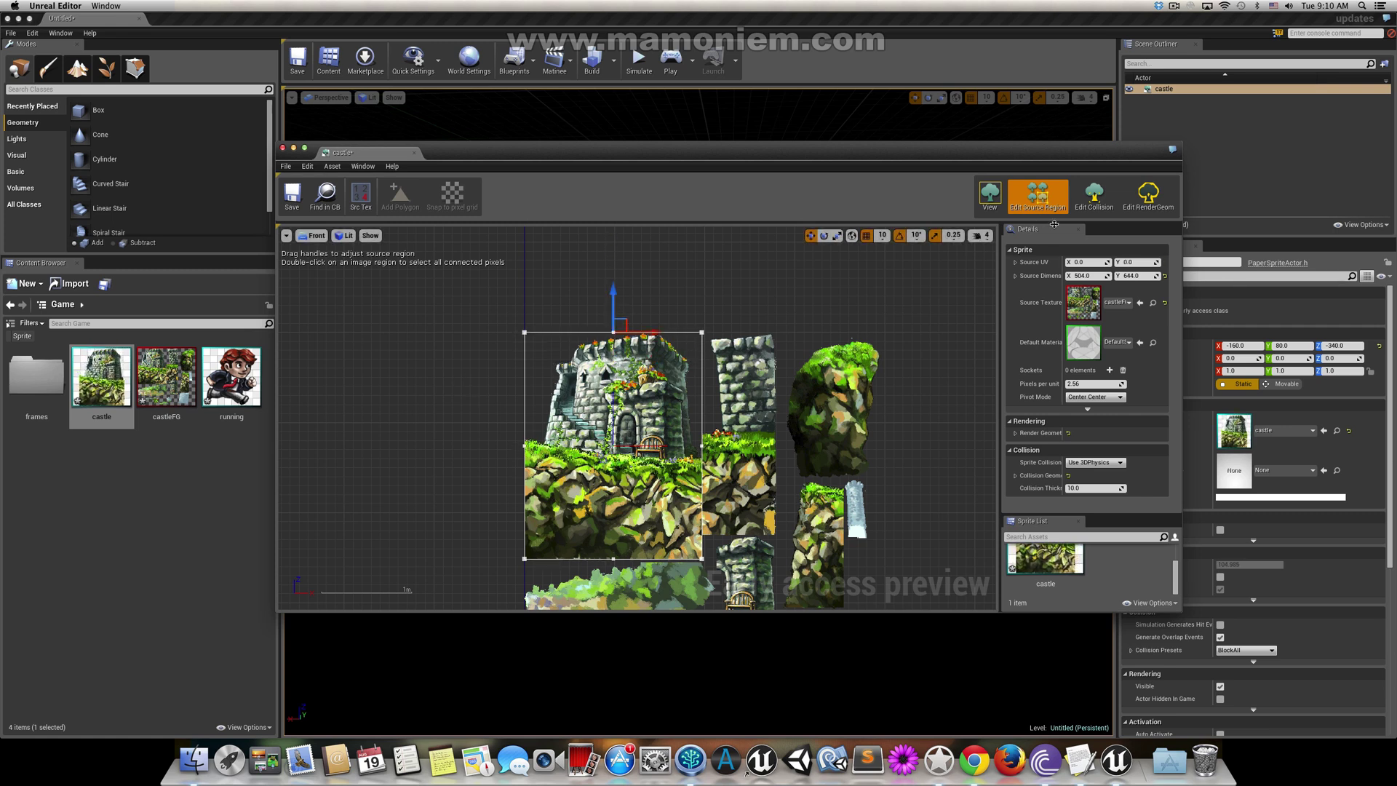
Step: Try moving the bottom-right and top-right collision corners, undoing each change with Cmd+Z
{"action": "left_click", "coordinate": [1091, 202]}
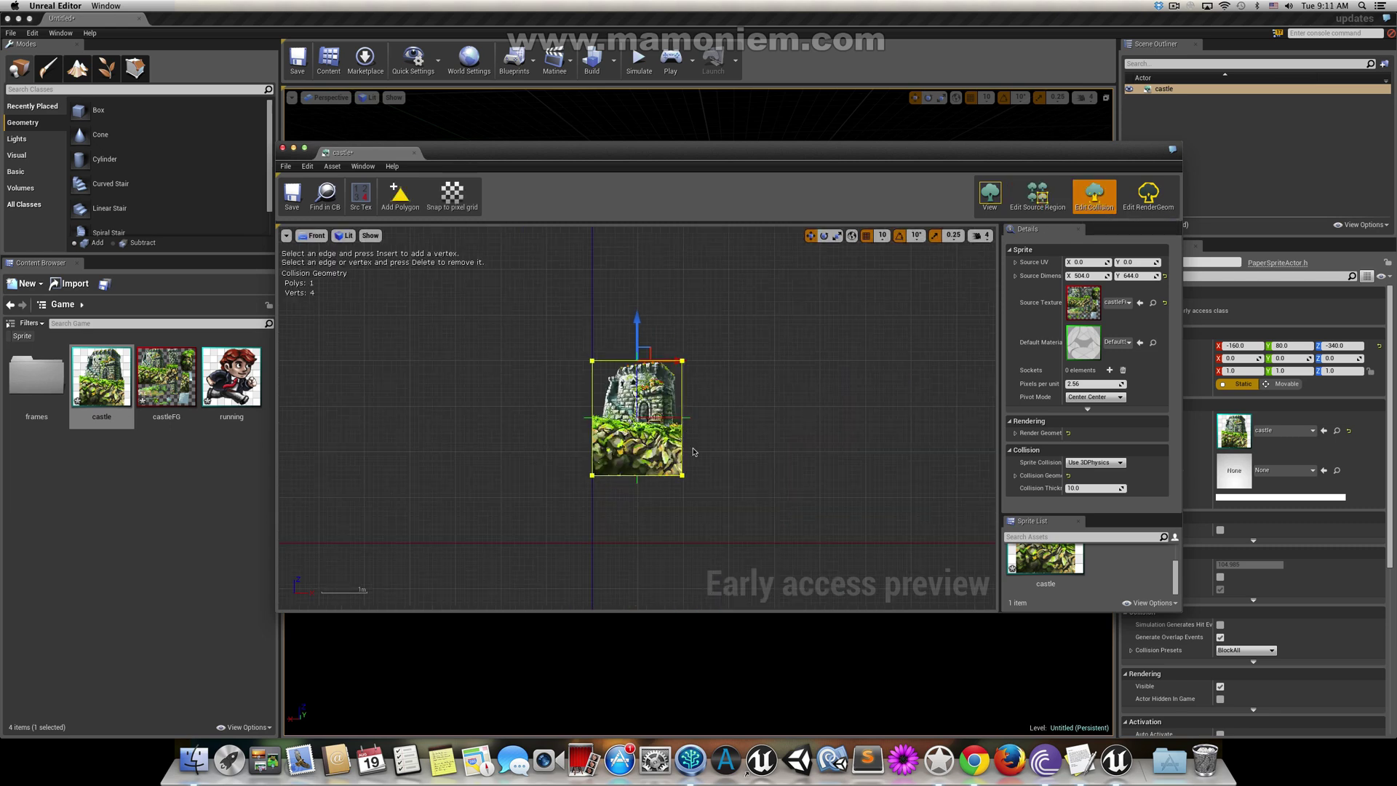
{"action": "scroll", "coordinate": [693, 452], "scroll_direction": "up", "scroll_amount": 5}
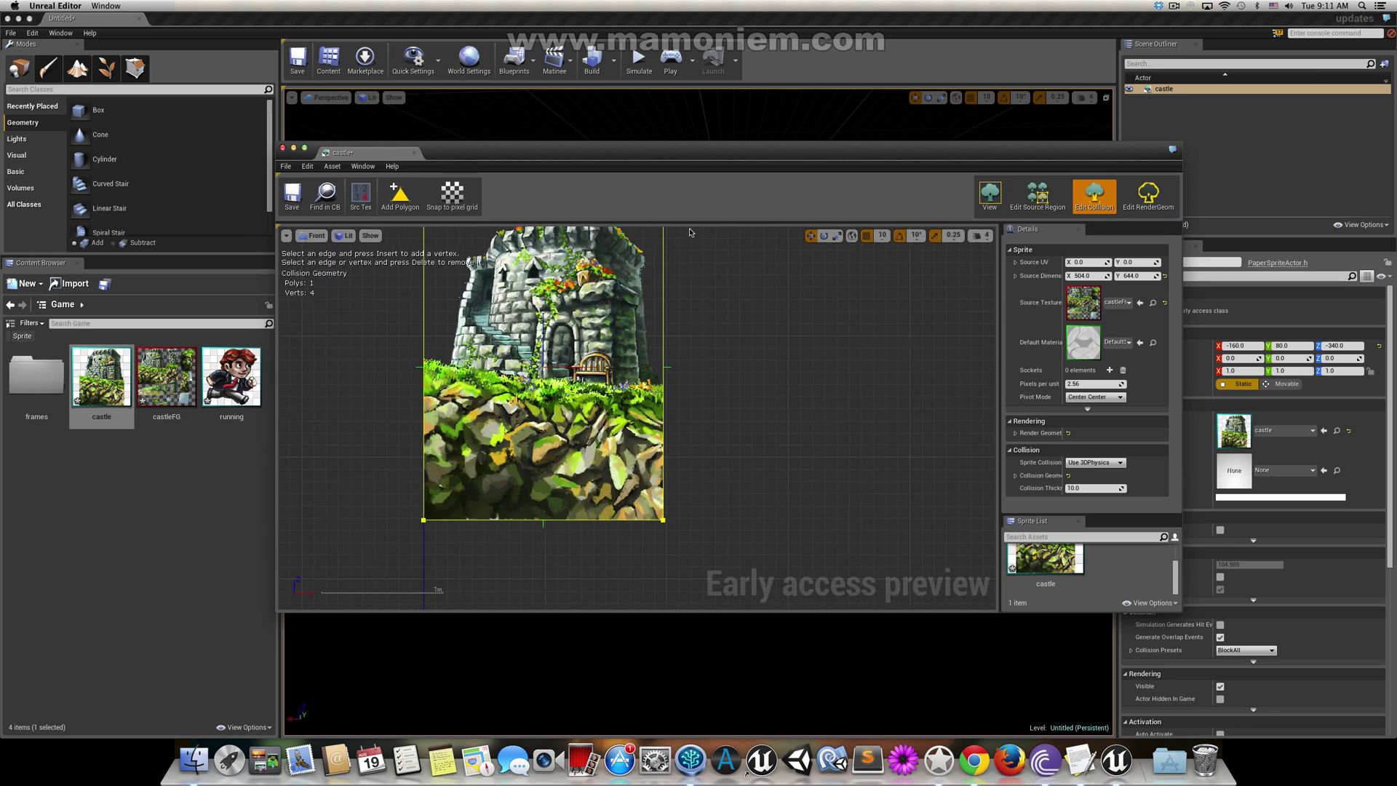
{"action": "scroll", "coordinate": [717, 390], "scroll_direction": "down", "scroll_amount": 4}
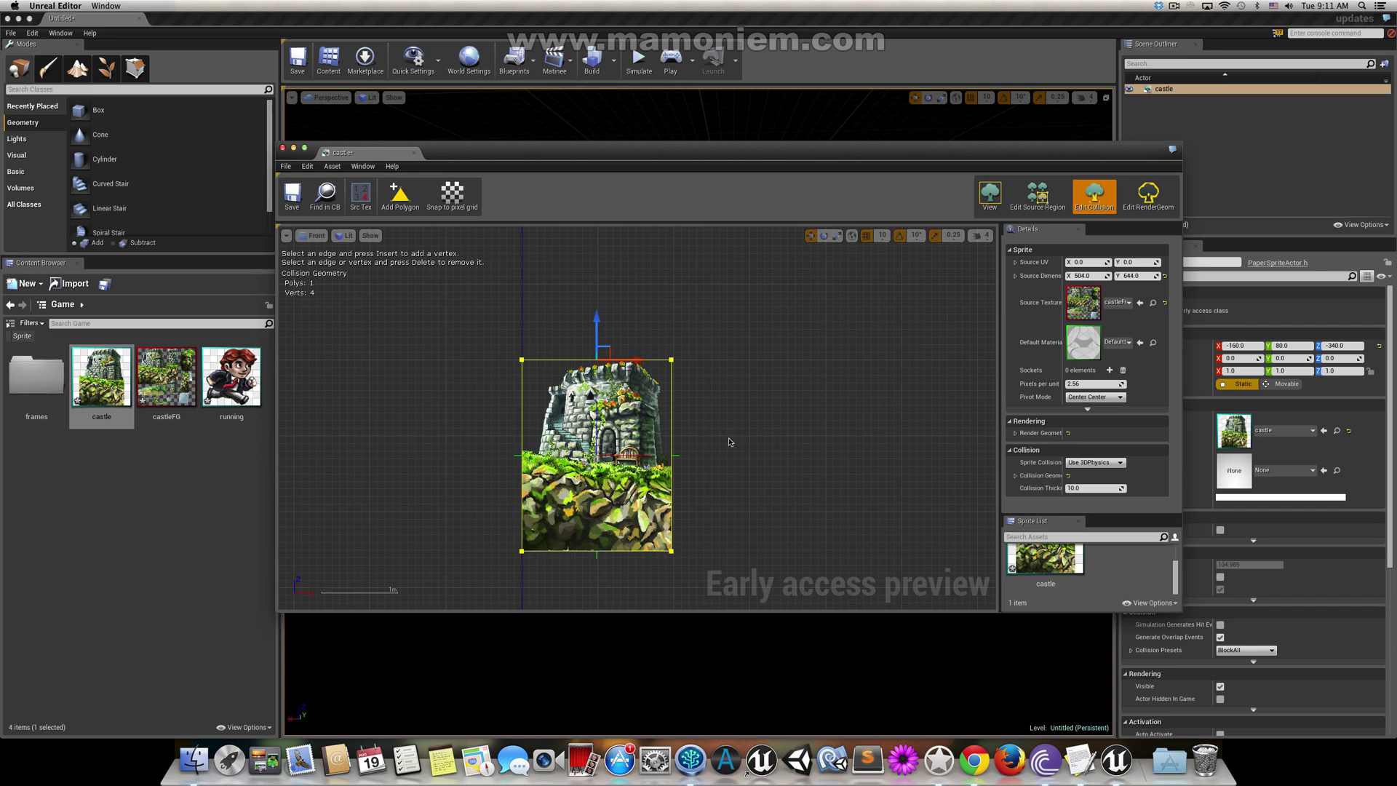
{"action": "scroll", "coordinate": [727, 440], "scroll_direction": "up", "scroll_amount": 3}
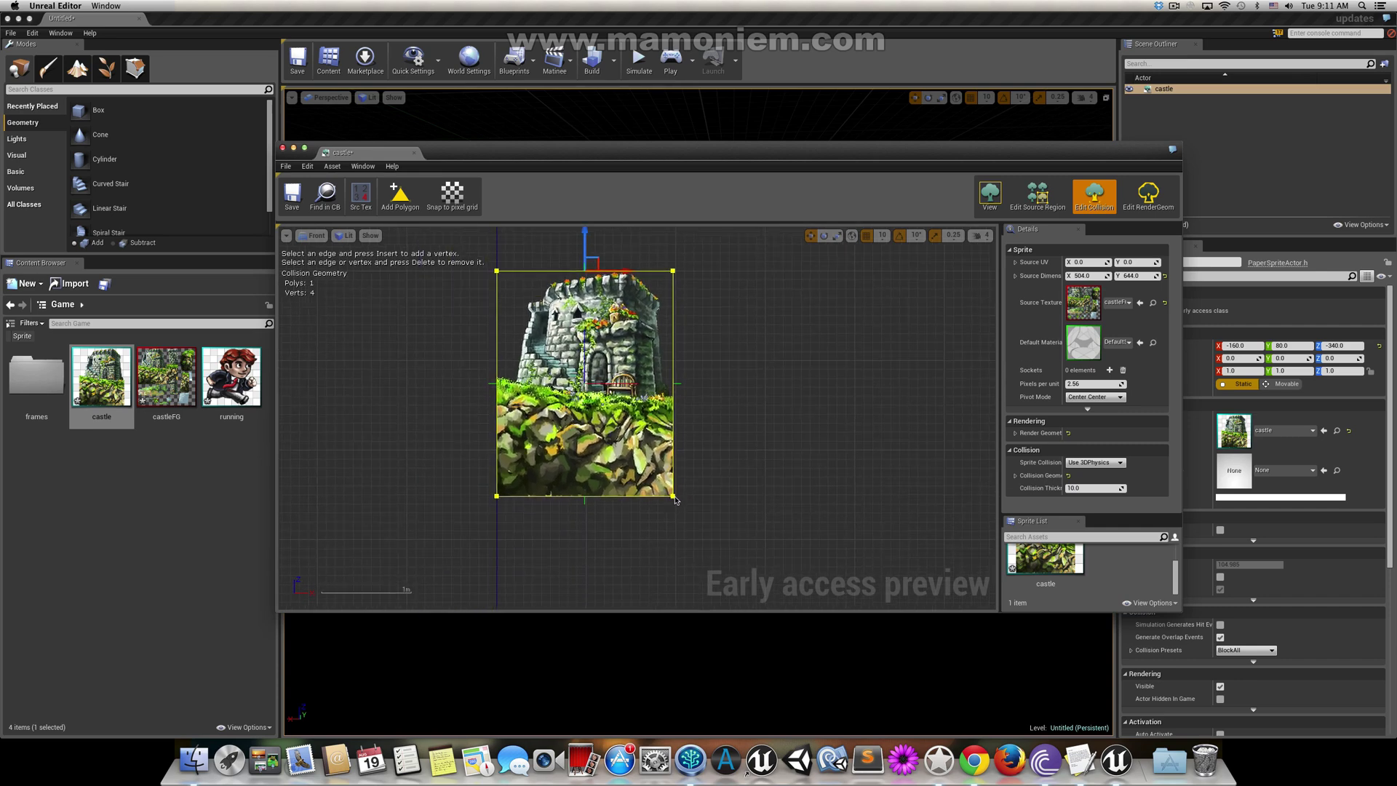
{"action": "left_click", "coordinate": [673, 496]}
{"action": "left_click_drag", "start_coordinate": [712, 495], "coordinate": [779, 486]}
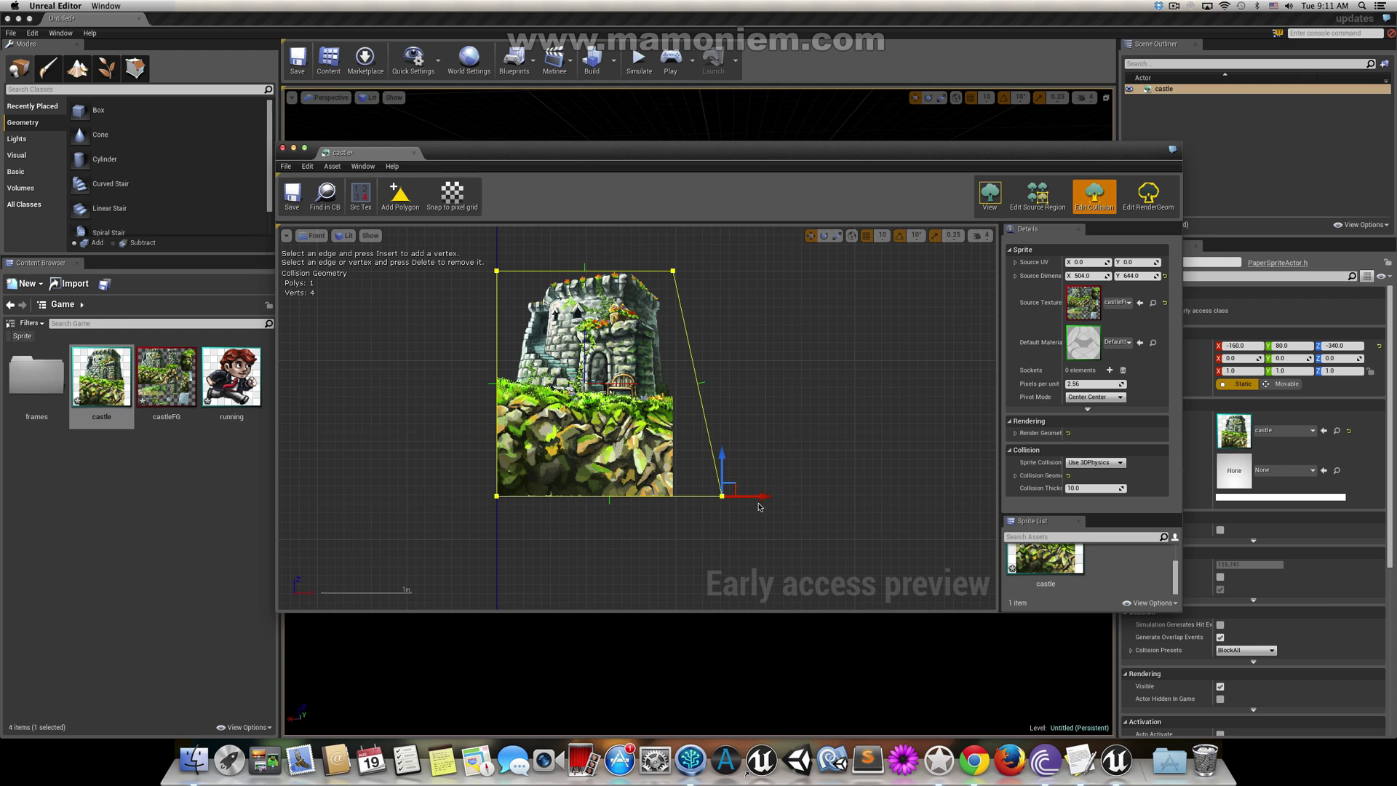
{"action": "key", "text": "super+z"}
{"action": "left_click", "coordinate": [673, 271]}
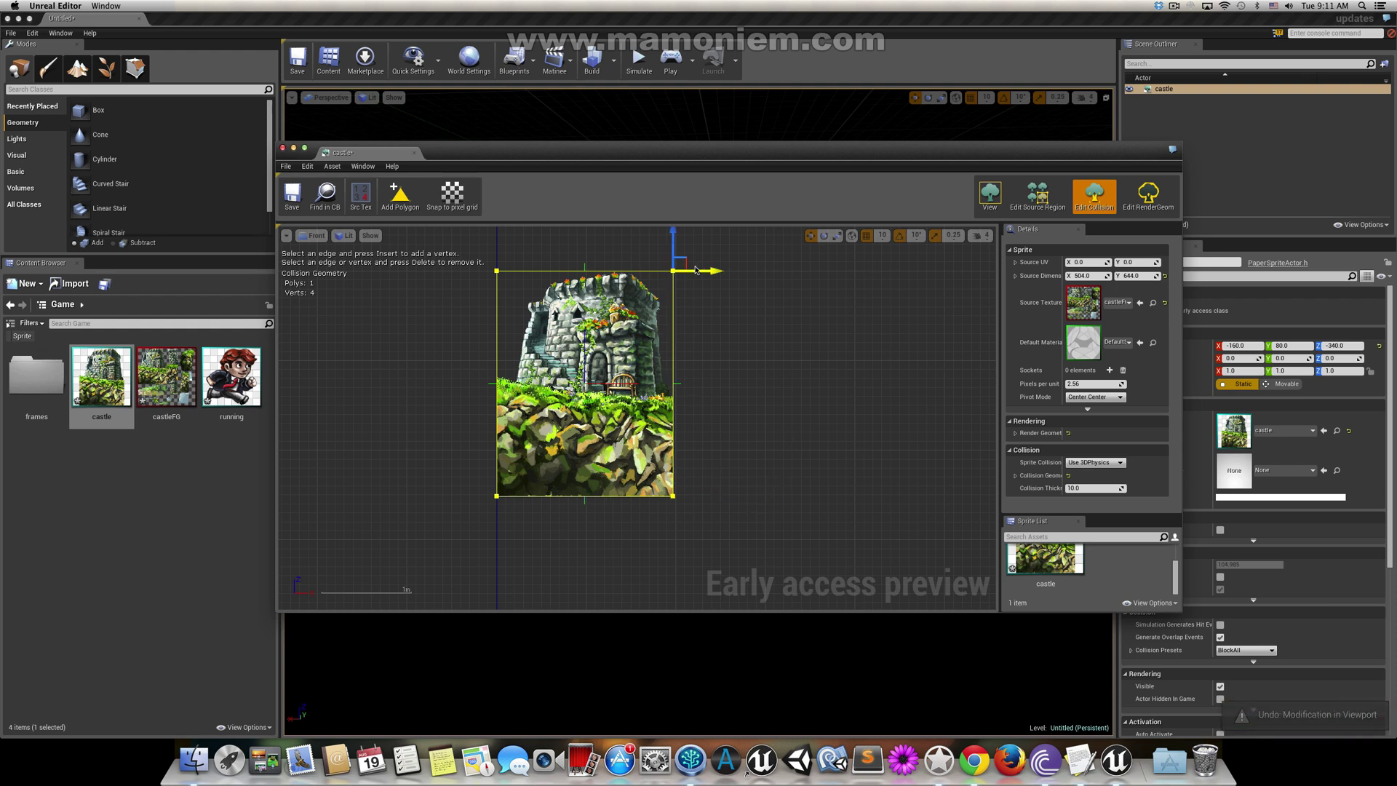
{"action": "left_click_drag", "start_coordinate": [673, 271], "coordinate": [642, 293]}
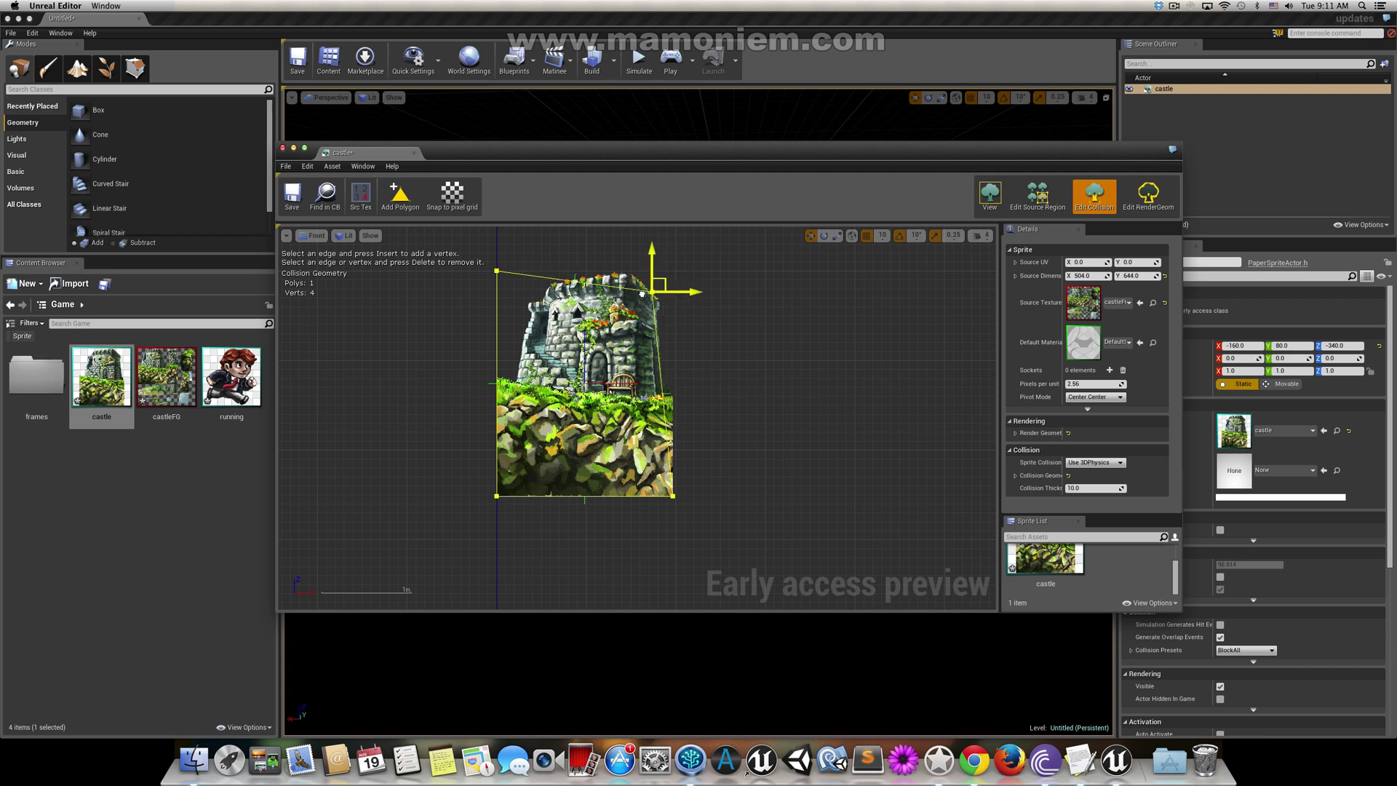
{"action": "key", "text": "super+z"}
{"action": "key", "text": "super+z"}
{"action": "key", "text": "super+z"}
{"action": "key", "text": "super+z"}
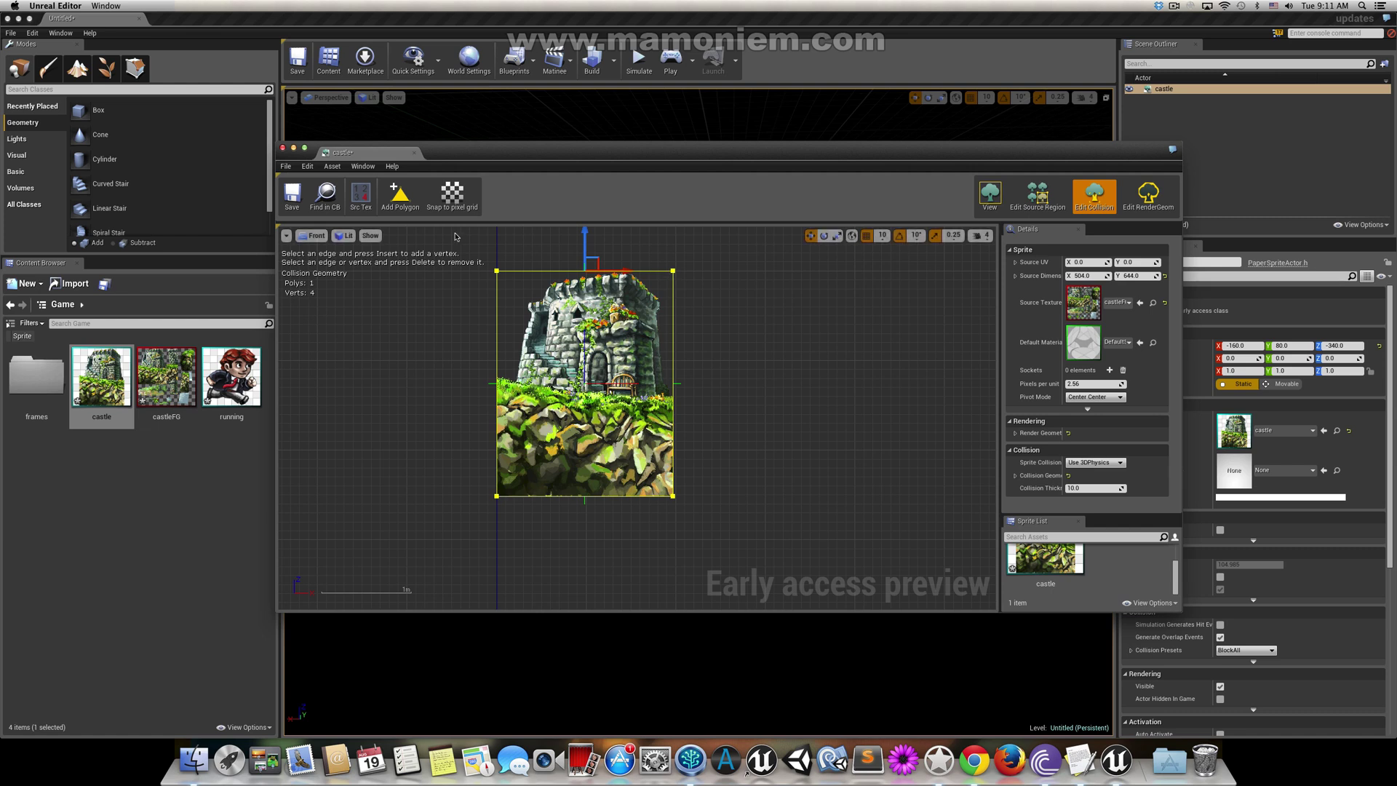
Step: Add a second collision polygon and pull its top-left vertex in toward the tower
{"action": "left_click", "coordinate": [400, 194]}
{"action": "left_click", "coordinate": [497, 273]}
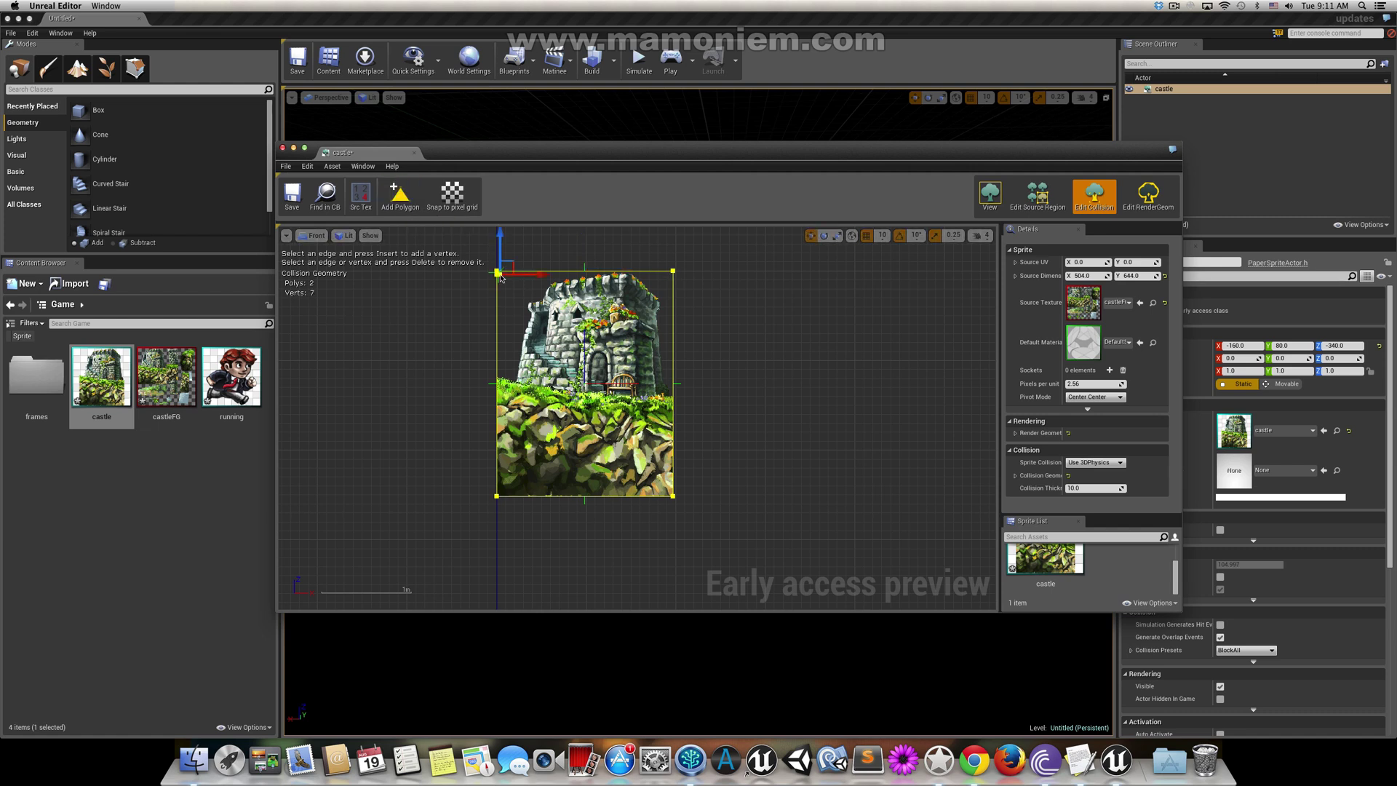
{"action": "left_click_drag", "start_coordinate": [517, 263], "coordinate": [531, 330]}
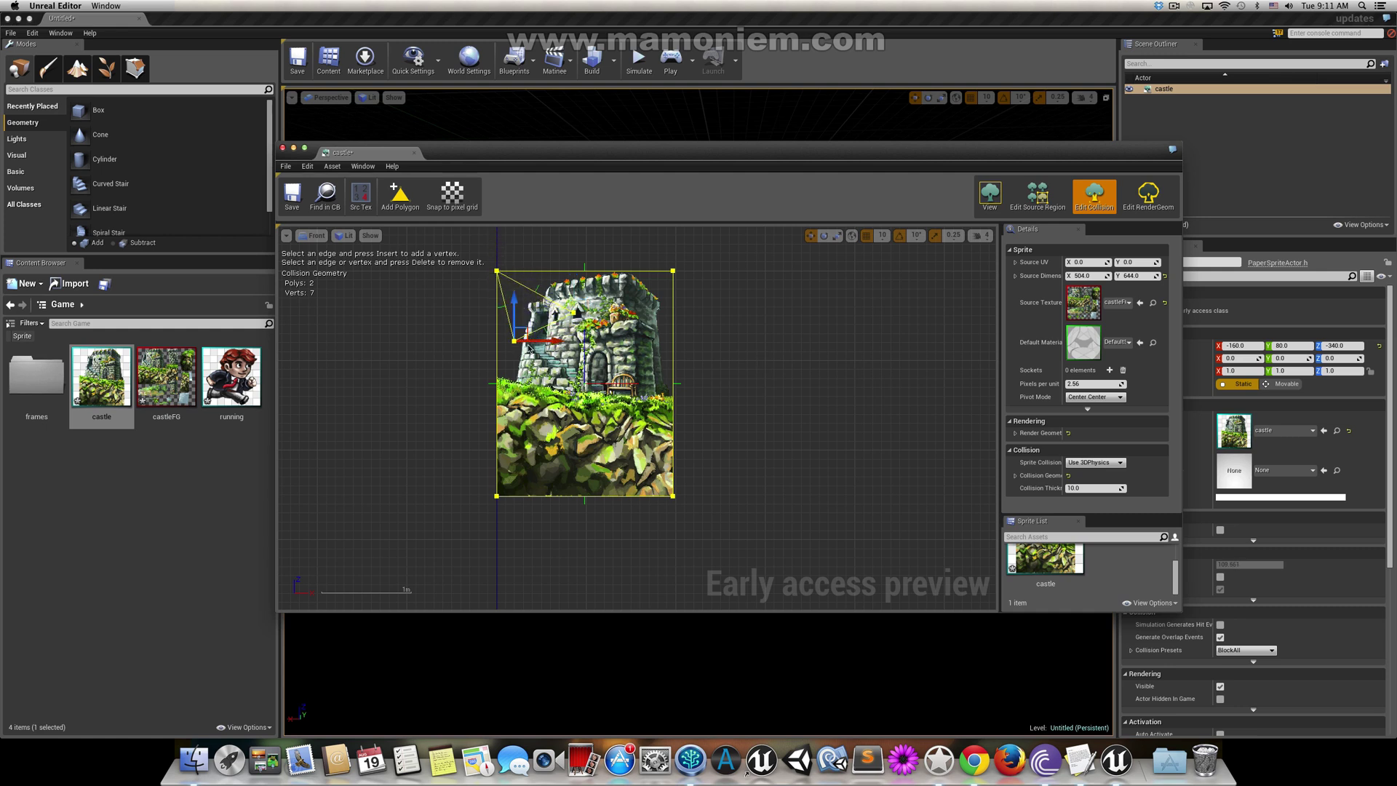